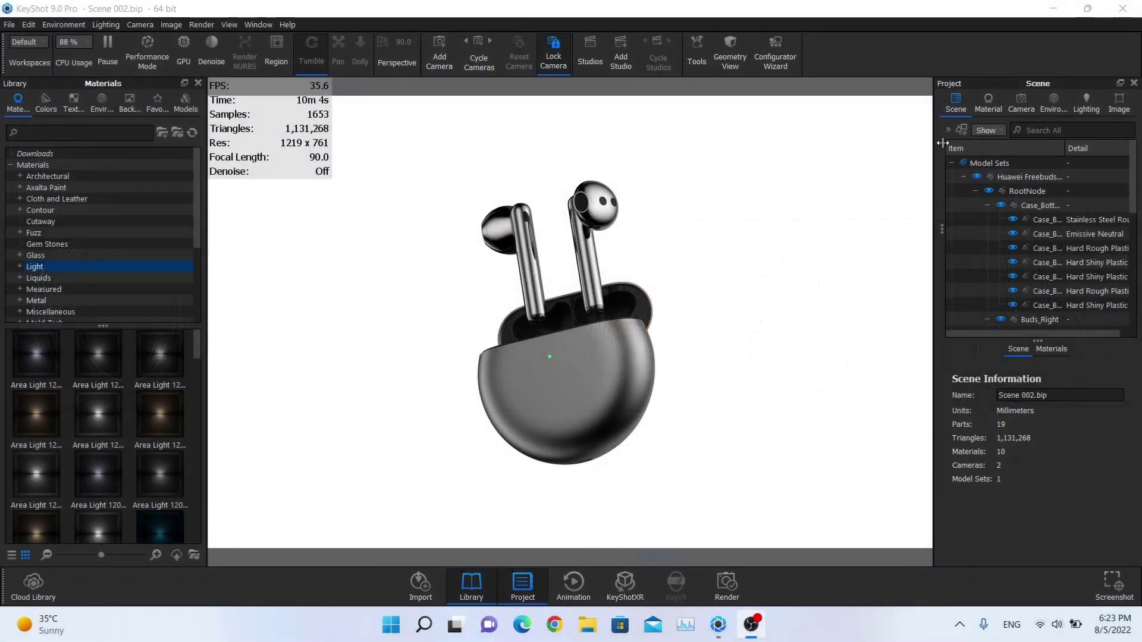
# Switch to the free camera and set its distance to 440 mm.
pyautogui.click(1017, 105)
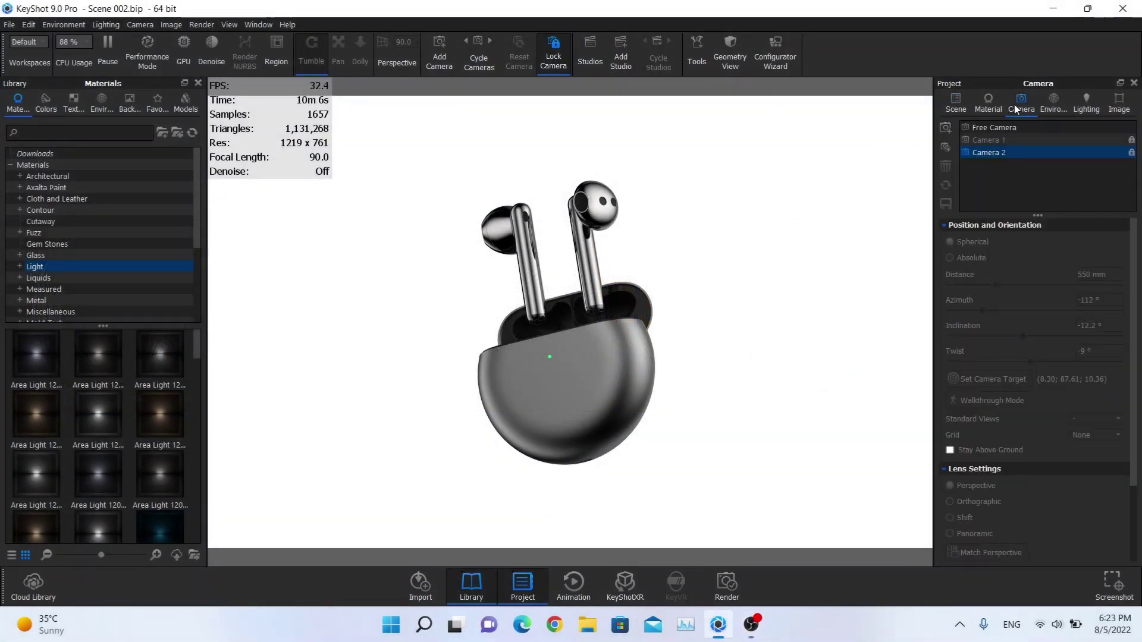
pyautogui.click(995, 127)
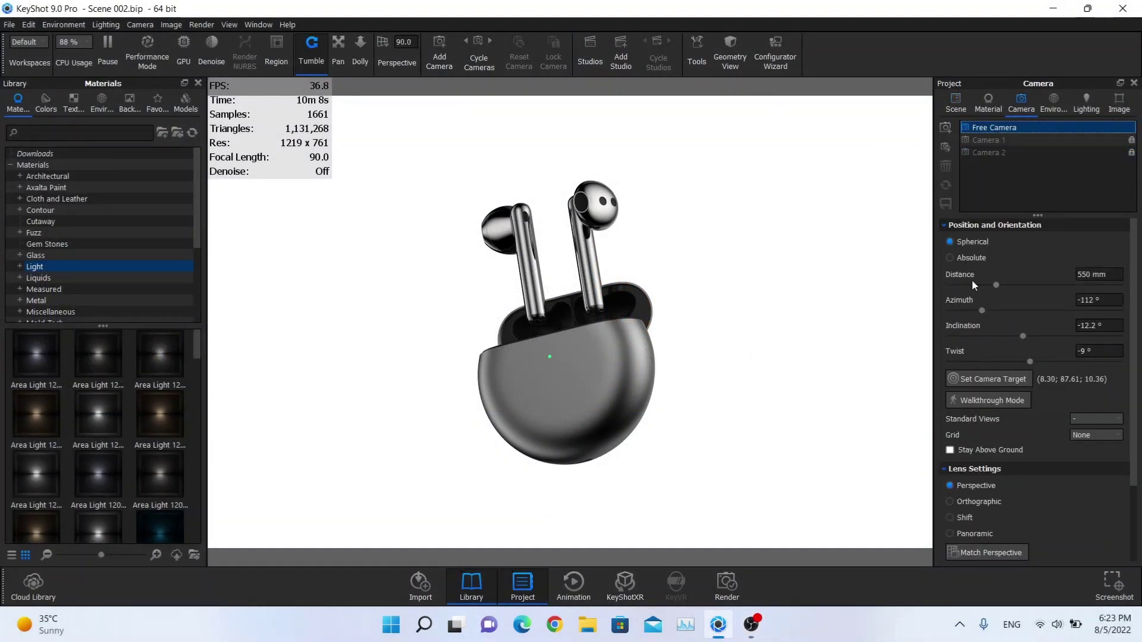
pyautogui.moveTo(997, 283); pyautogui.dragTo(990, 280)
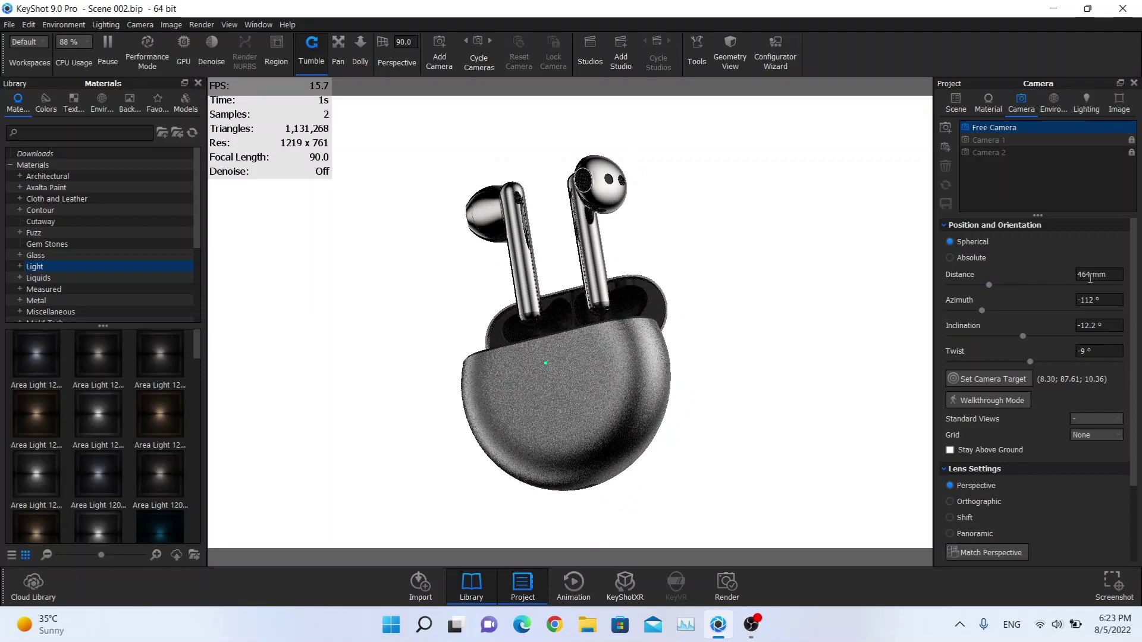
pyautogui.click(1109, 276)
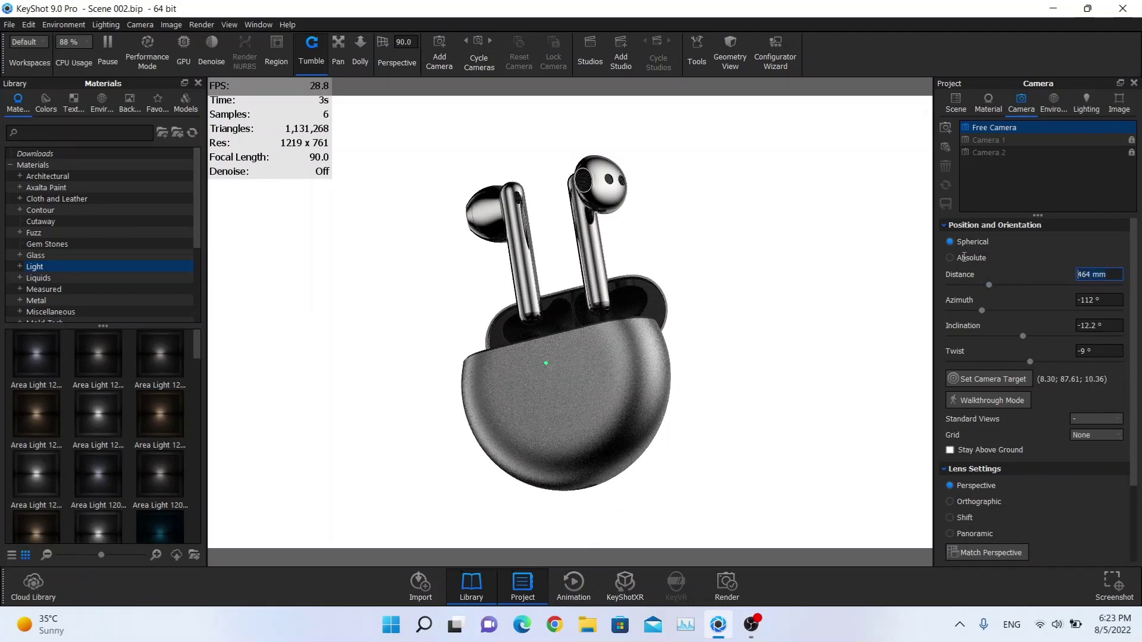
pyautogui.write('440')
pyautogui.press('Return')
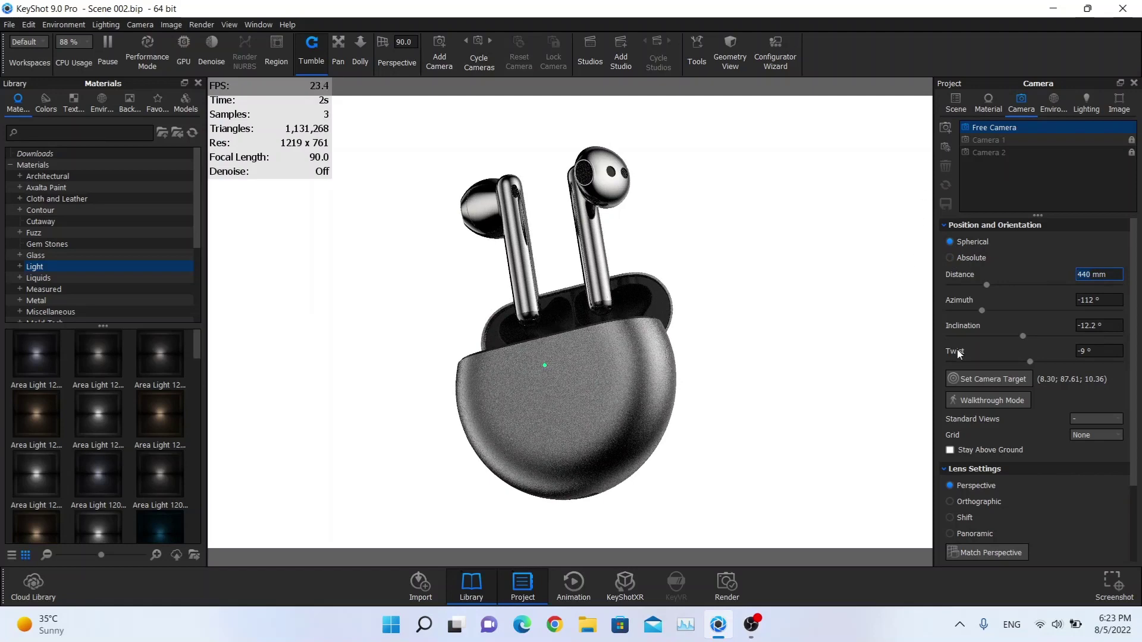
# Save the current view as a new camera and lock it.
pyautogui.scroll(-3, 1044, 397)
pyautogui.scroll(3, 1044, 397)
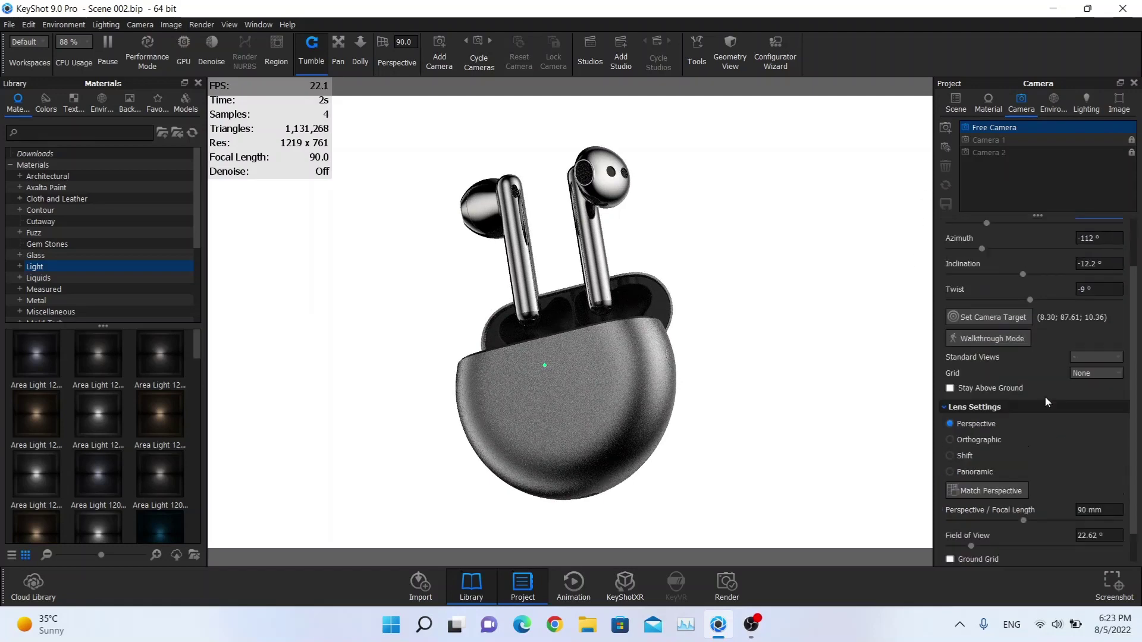
pyautogui.click(946, 129)
pyautogui.press('Return')
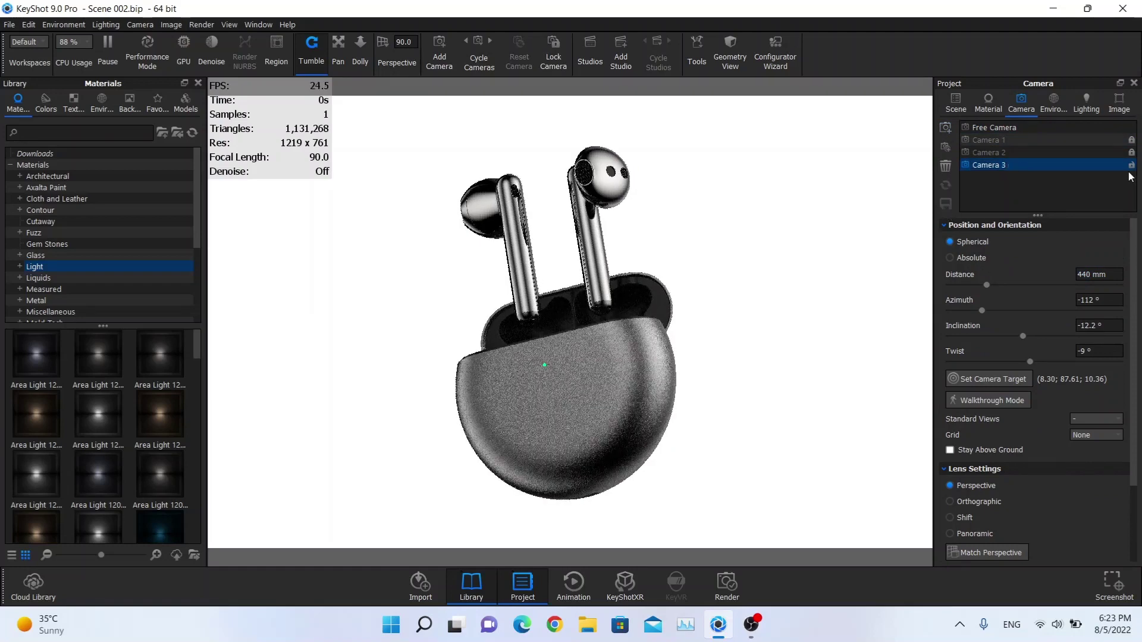
pyautogui.click(1132, 165)
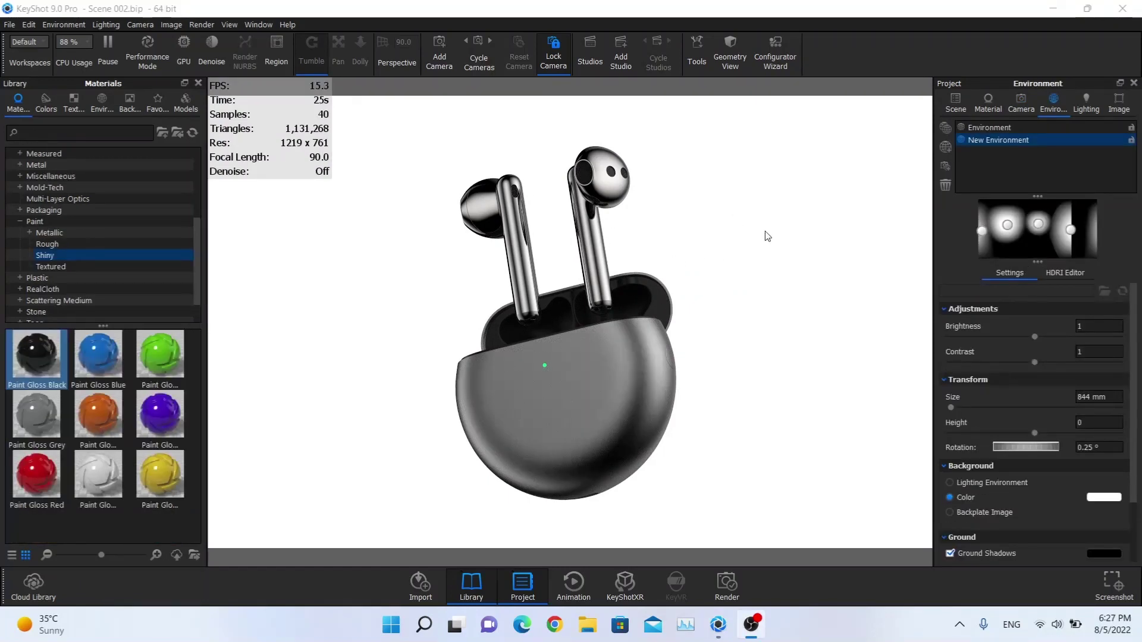
# Add a new environment and set its background to Lighting Environment.
pyautogui.click(952, 146)
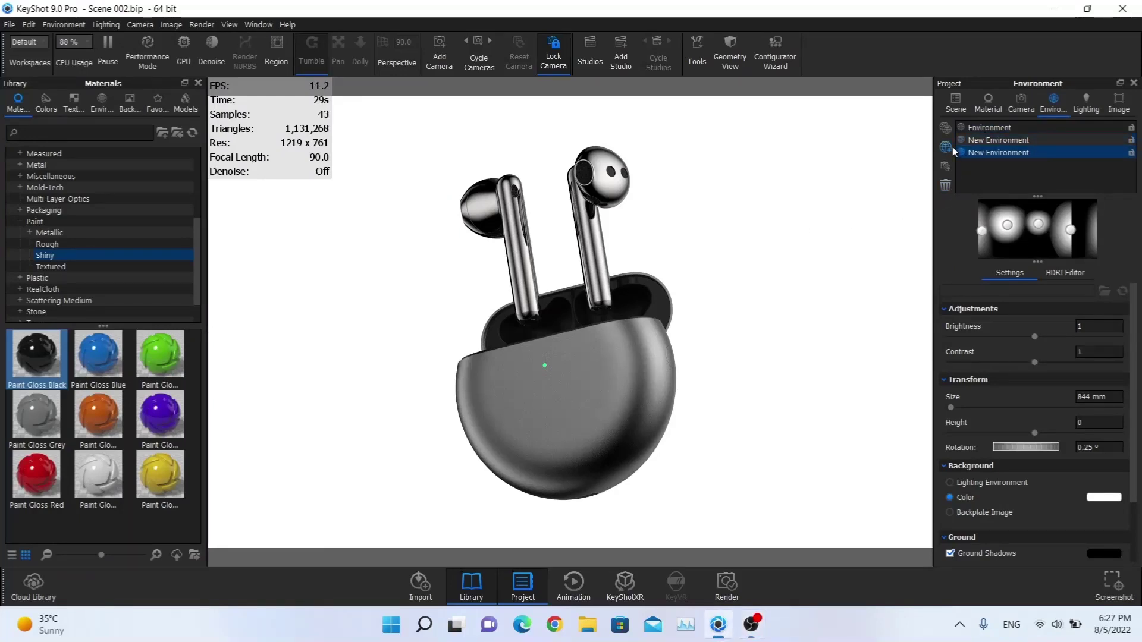
pyautogui.click(986, 483)
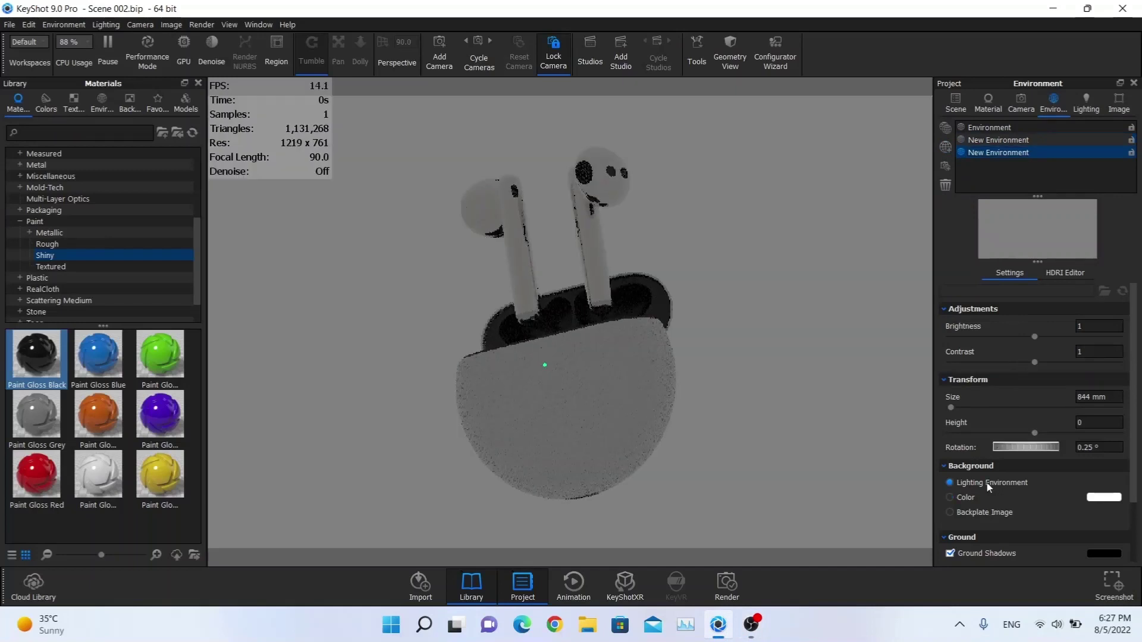
pyautogui.moveTo(51, 352); pyautogui.dragTo(373, 258)
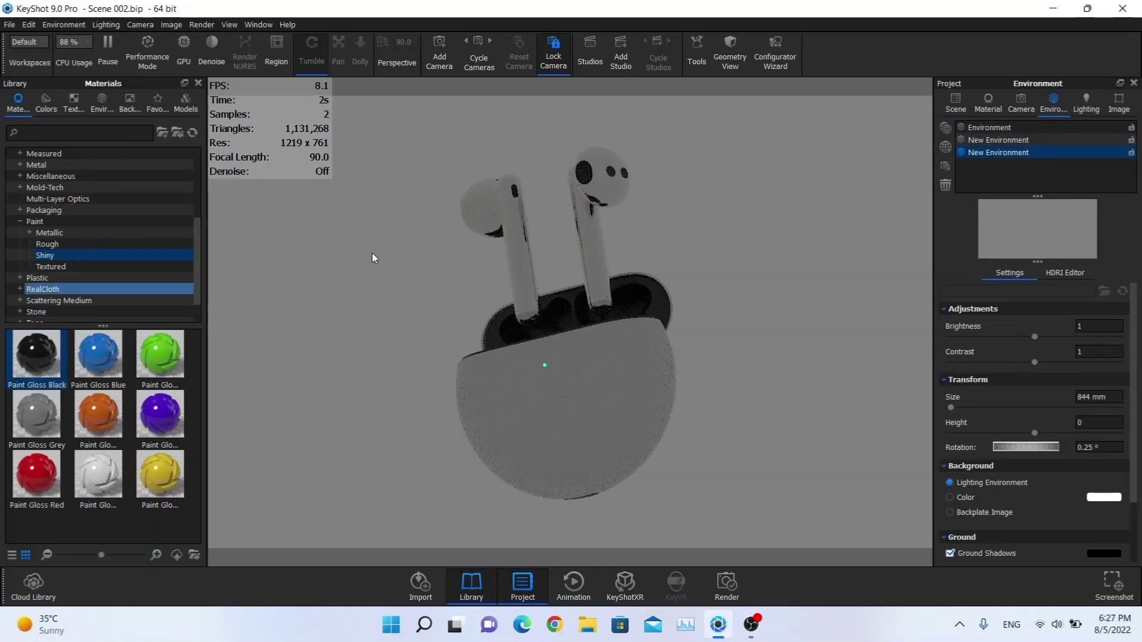
pyautogui.click(955, 102)
pyautogui.click(594, 224)
pyautogui.keyDown('shift'); pyautogui.click(516, 247); pyautogui.keyUp('shift')
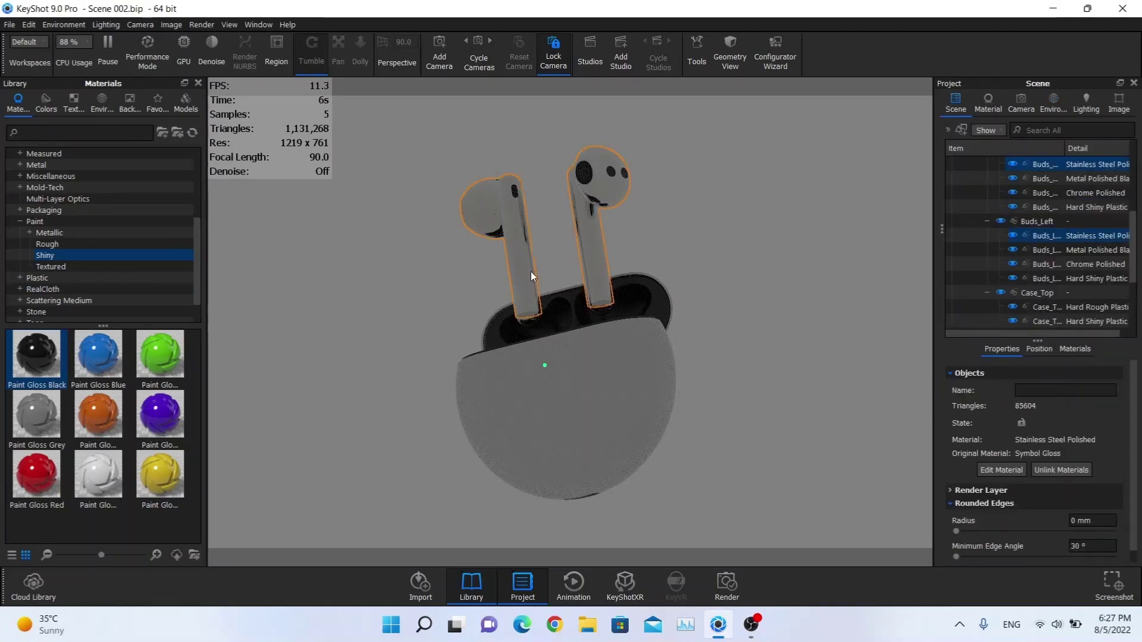
pyautogui.keyDown('shift'); pyautogui.click(590, 353); pyautogui.keyUp('shift')
pyautogui.click(637, 273)
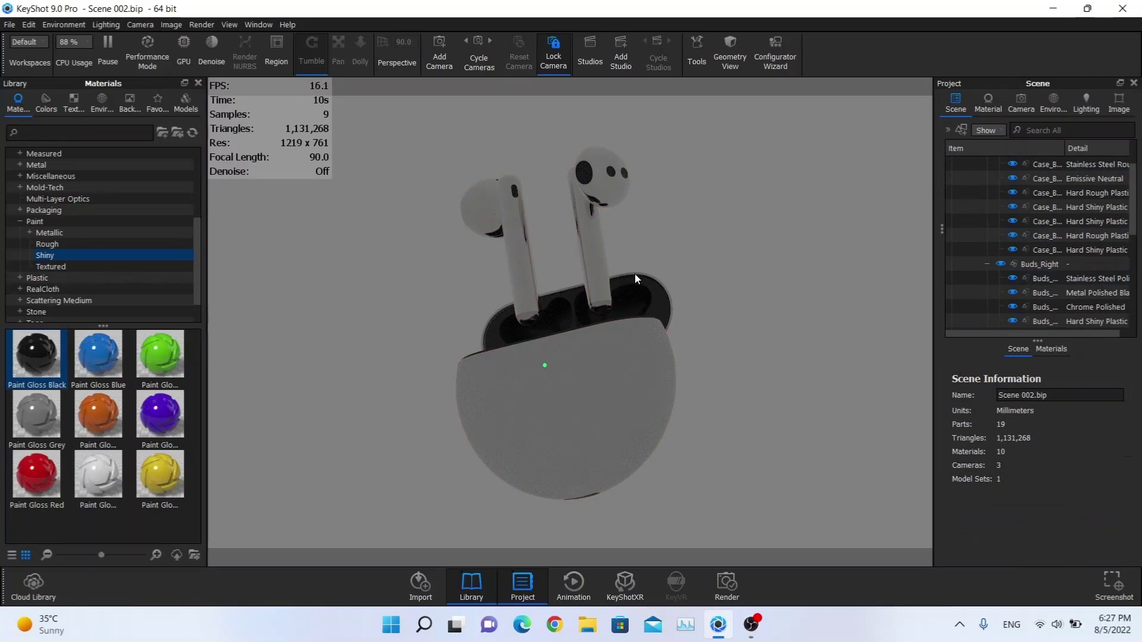
# Apply the Paint Gloss Black material to the outer shells of both earbuds, the case top and the case bottom together.
pyautogui.click(633, 274)
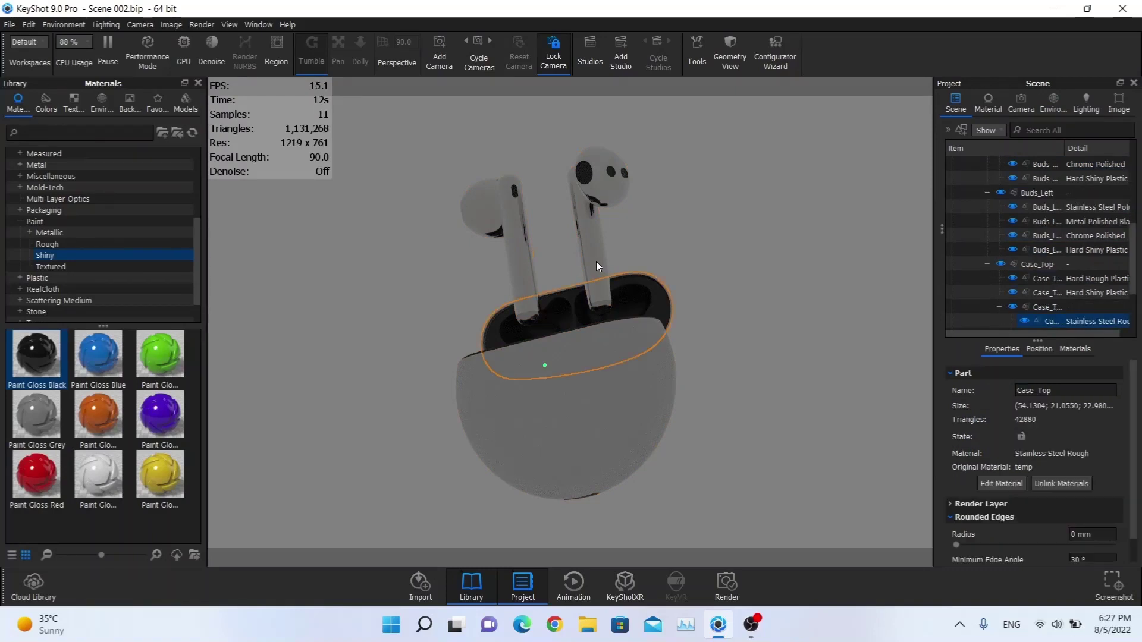
pyautogui.keyDown('shift'); pyautogui.click(528, 265); pyautogui.keyUp('shift')
pyautogui.keyDown('shift'); pyautogui.click(585, 377); pyautogui.keyUp('shift')
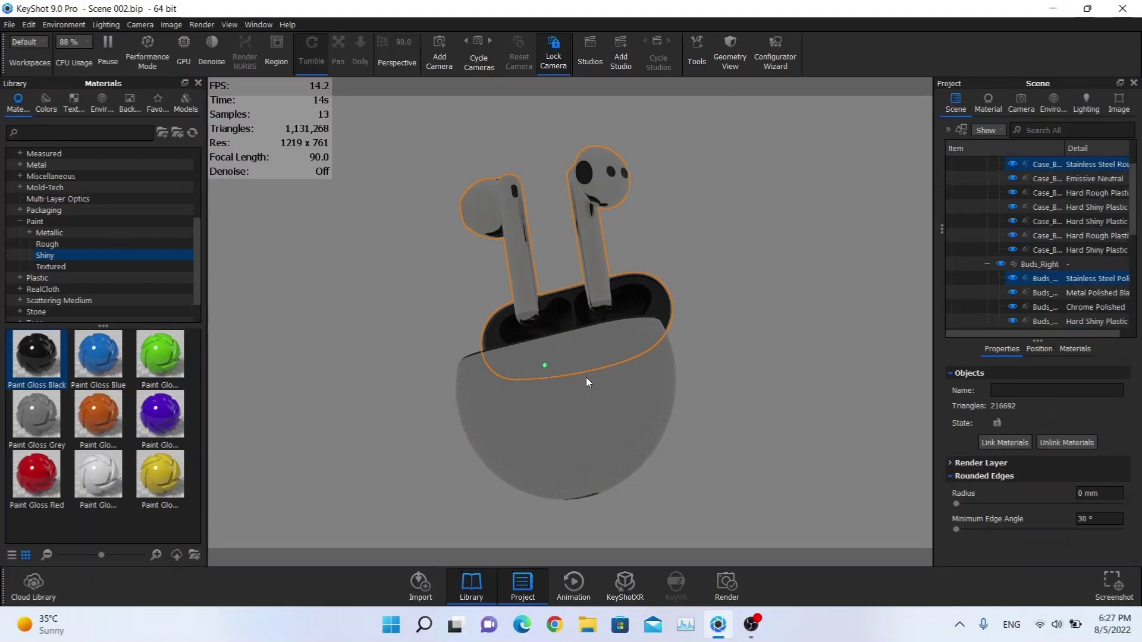
pyautogui.scroll(4, 70, 220)
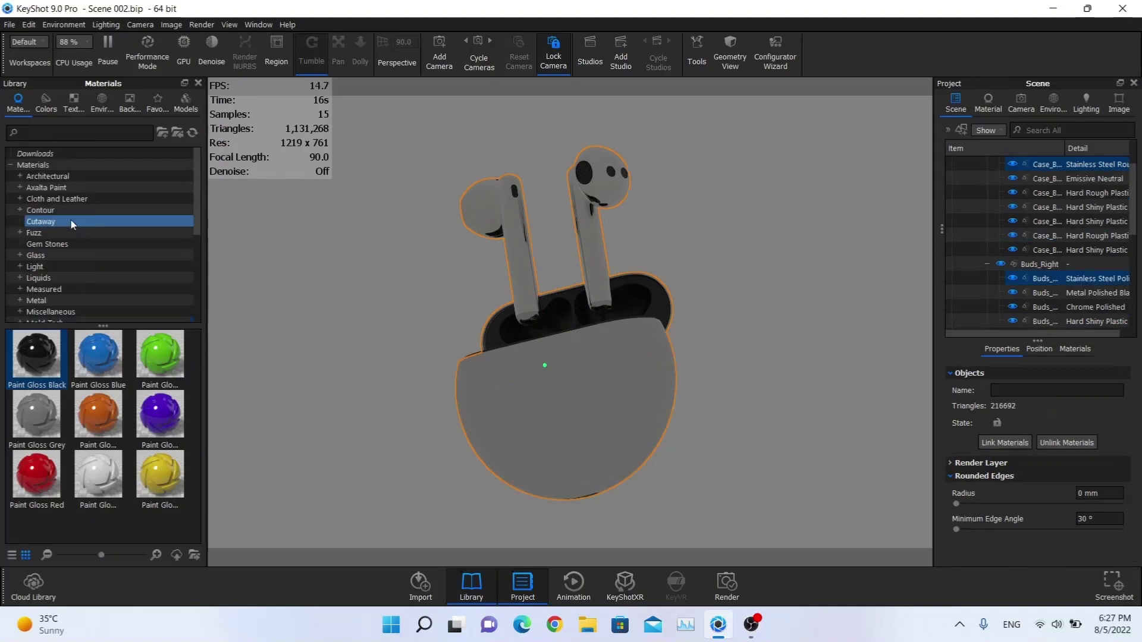
pyautogui.click(50, 165)
pyautogui.scroll(-5, 50, 190)
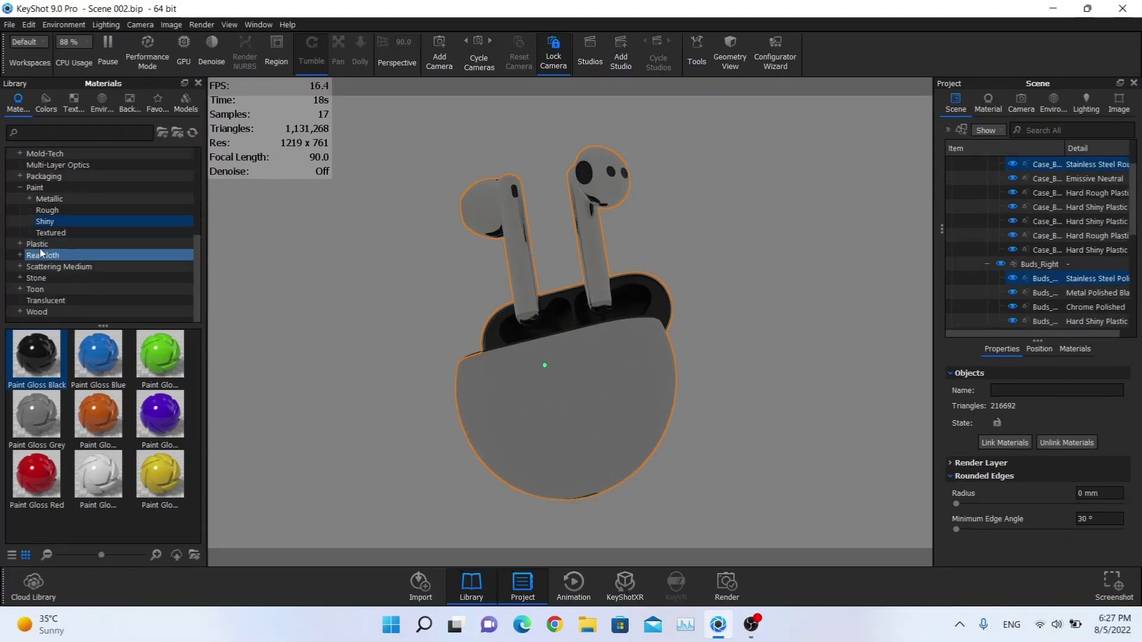
pyautogui.click(55, 199)
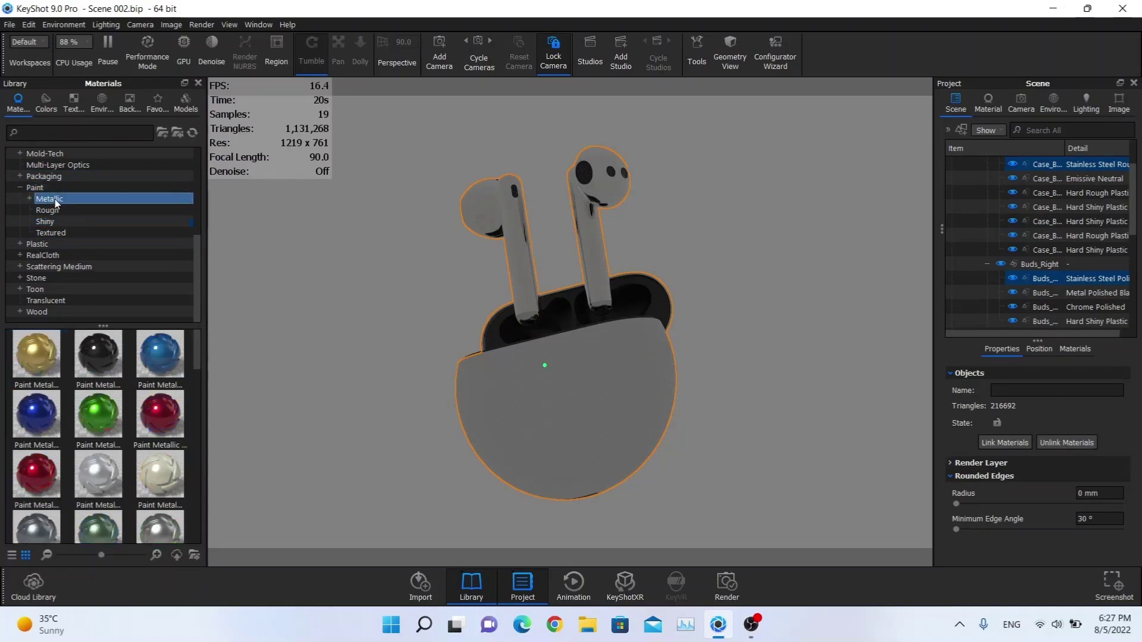
pyautogui.click(52, 222)
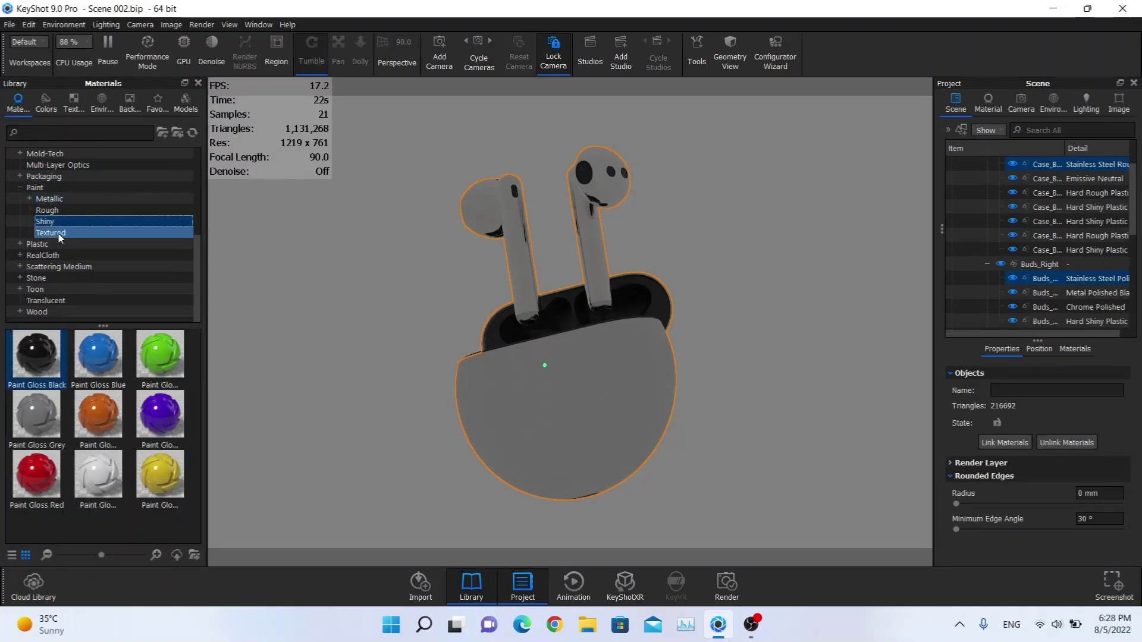
pyautogui.moveTo(52, 370)
pyautogui.mouseDown()
pyautogui.moveTo(946, 202)
pyautogui.moveTo(1046, 276)
pyautogui.mouseUp()
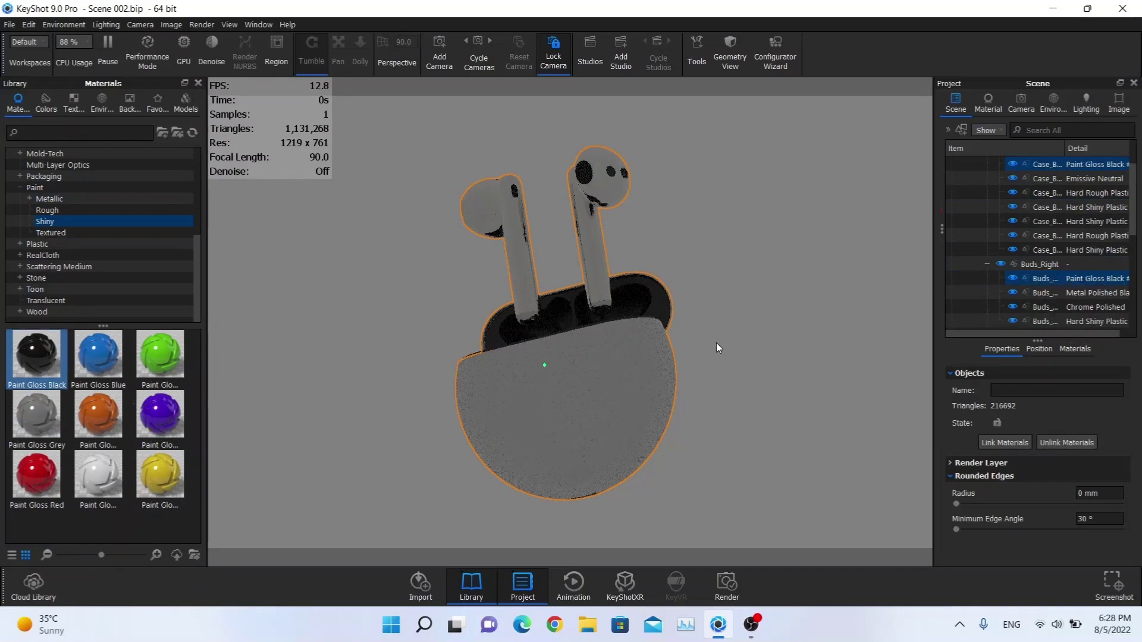
pyautogui.click(684, 275)
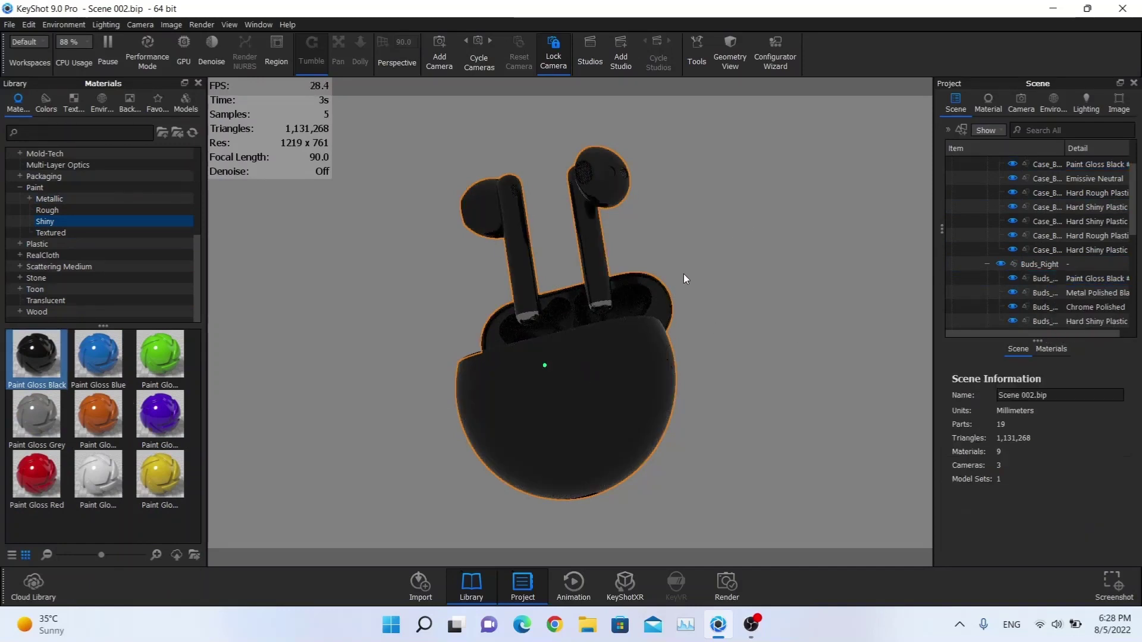
# Set the HDRI background colour to black (#000000) and its resolution to 10000 x 5000.
pyautogui.click(1050, 108)
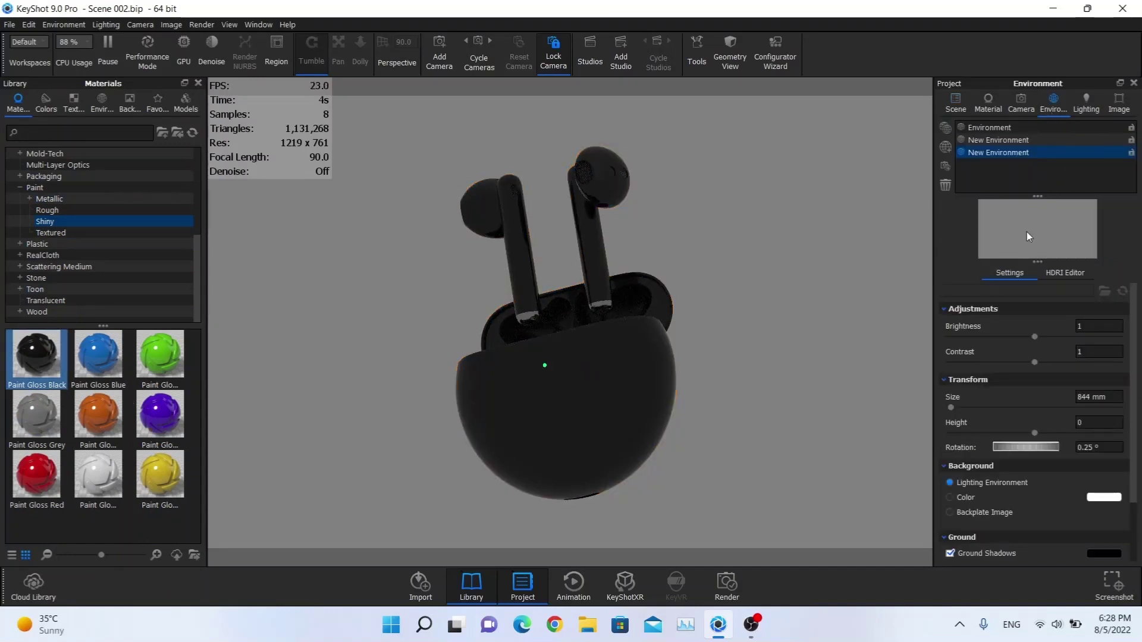
pyautogui.click(1059, 274)
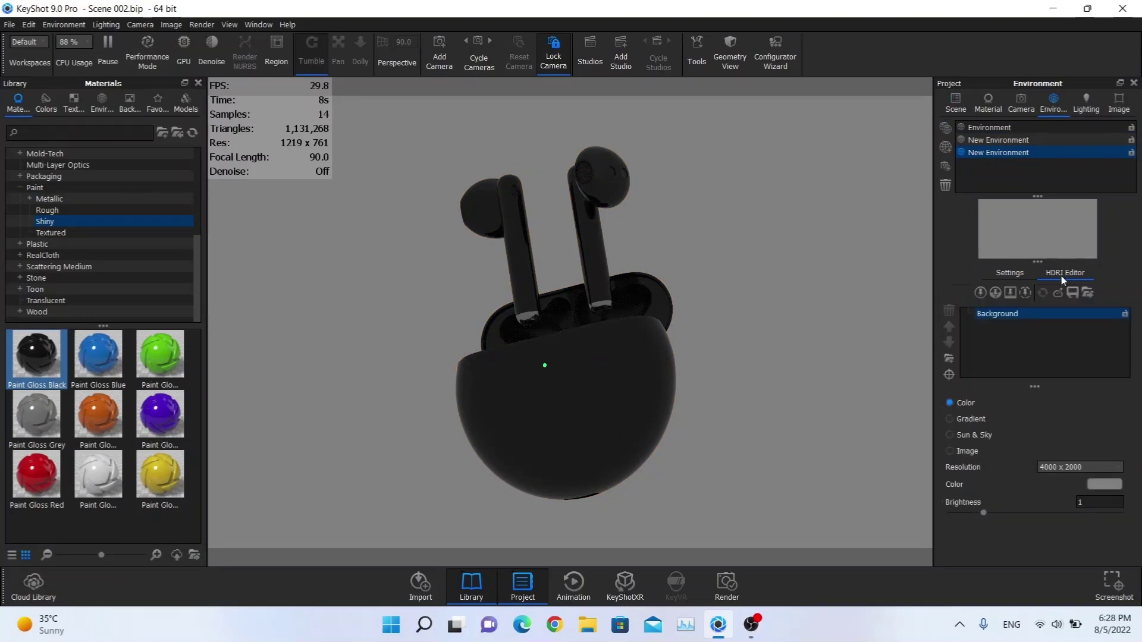
pyautogui.click(1102, 481)
pyautogui.moveTo(717, 194); pyautogui.dragTo(612, 395)
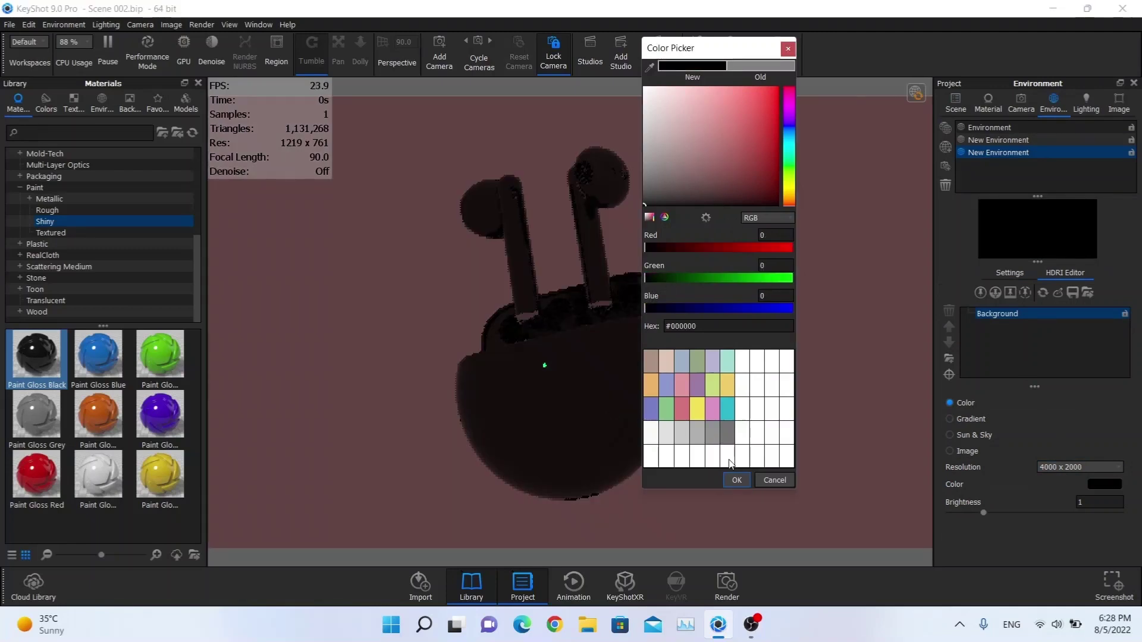
pyautogui.click(737, 480)
pyautogui.click(1064, 468)
pyautogui.click(1064, 507)
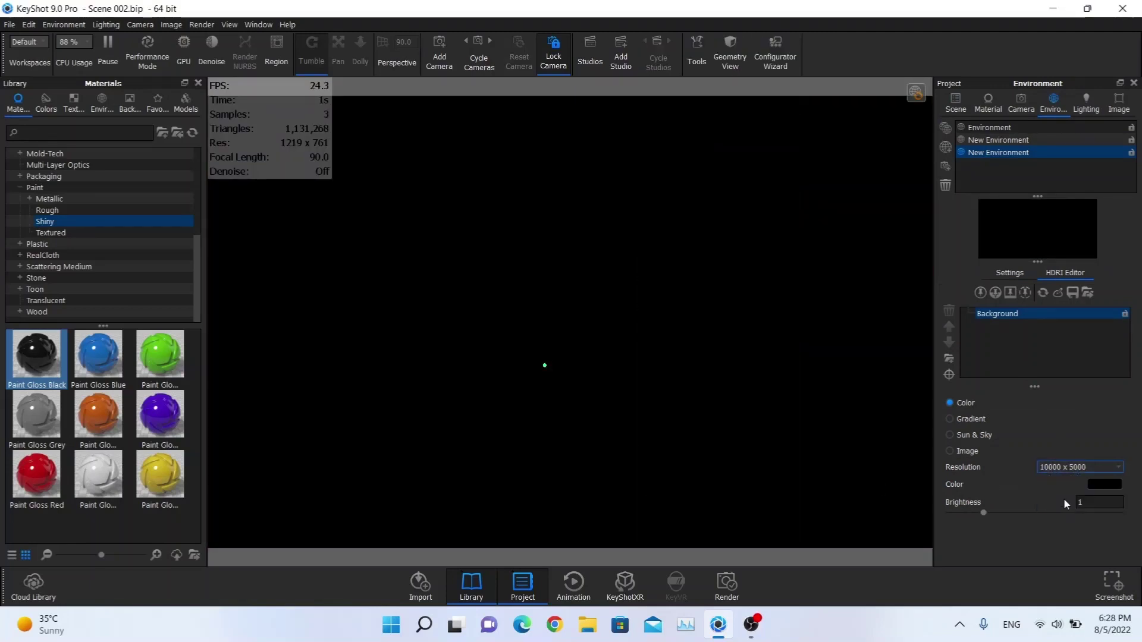
# Add a circular light pin to the HDRI environment and set its radius to 15.
pyautogui.click(979, 294)
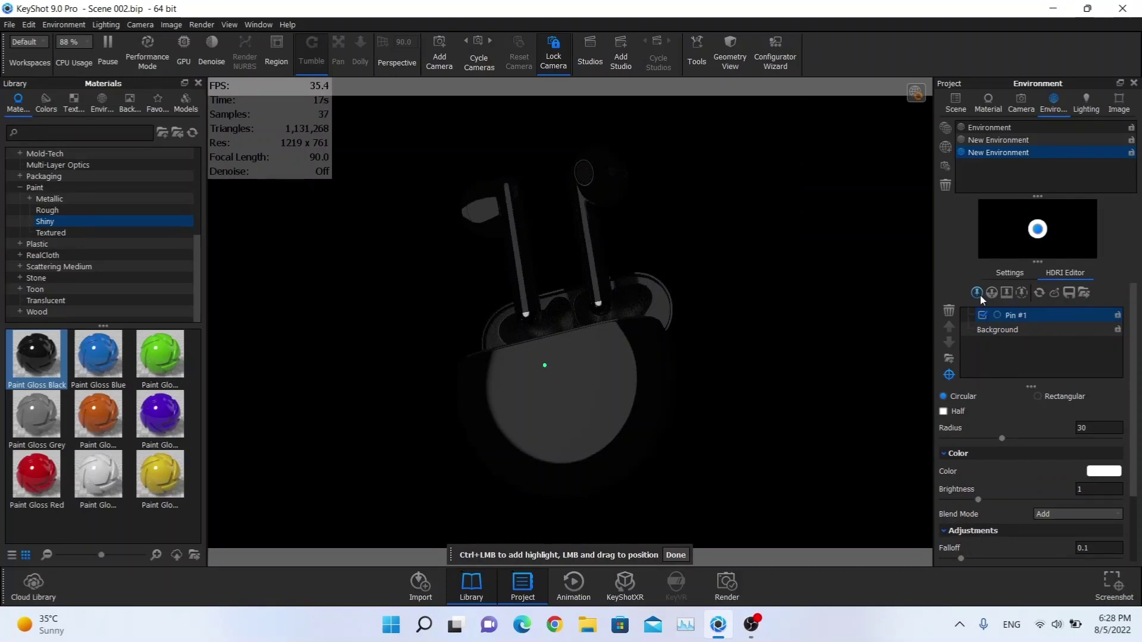
pyautogui.click(1029, 329)
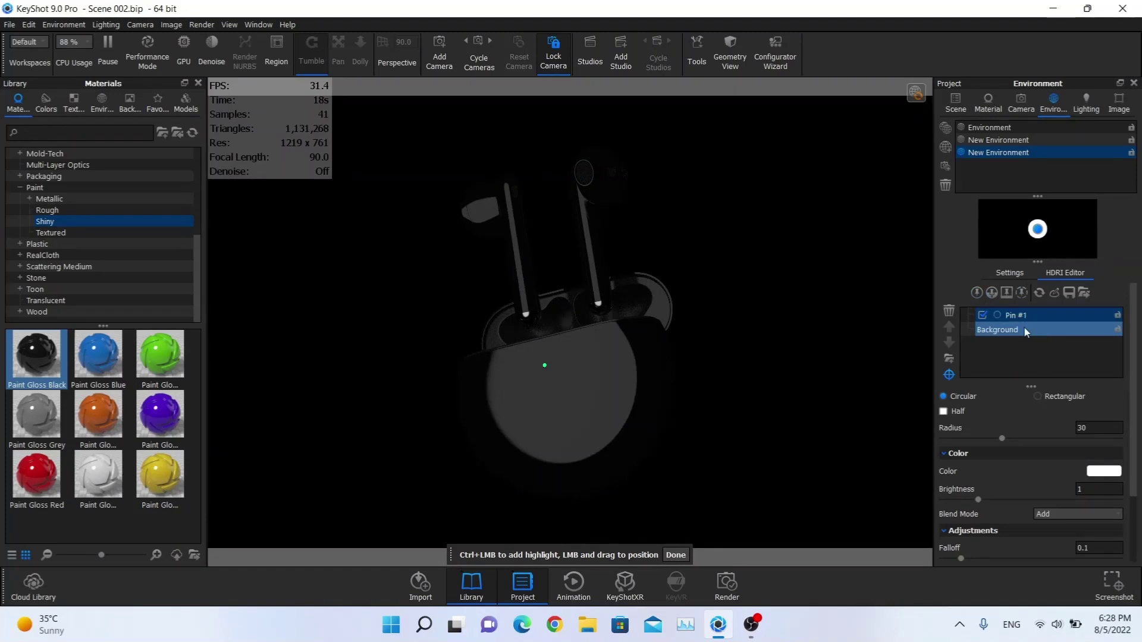
pyautogui.doubleClick(1083, 426)
pyautogui.write('15')
pyautogui.scroll(-1, 1055, 422)
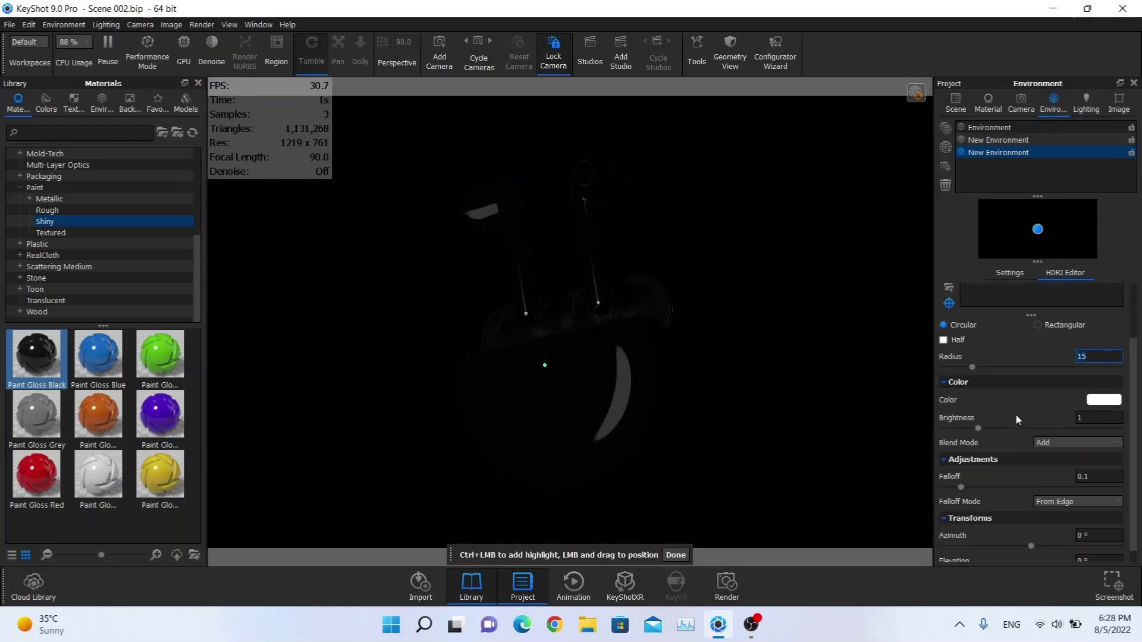
# Set the light pin's falloff to 1.
pyautogui.scroll(-1, 1017, 426)
pyautogui.doubleClick(1089, 463)
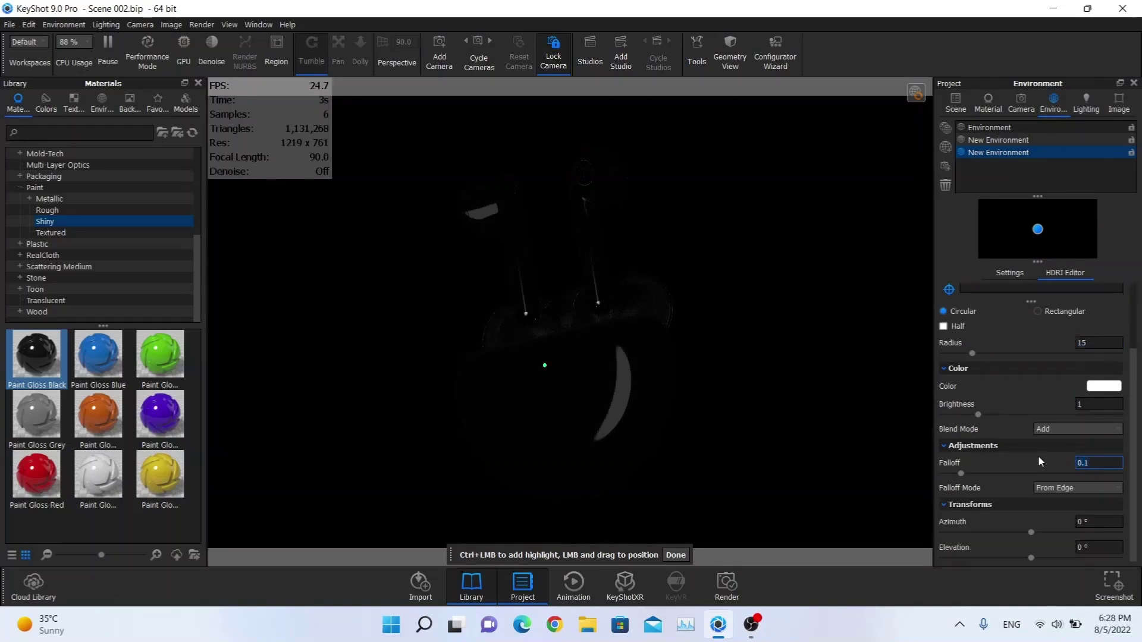
pyautogui.write('1')
pyautogui.press('Return')
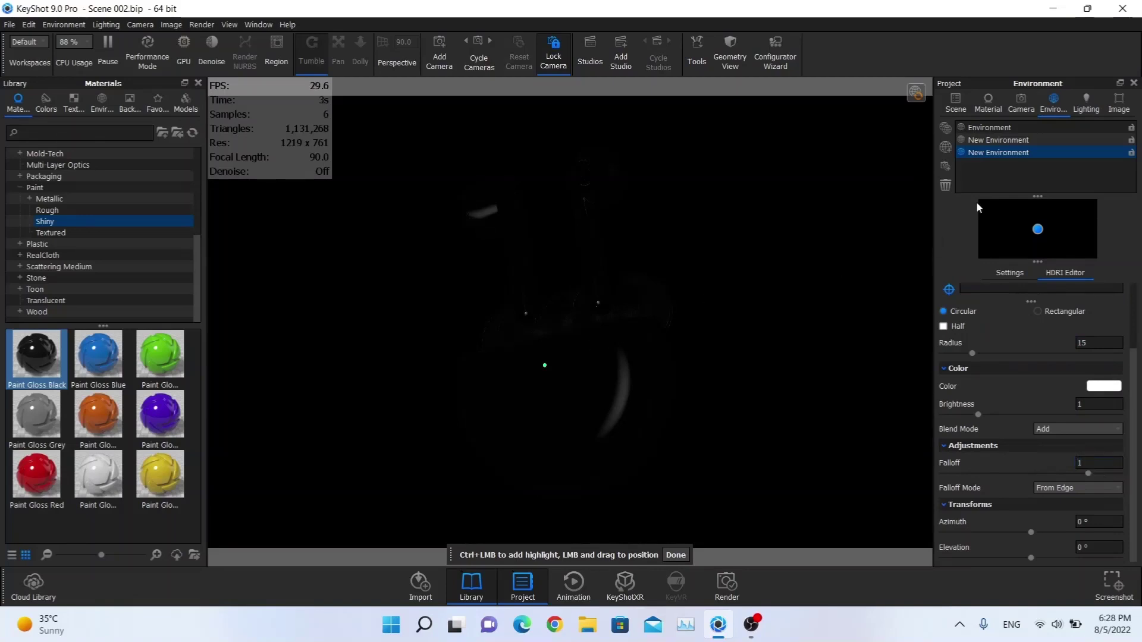
# Move the light pin behind the product, to an azimuth of about 162° and an elevation of about 9°.
pyautogui.moveTo(987, 301); pyautogui.dragTo(988, 386)
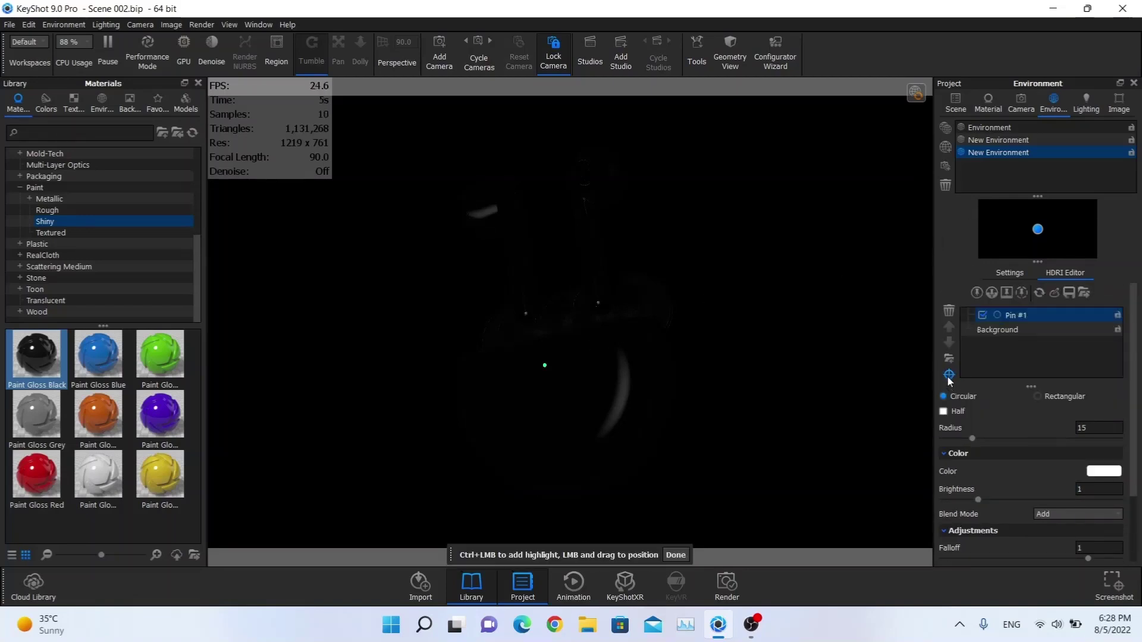
pyautogui.click(541, 370)
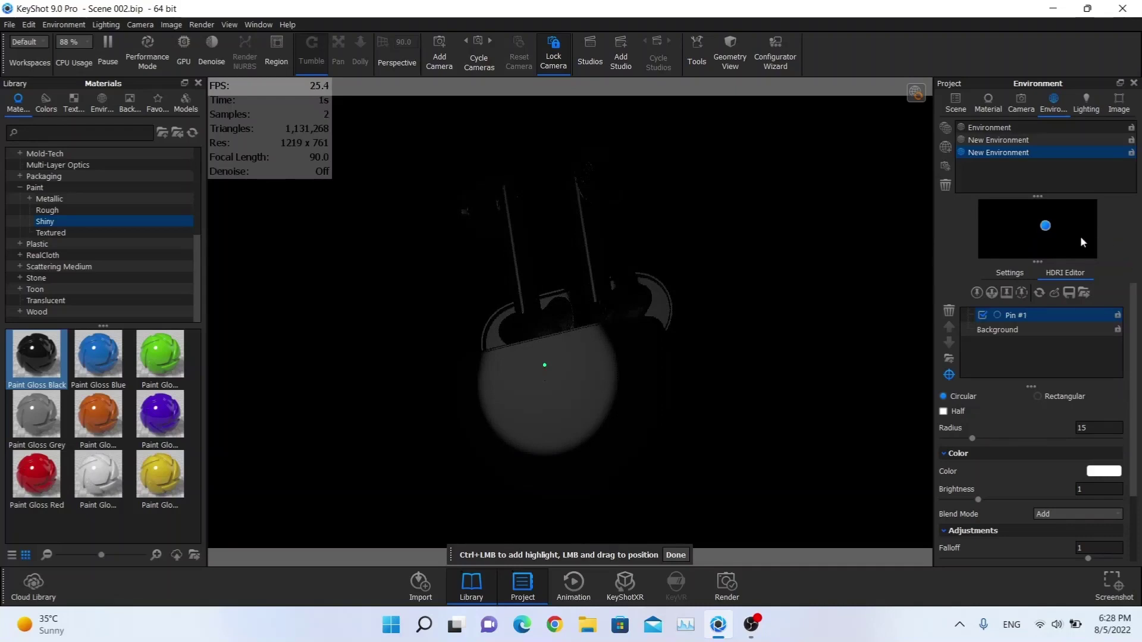
pyautogui.moveTo(1061, 232); pyautogui.dragTo(1089, 231)
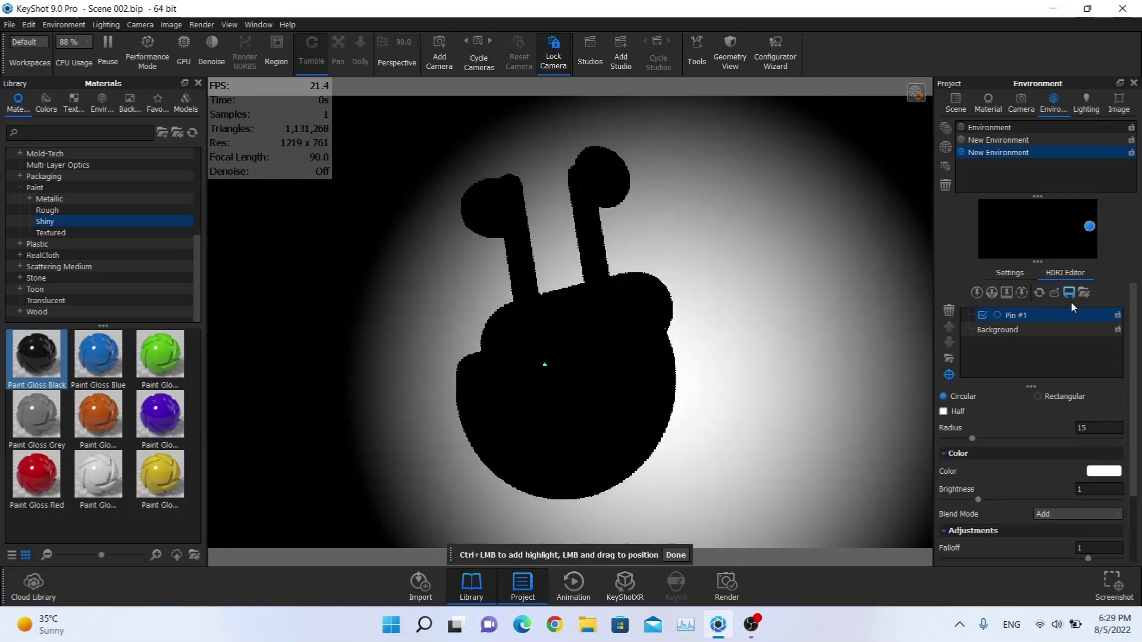
# Set the falloff of the light pin behind the product to 5.
pyautogui.scroll(-2, 1067, 357)
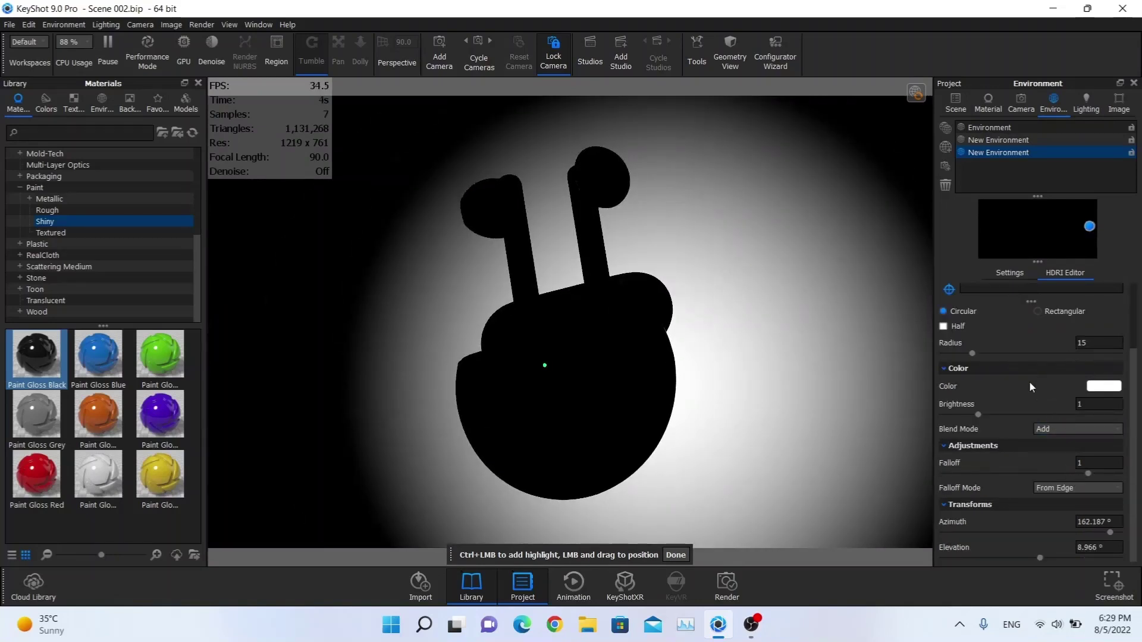
pyautogui.doubleClick(1100, 462)
pyautogui.write('5')
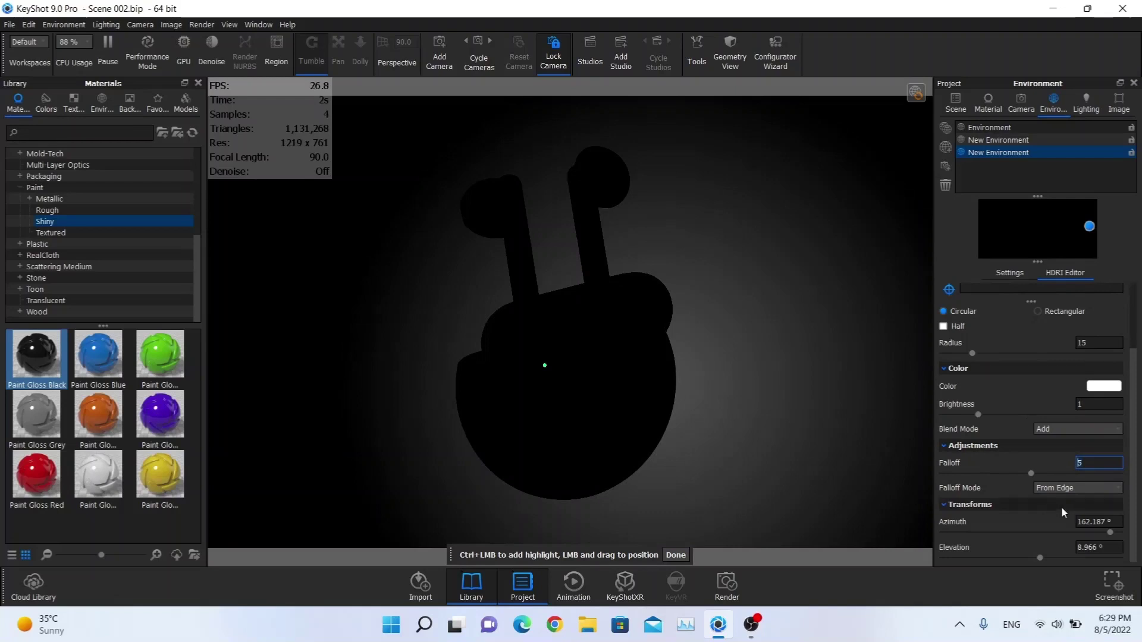
# Set the light pin behind the product to an azimuth of 159° and an elevation of 11°, and finish placing it.
pyautogui.moveTo(1109, 532); pyautogui.dragTo(1104, 532)
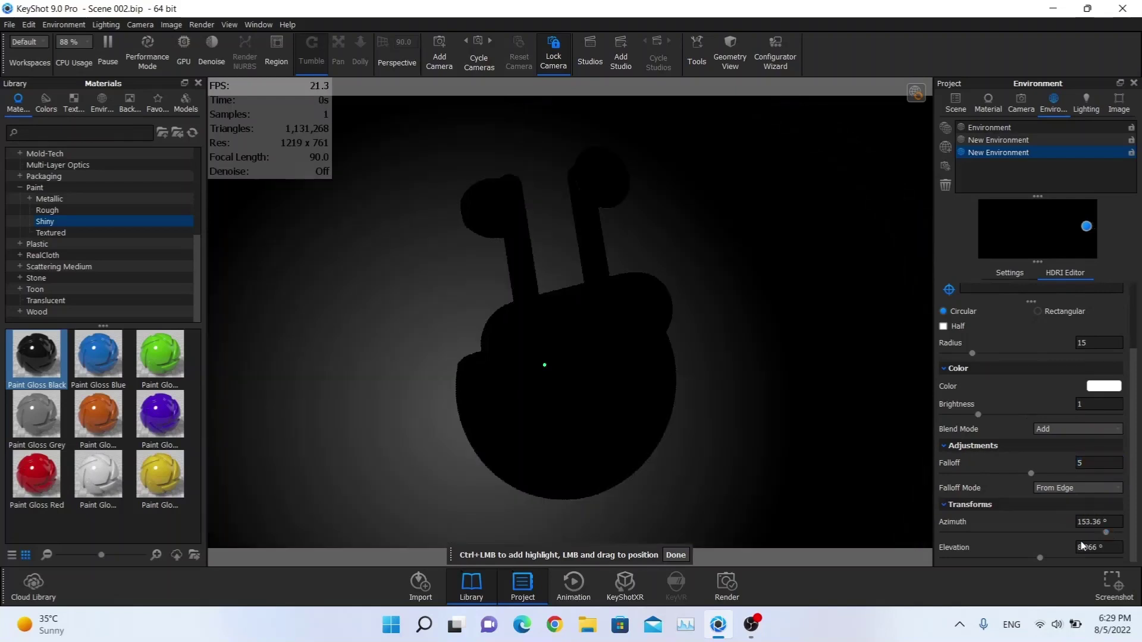
pyautogui.moveTo(1042, 559); pyautogui.dragTo(1044, 559)
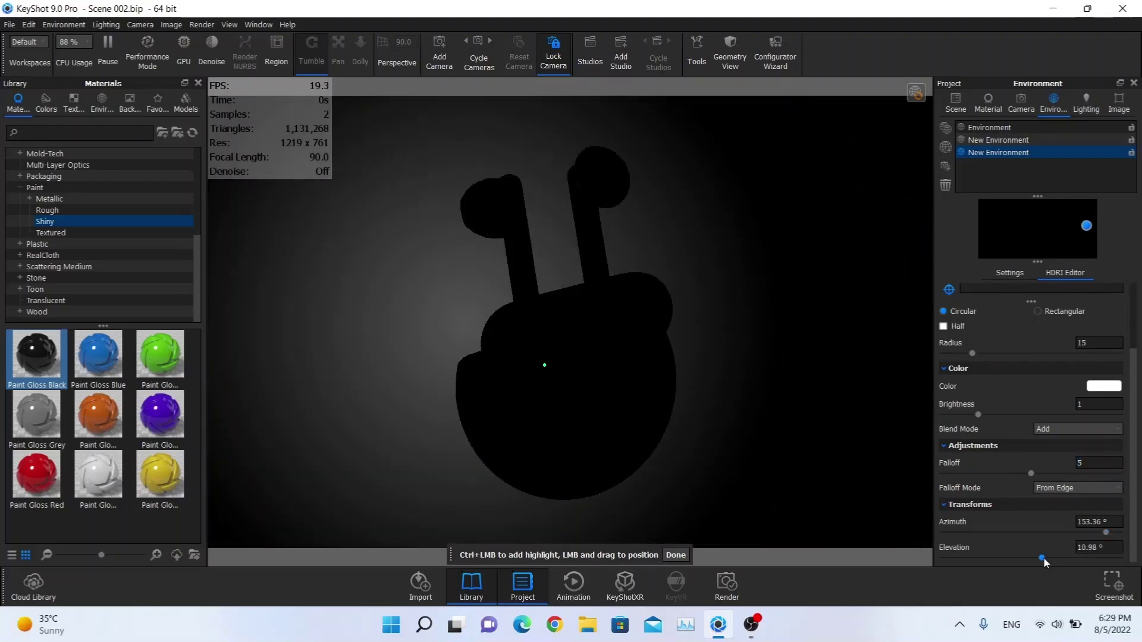
pyautogui.moveTo(1108, 532)
pyautogui.mouseDown()
pyautogui.moveTo(1097, 535)
pyautogui.moveTo(1110, 538)
pyautogui.mouseUp()
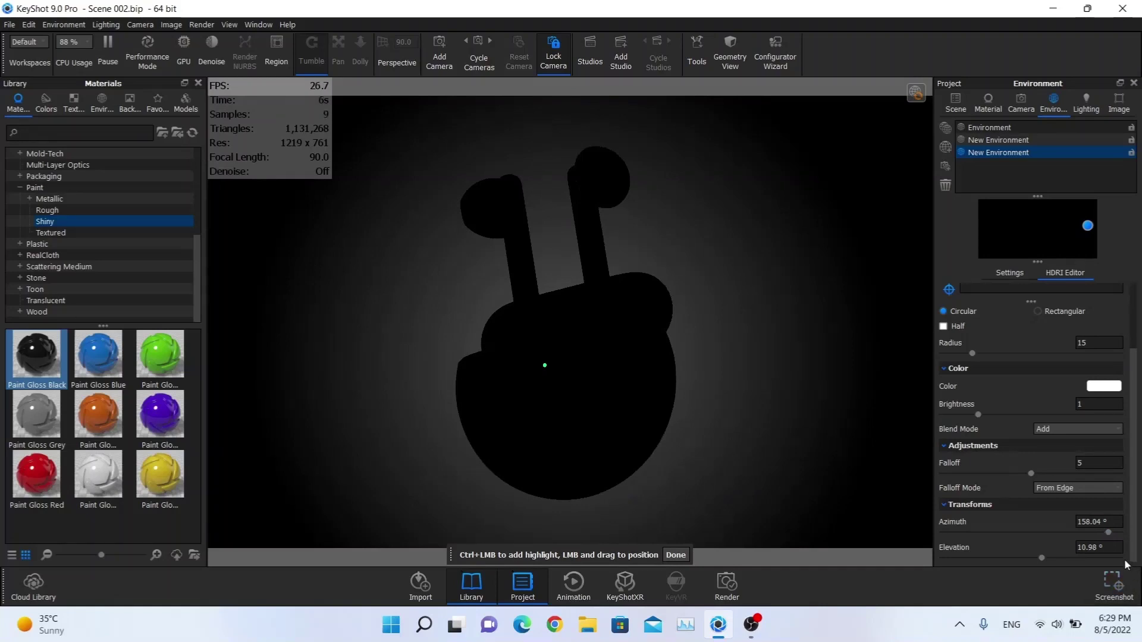
pyautogui.click(1109, 522)
pyautogui.write('159')
pyautogui.press('Return')
pyautogui.press('Tab')
pyautogui.write('11')
pyautogui.press('Return')
pyautogui.click(684, 560)
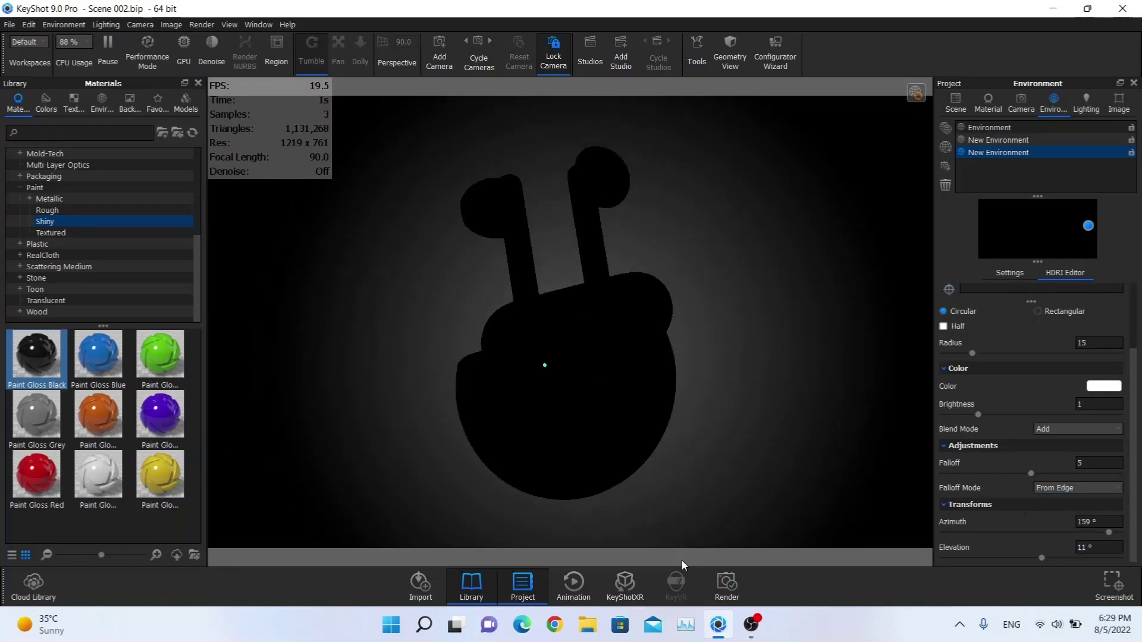
# Set the image resolution to the landscape 1:1 preset.
pyautogui.click(171, 25)
pyautogui.moveTo(202, 39)
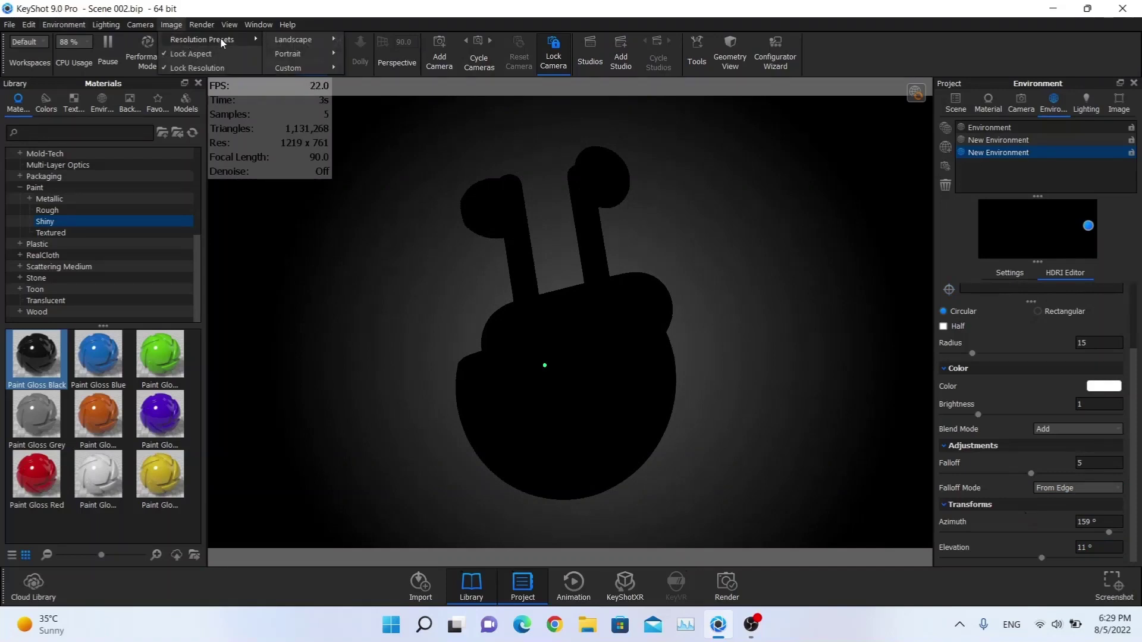
pyautogui.moveTo(302, 39)
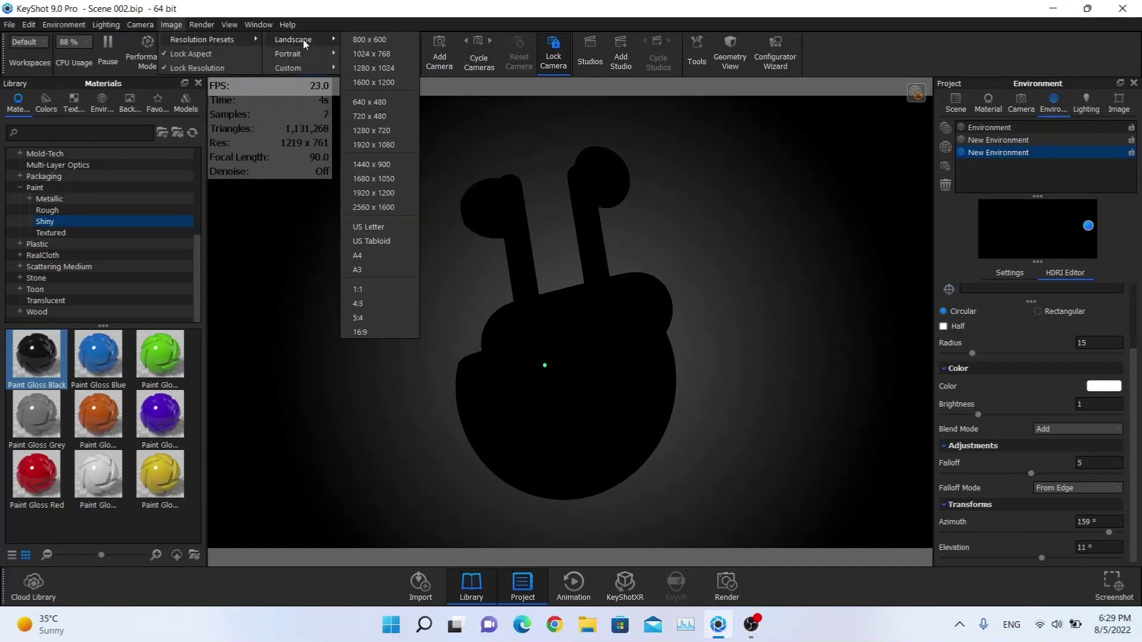
pyautogui.click(360, 289)
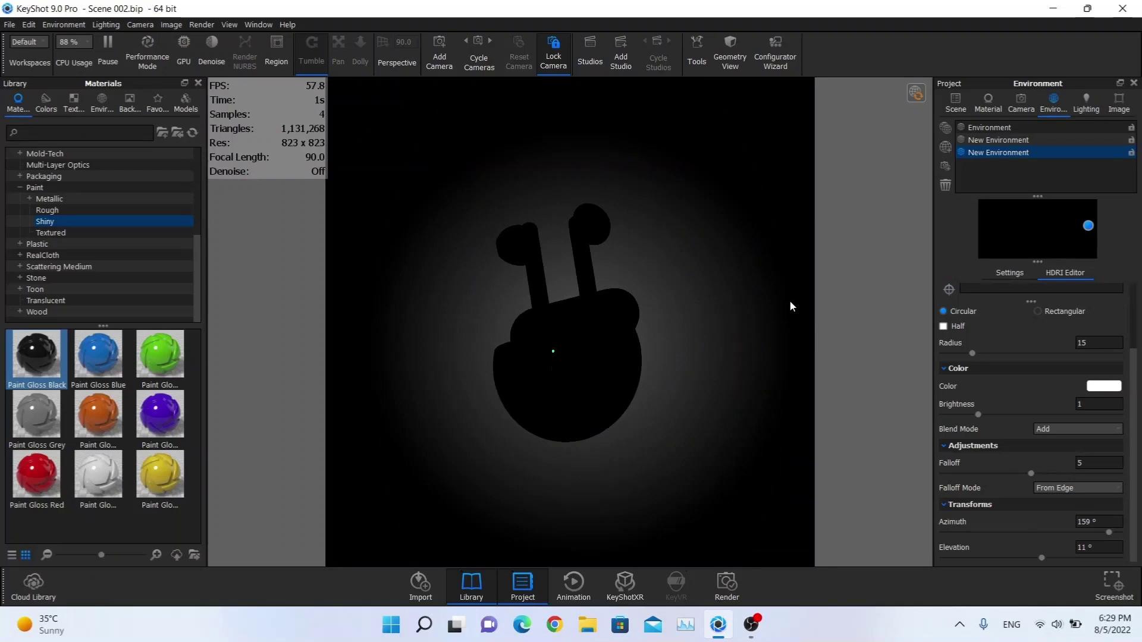
# Switch to the Free Camera and set its distance to 280 mm.
pyautogui.click(1021, 104)
pyautogui.click(1022, 132)
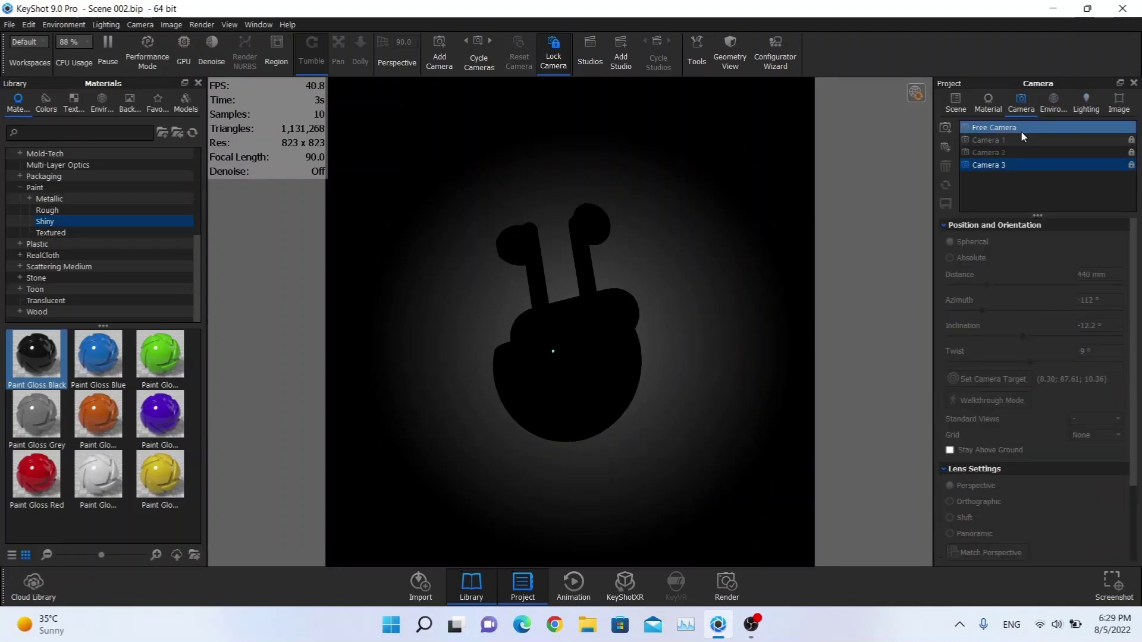
pyautogui.click(1105, 274)
pyautogui.press('Delete')
pyautogui.write('2')
pyautogui.press('Return')
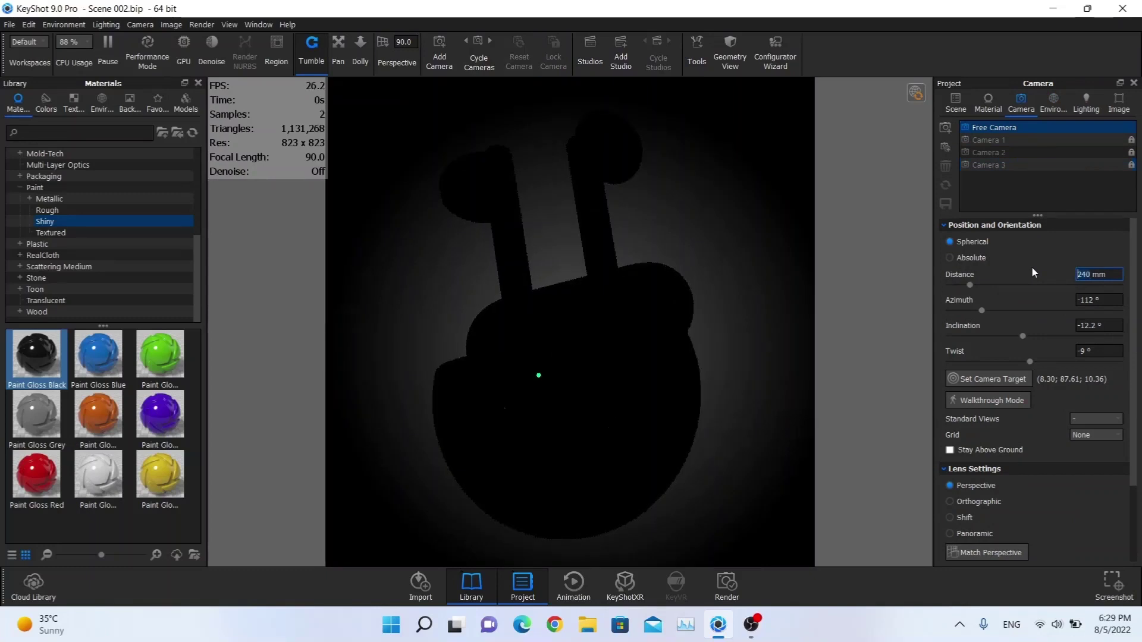
pyautogui.press('Right')
pyautogui.press('Delete')
pyautogui.write('8')
pyautogui.press('Return')
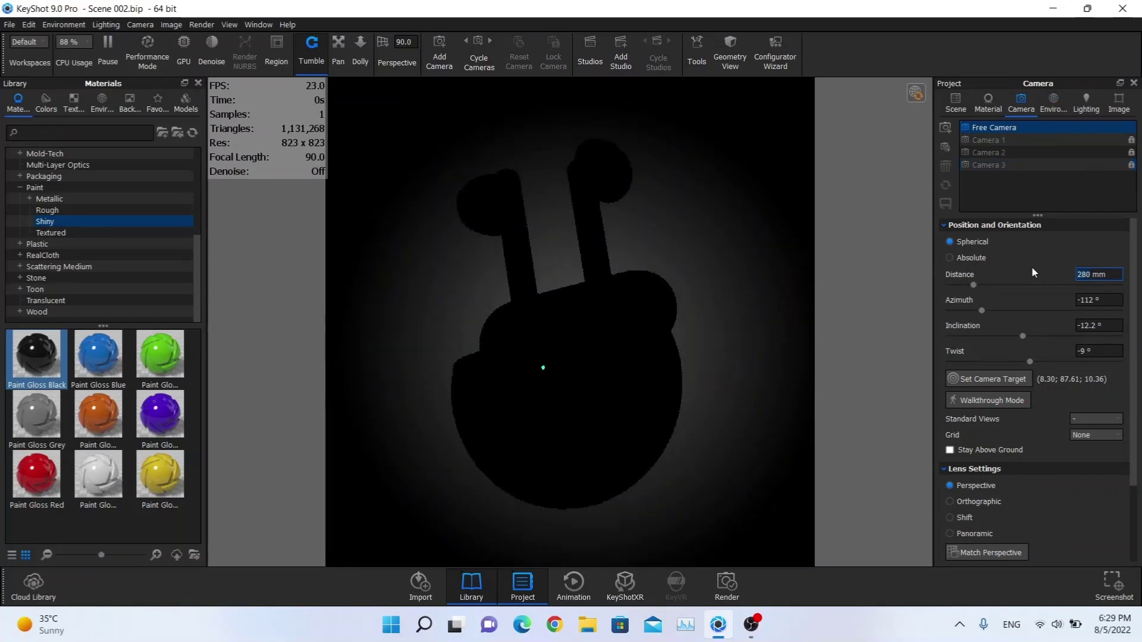
# Add a second light pin to the HDRI environment and make it rectangular.
pyautogui.click(1053, 103)
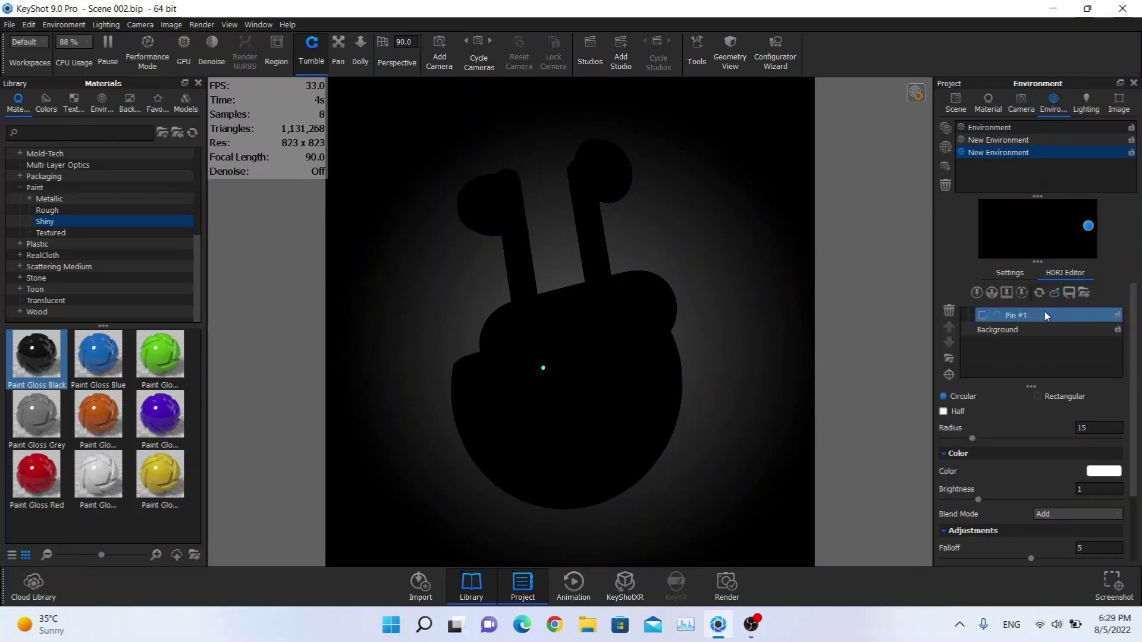
pyautogui.click(976, 292)
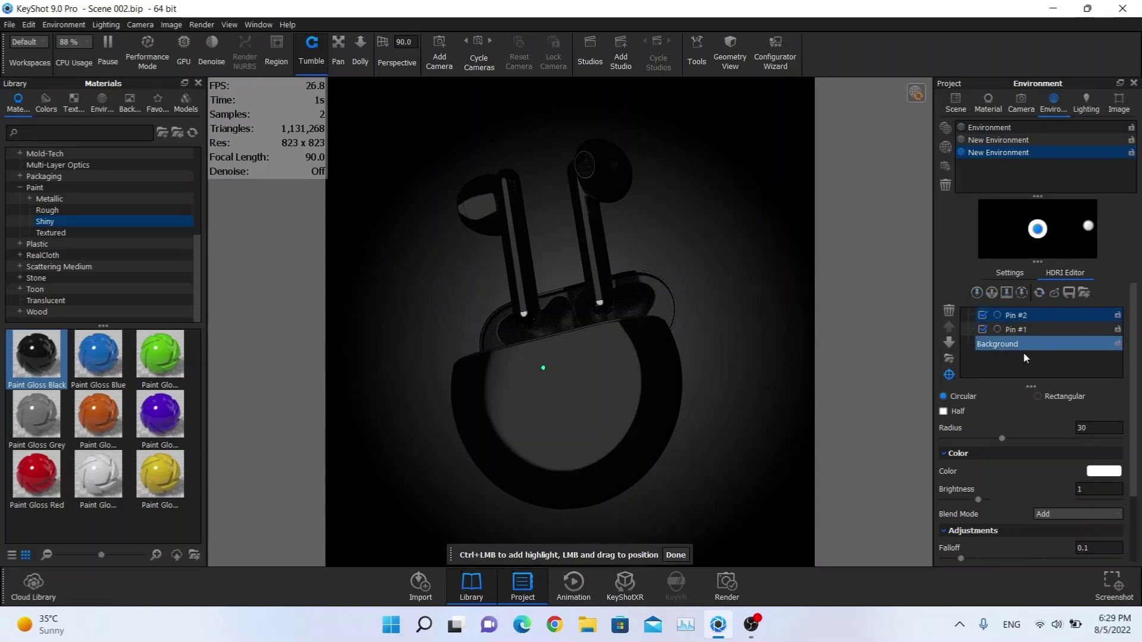
pyautogui.click(1047, 395)
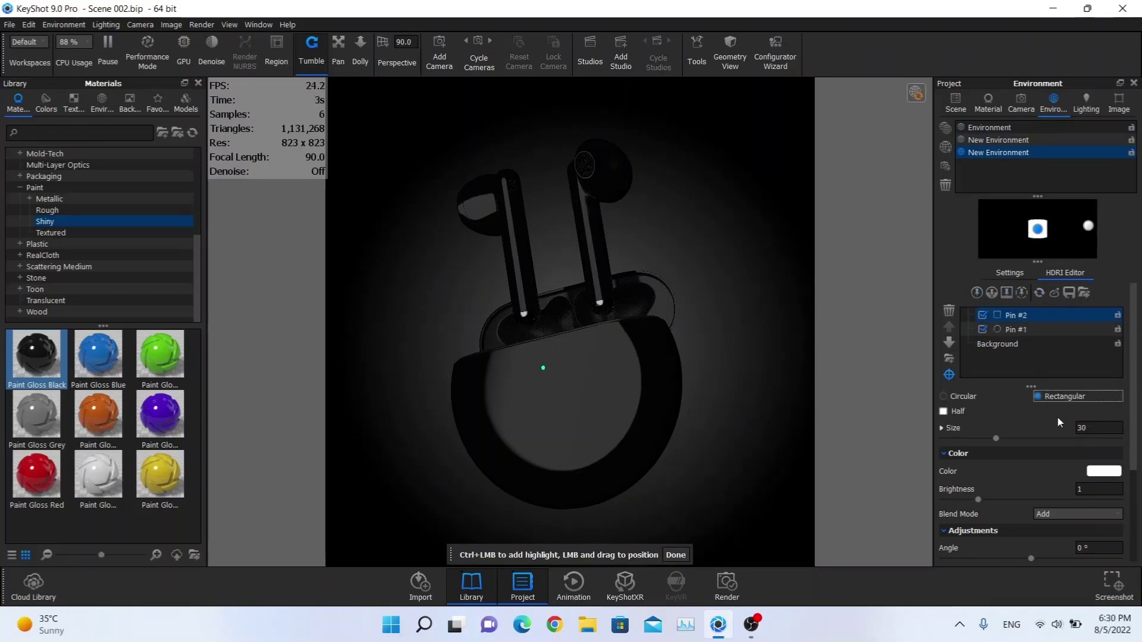
# Set the rectangular light pin's size to 80 in X and 45 in Y.
pyautogui.click(958, 427)
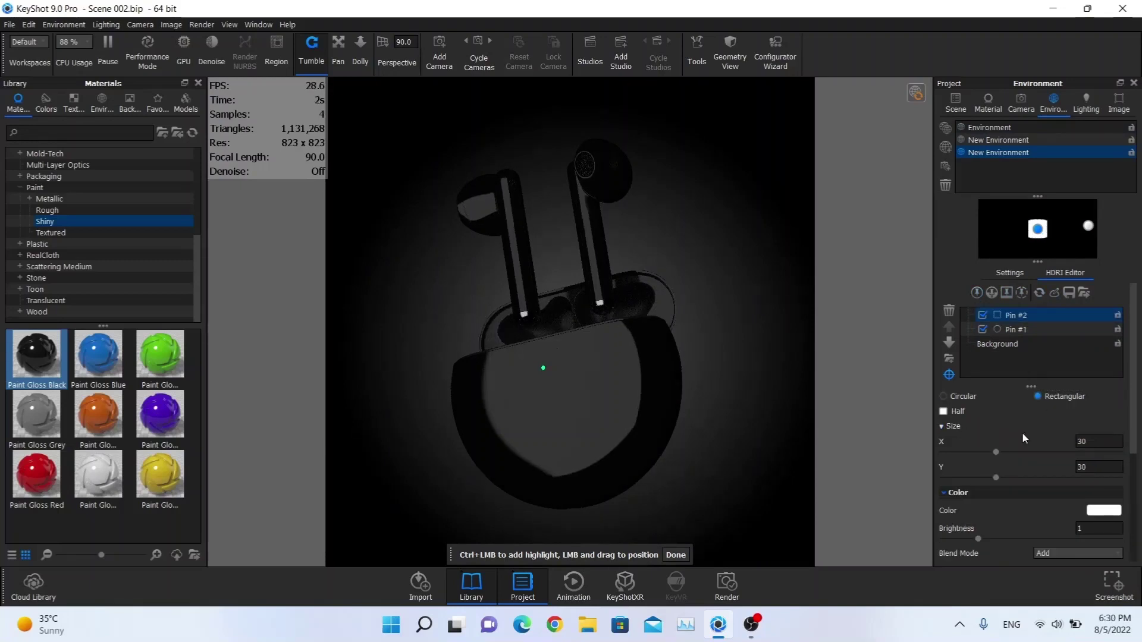
pyautogui.doubleClick(1099, 443)
pyautogui.write('80')
pyautogui.press('Return')
pyautogui.write('45')
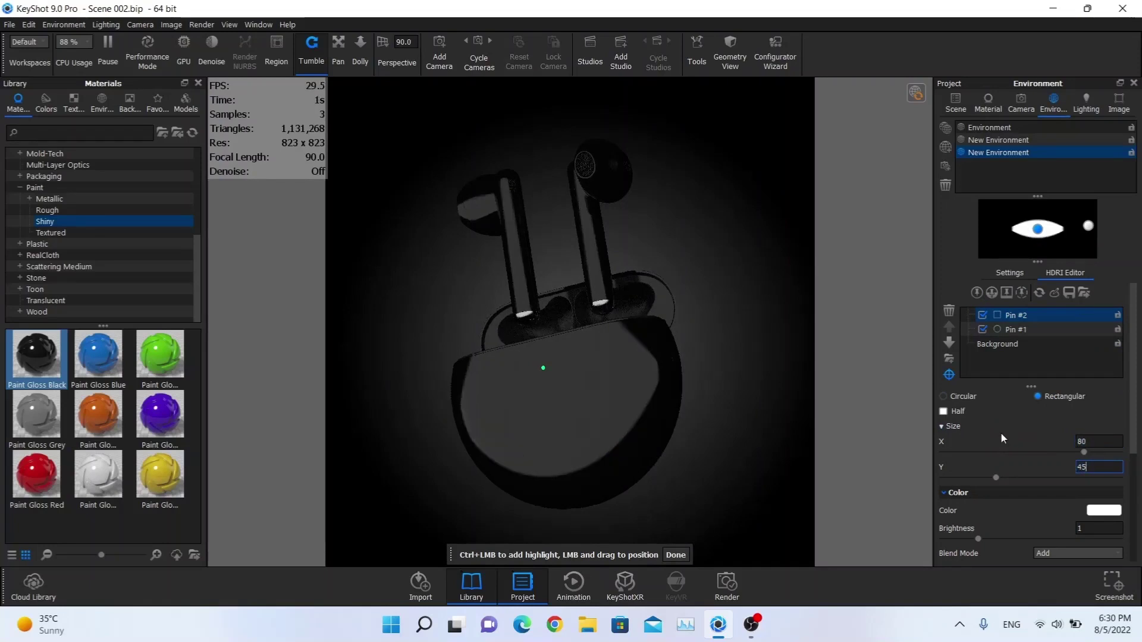
pyautogui.press('Return')
# Set the rectangular light pin's angle to 90°.
pyautogui.scroll(-2, 1000, 433)
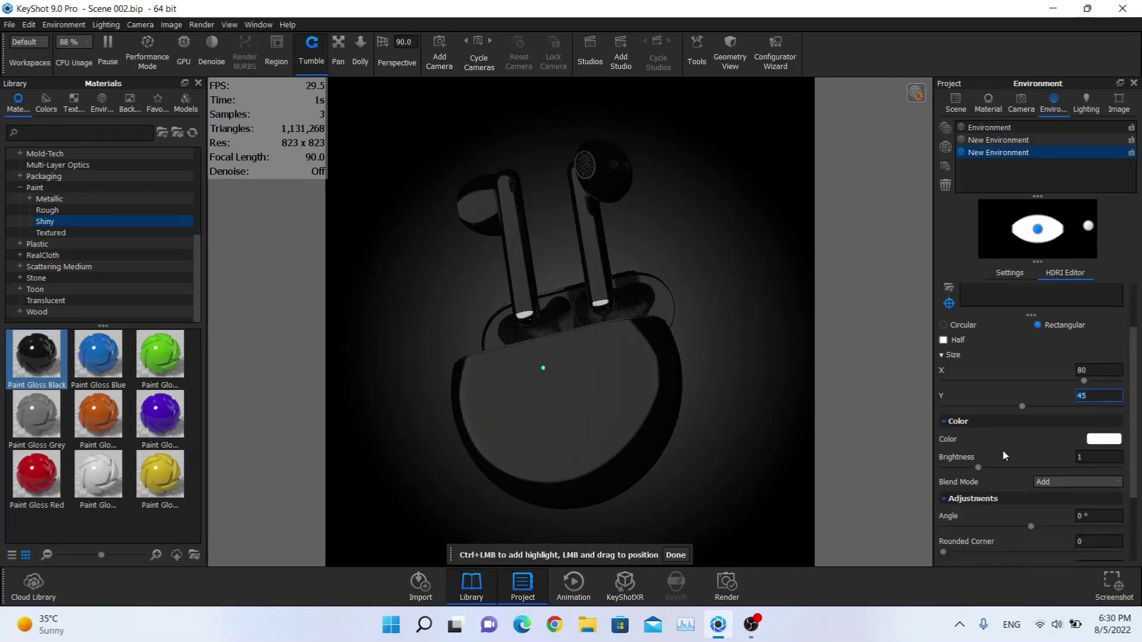
pyautogui.click(1103, 513)
pyautogui.write('90')
pyautogui.press('Return')
# Turn the rectangular light pin into a half shape and set its falloff to 1.
pyautogui.scroll(2, 1004, 497)
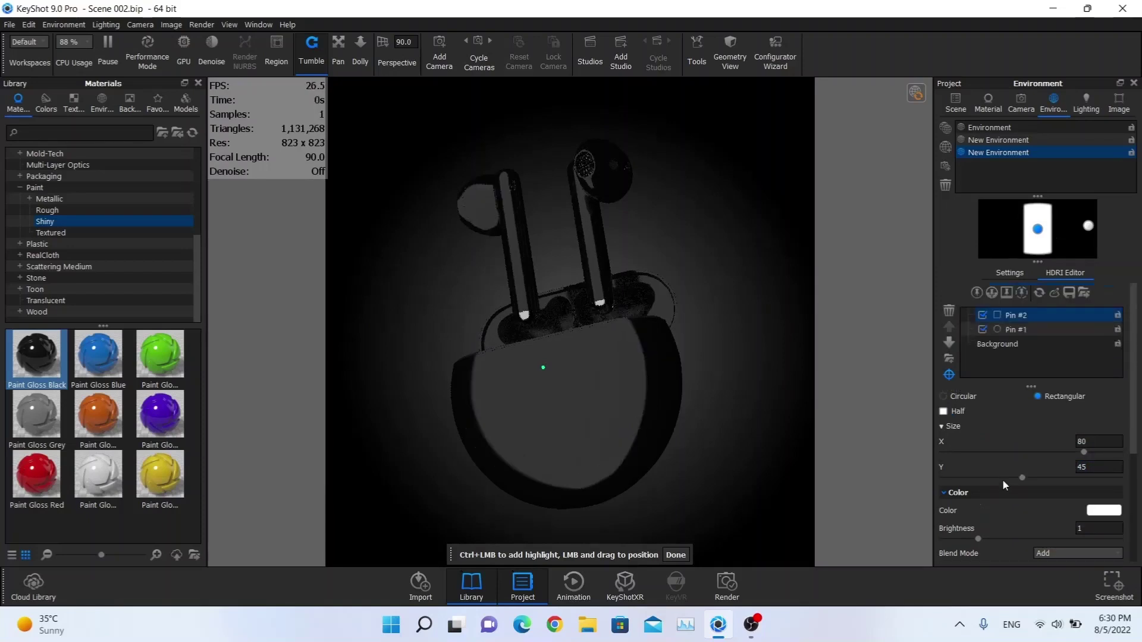
pyautogui.click(956, 411)
pyautogui.scroll(-3, 1004, 430)
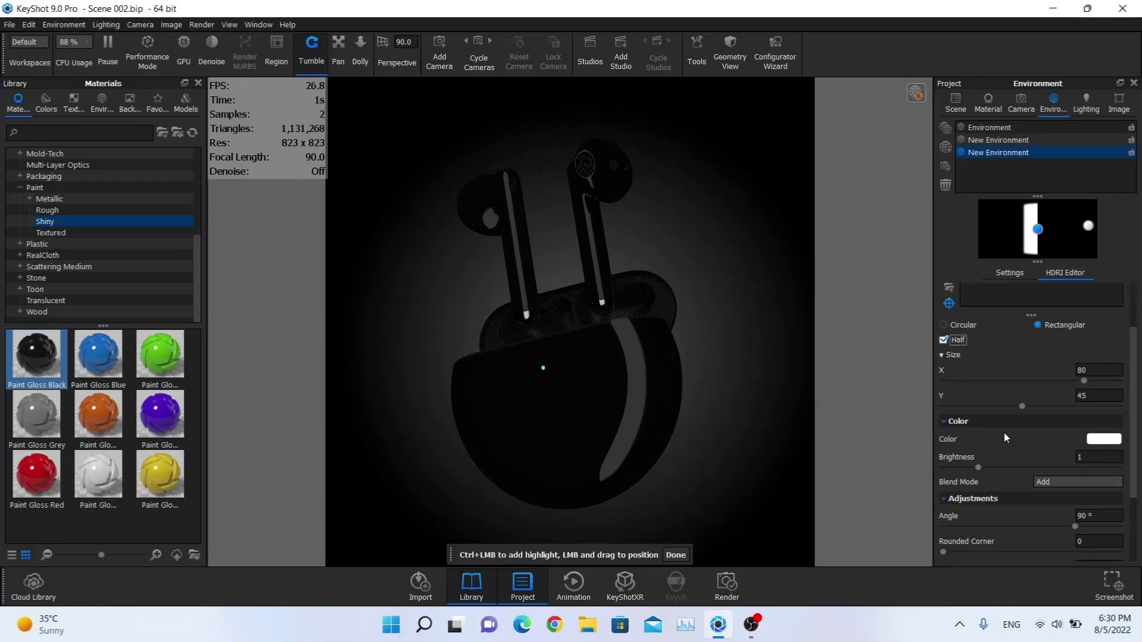
pyautogui.moveTo(961, 542); pyautogui.dragTo(1102, 542)
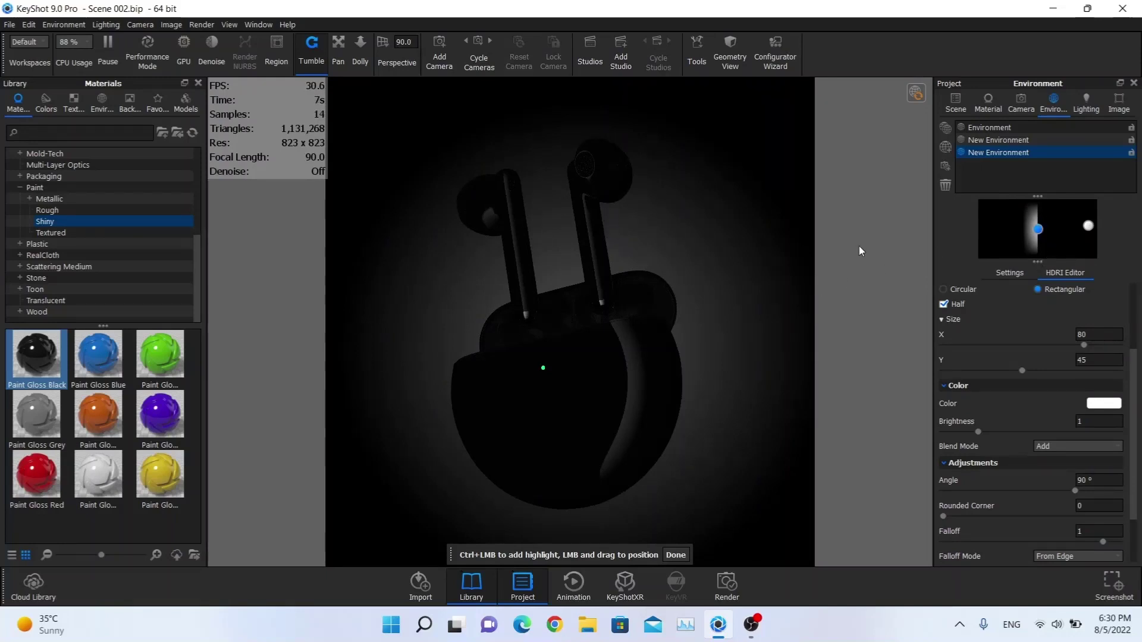
# Position the half pin to light the product's right rim, at an azimuth of about -136° and an elevation of about -0.5°.
pyautogui.click(505, 240)
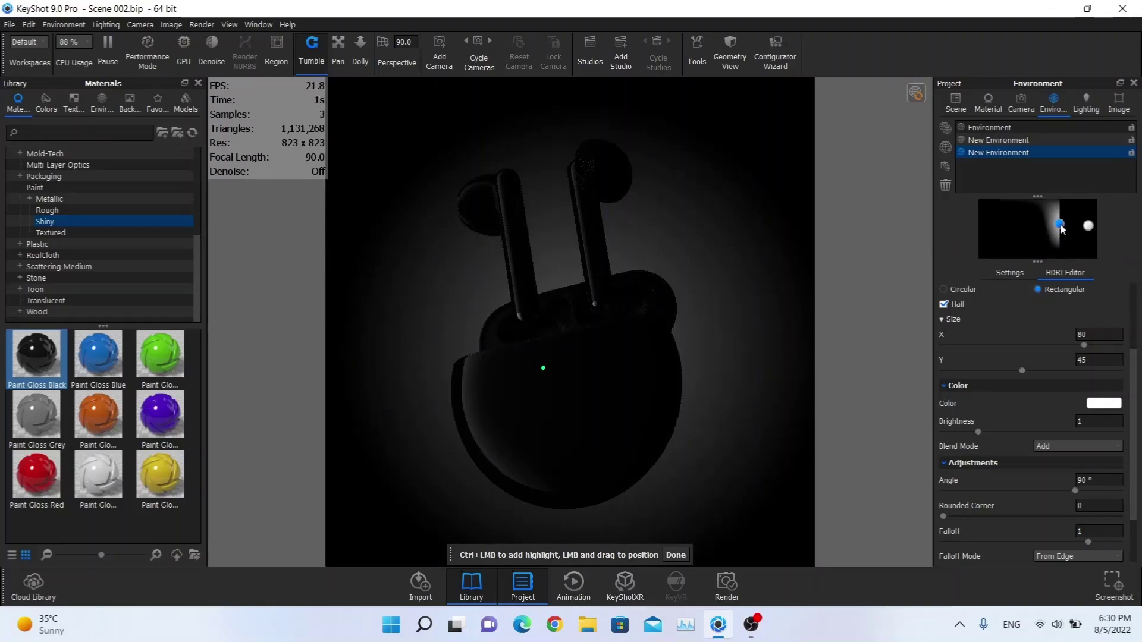
pyautogui.moveTo(1060, 226); pyautogui.dragTo(996, 230)
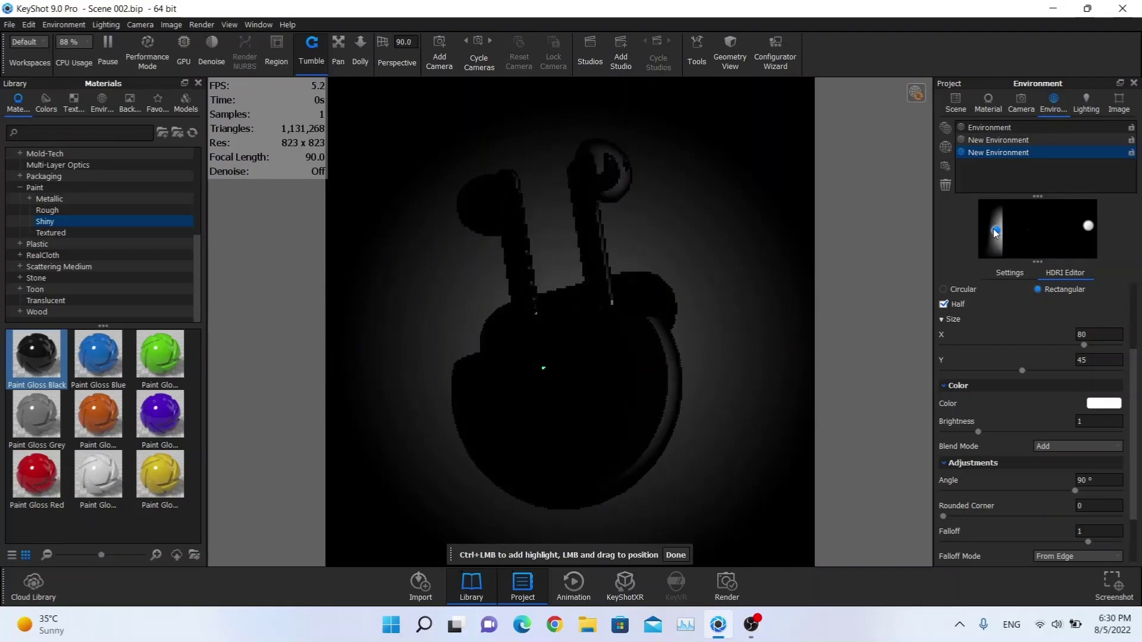
pyautogui.click(657, 360)
pyautogui.moveTo(658, 356); pyautogui.dragTo(673, 359)
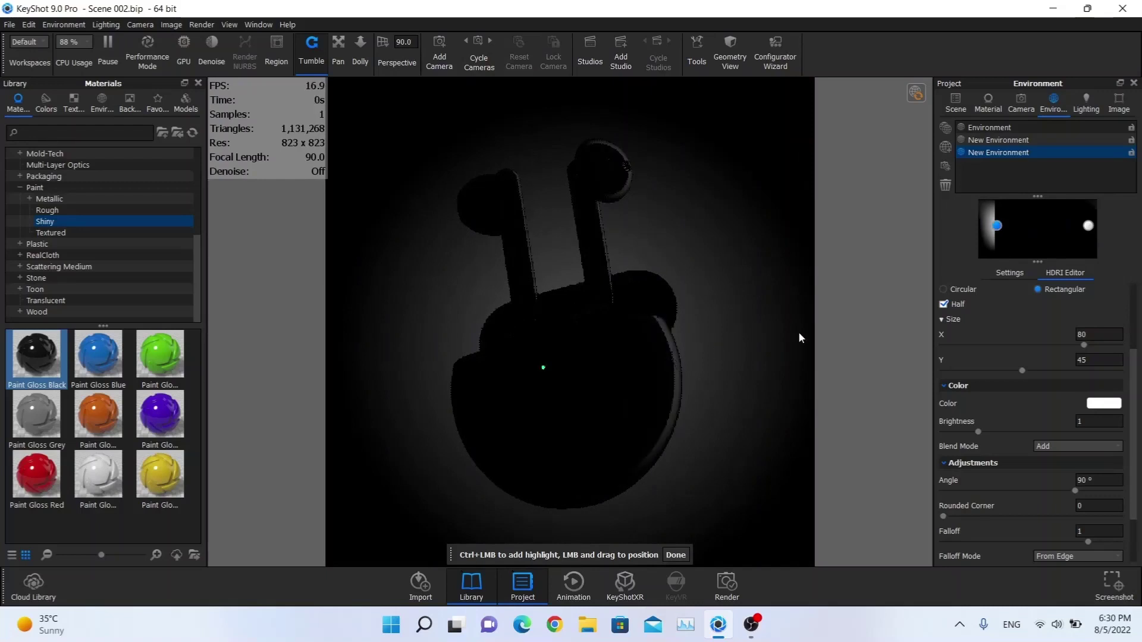
pyautogui.scroll(-2, 1017, 387)
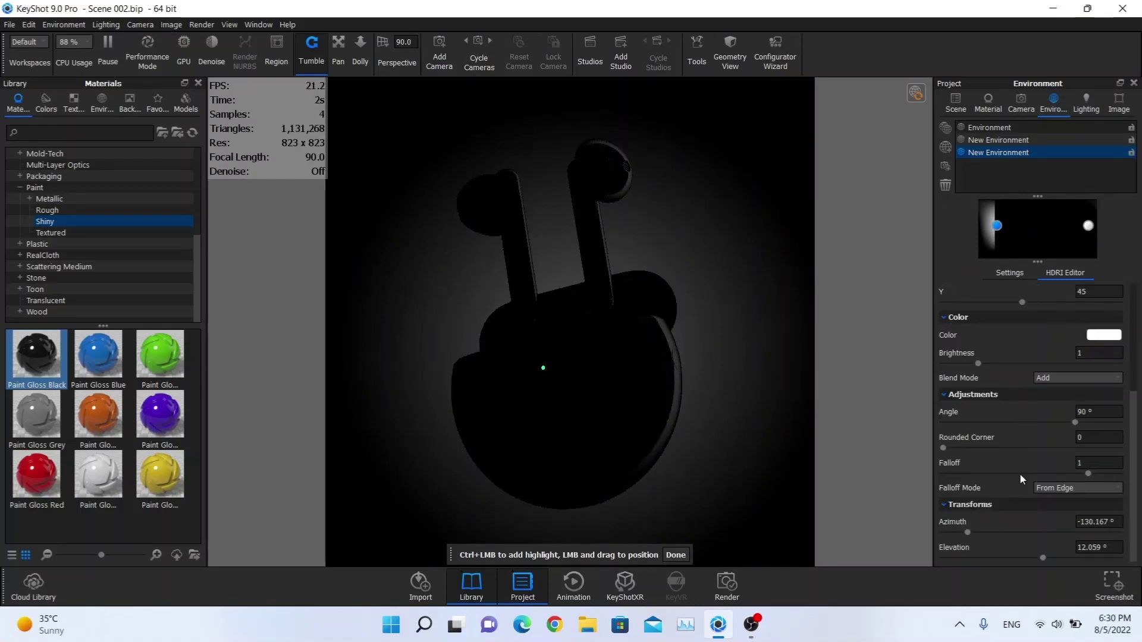
pyautogui.moveTo(968, 530); pyautogui.dragTo(965, 529)
pyautogui.moveTo(1049, 559); pyautogui.dragTo(1029, 557)
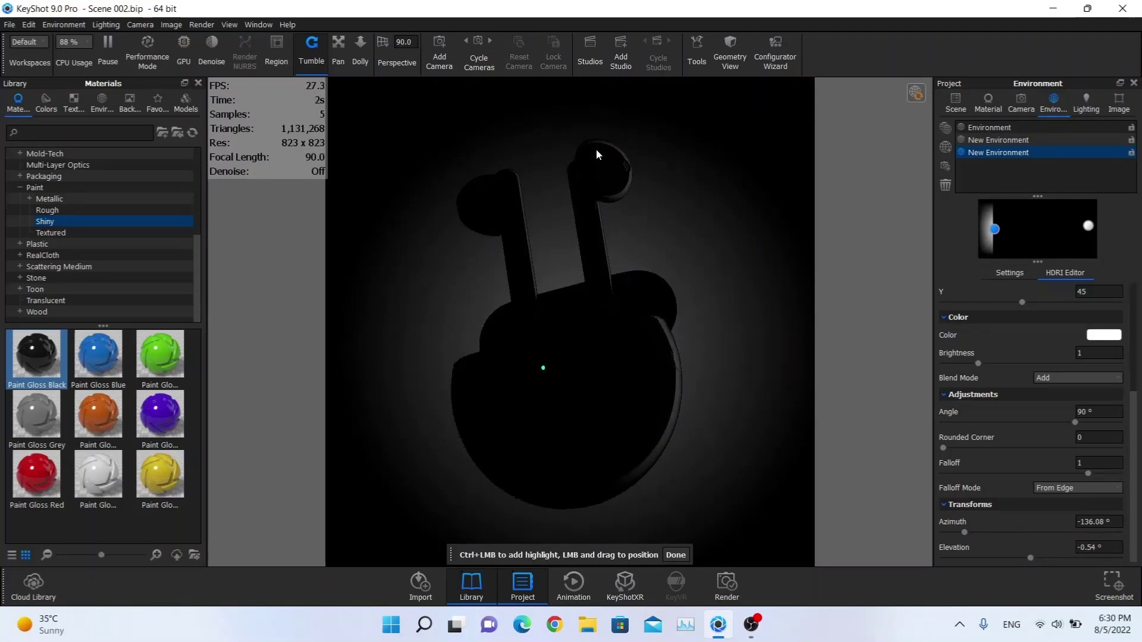
# Set the half rectangular pin's brightness to 2.
pyautogui.scroll(3, 1010, 419)
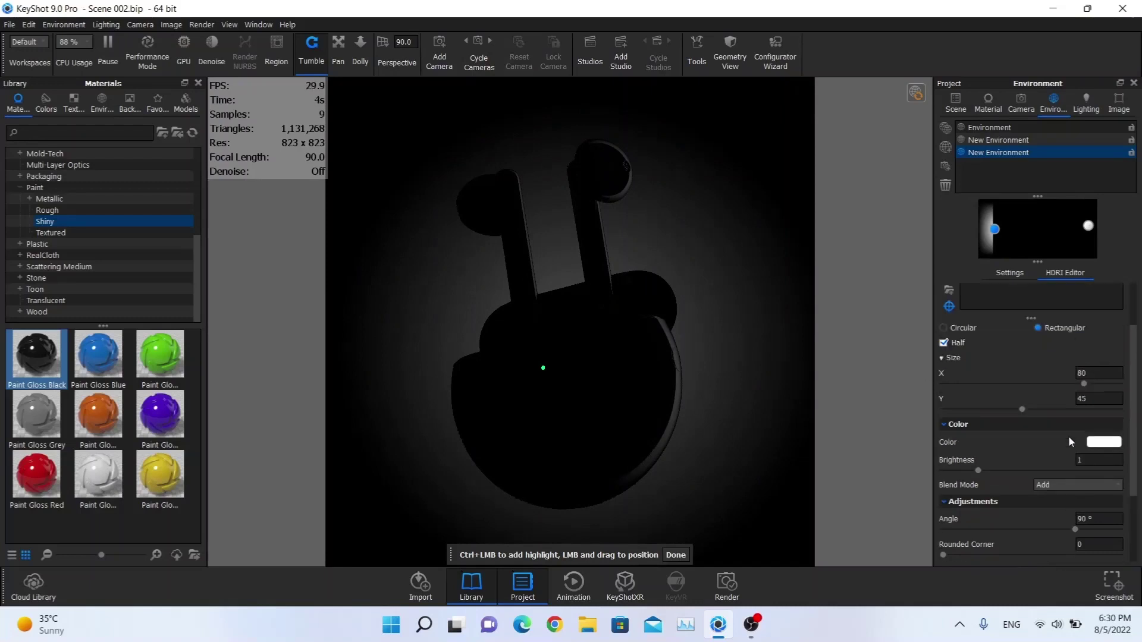
pyautogui.click(1094, 460)
pyautogui.write('2')
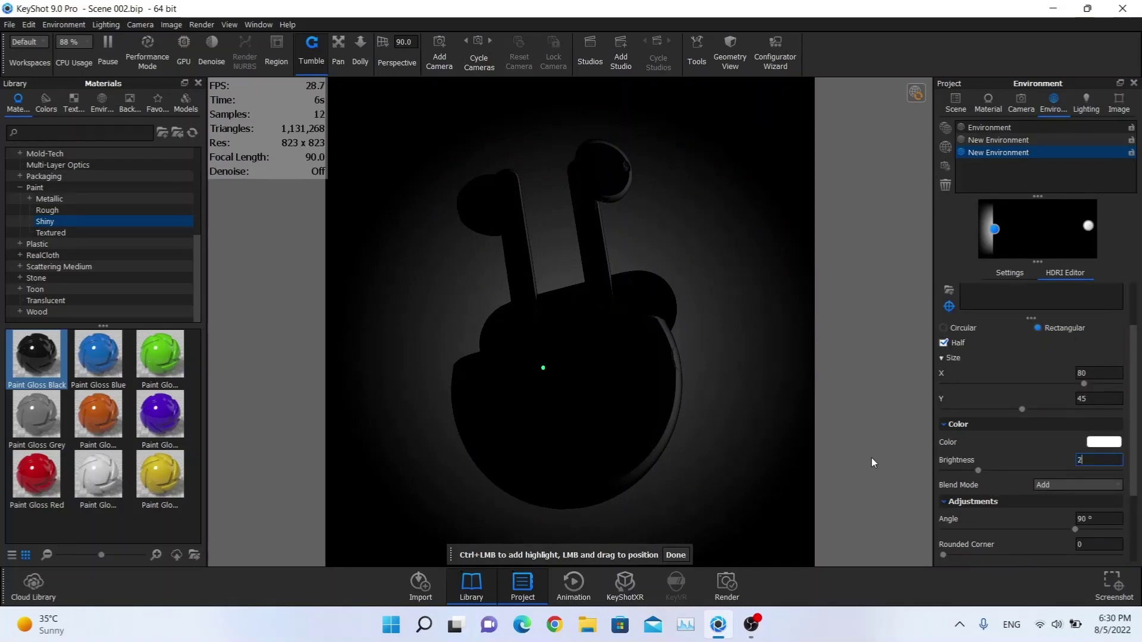
pyautogui.press('Return')
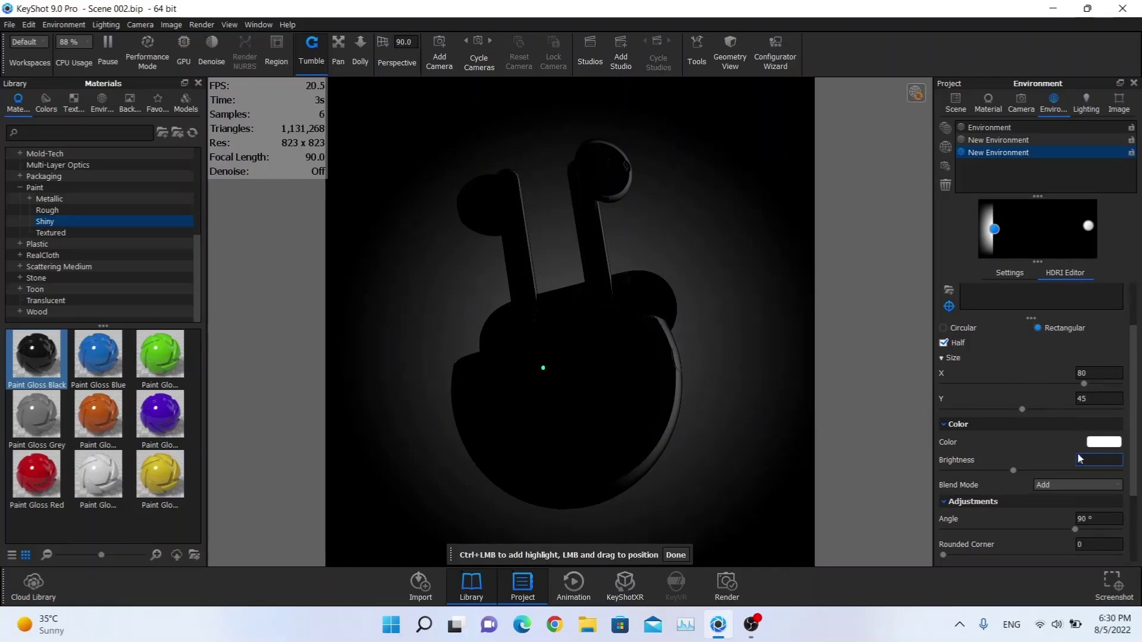
# Duplicate the half pin and move the copy to light the product's left rim, at an azimuth of about 119° and an elevation of about 1.3°.
pyautogui.rightClick(994, 229)
pyautogui.click(1014, 252)
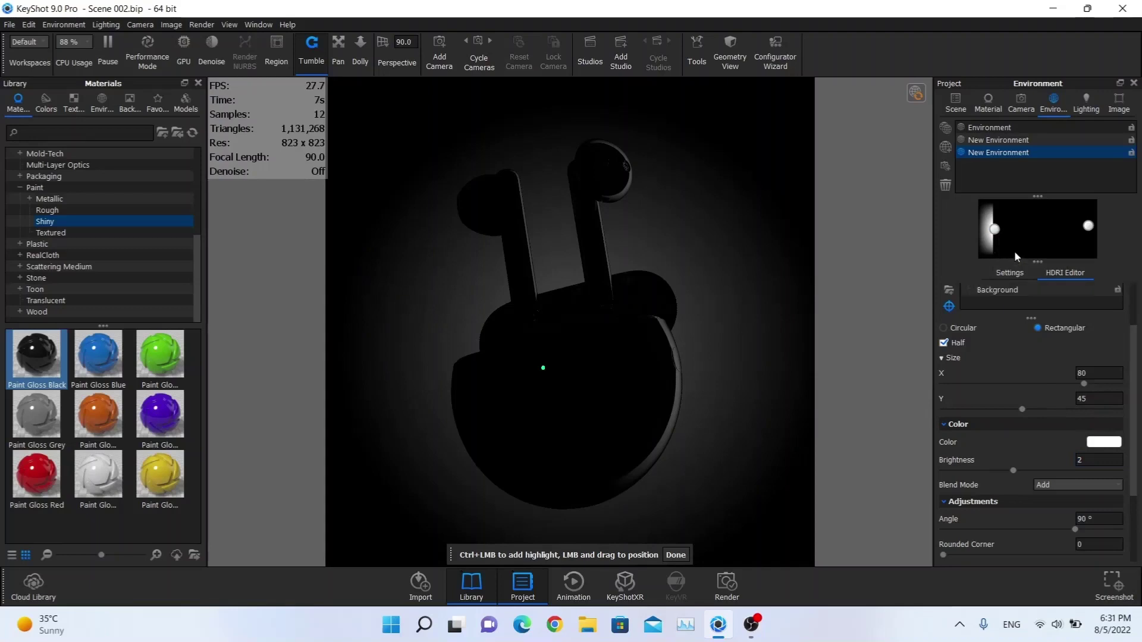
pyautogui.moveTo(994, 229); pyautogui.dragTo(1078, 233)
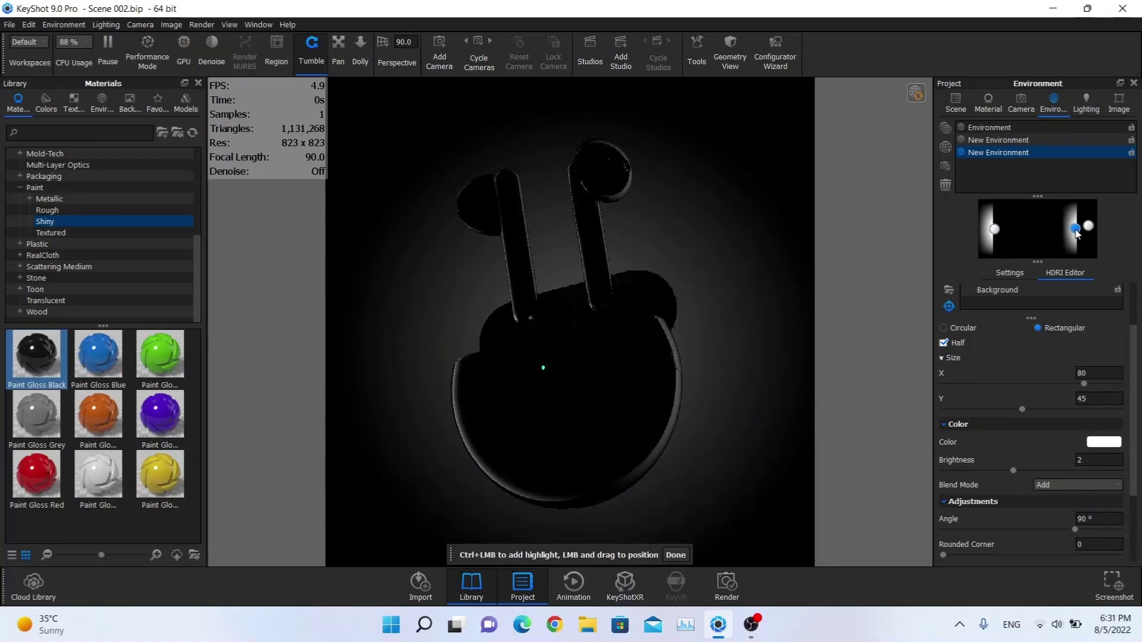
# Fine-tune the duplicated pin to an azimuth of about 132.5° and an elevation of about 0.5°.
pyautogui.scroll(-3, 1017, 386)
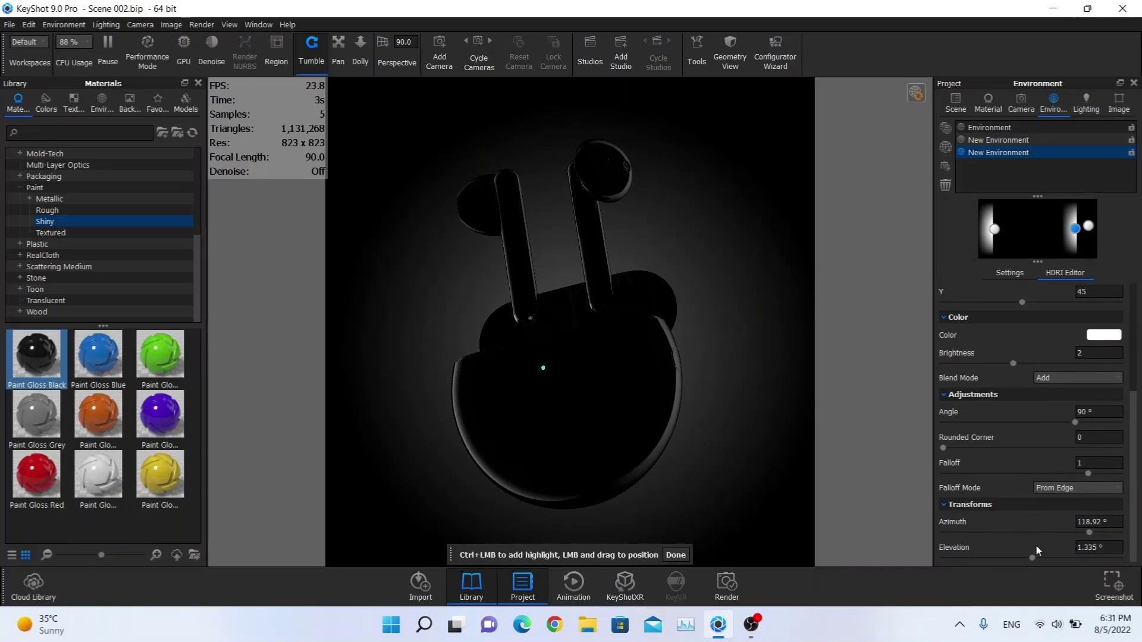
pyautogui.moveTo(1093, 532); pyautogui.dragTo(1098, 530)
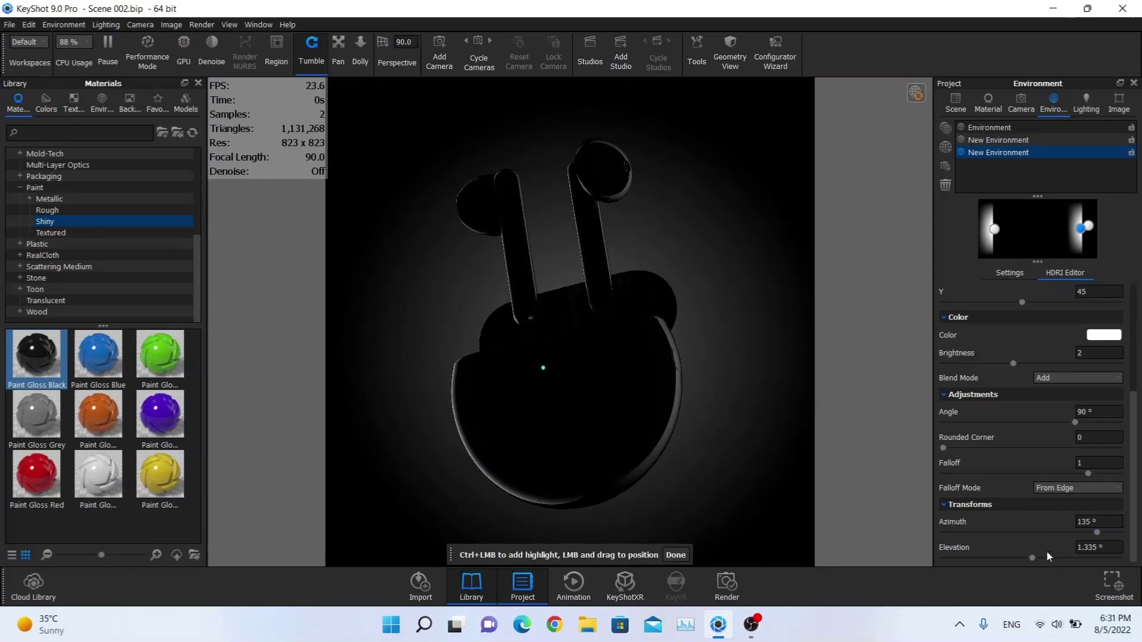
pyautogui.moveTo(1031, 558); pyautogui.dragTo(1030, 555)
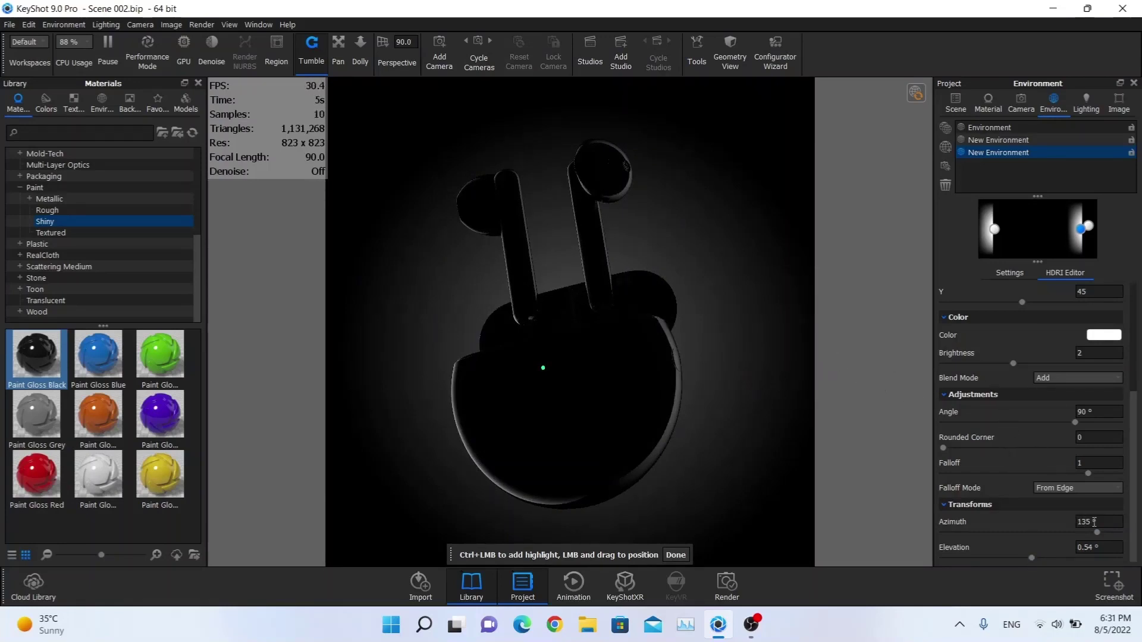
pyautogui.moveTo(1097, 533); pyautogui.dragTo(1095, 533)
# Set the duplicated pin's azimuth to 112°.
pyautogui.scroll(5, 1047, 420)
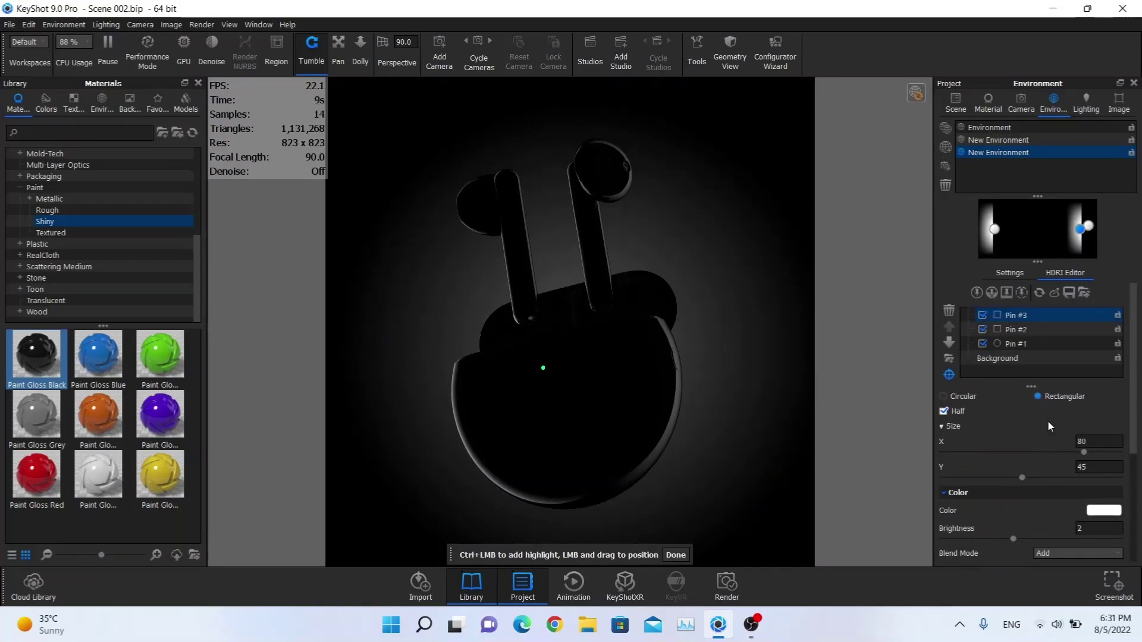
pyautogui.scroll(-5, 1034, 458)
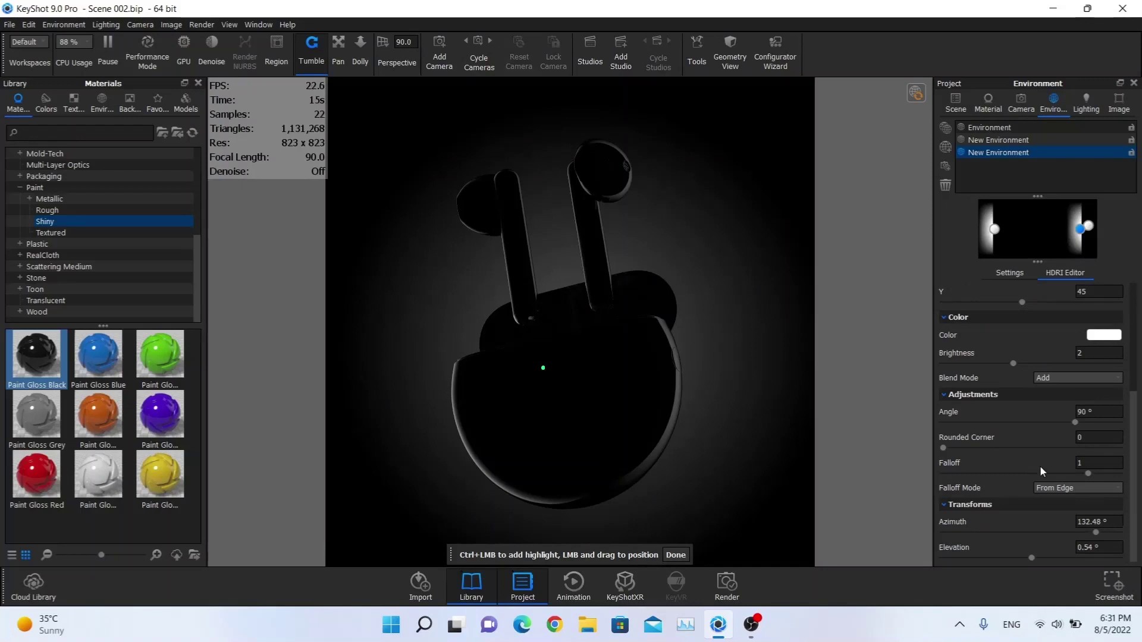
pyautogui.doubleClick(1105, 521)
pyautogui.write('112')
pyautogui.press('Return')
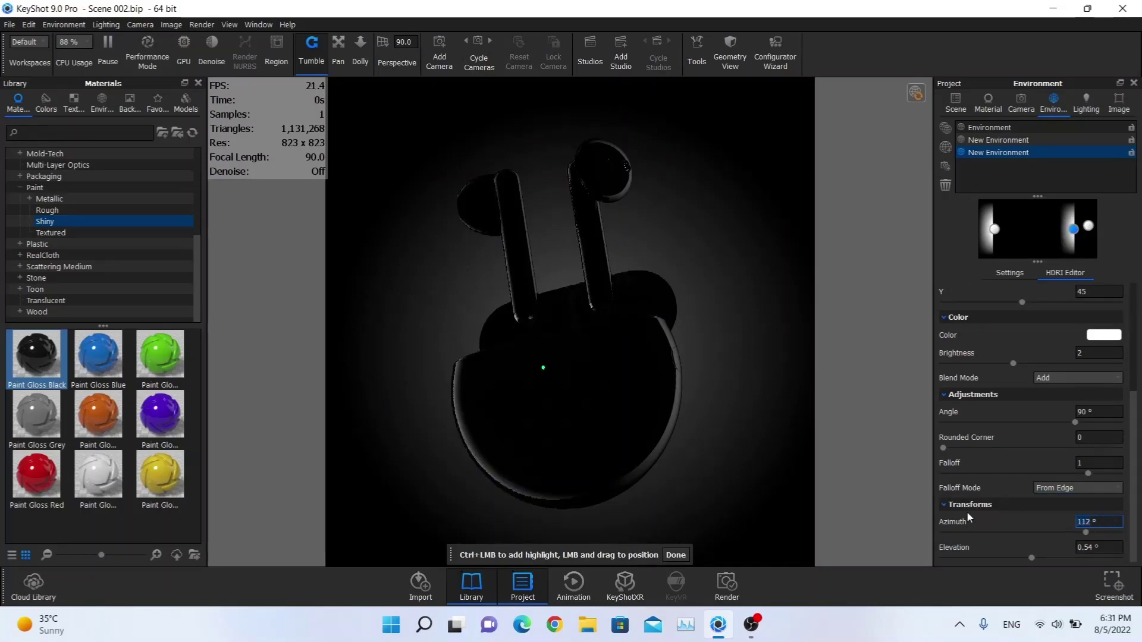
# Lower the duplicated half pin's elevation to about -0.54°.
pyautogui.click(1033, 557)
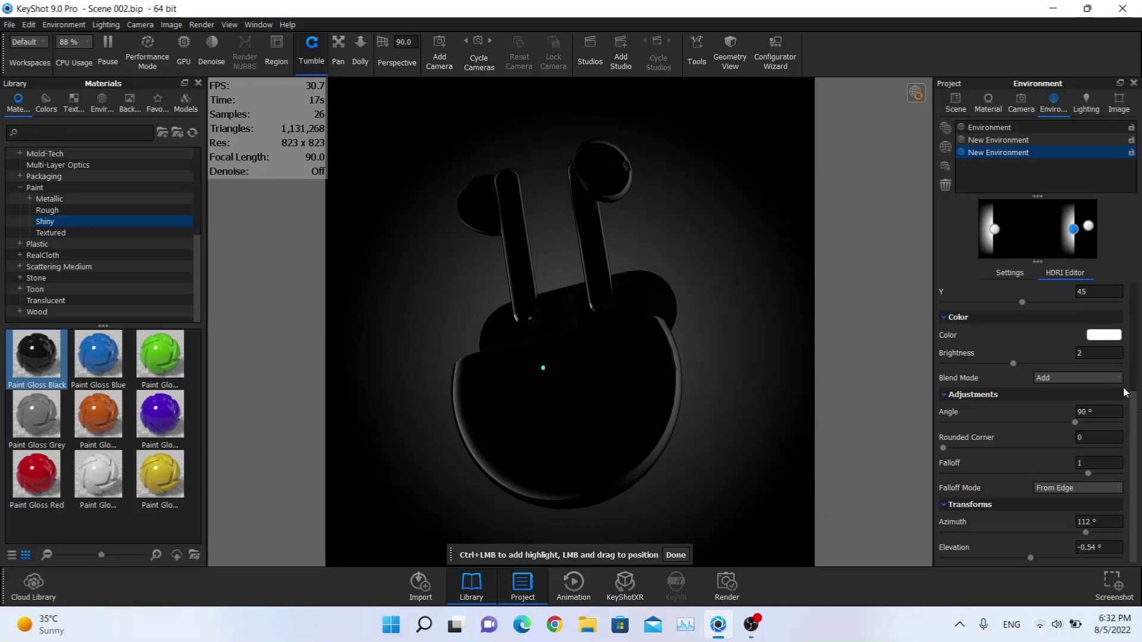
# Add a circular pin to the HDRI with radius 45, brightness 2 and falloff 1.
pyautogui.scroll(3, 1074, 339)
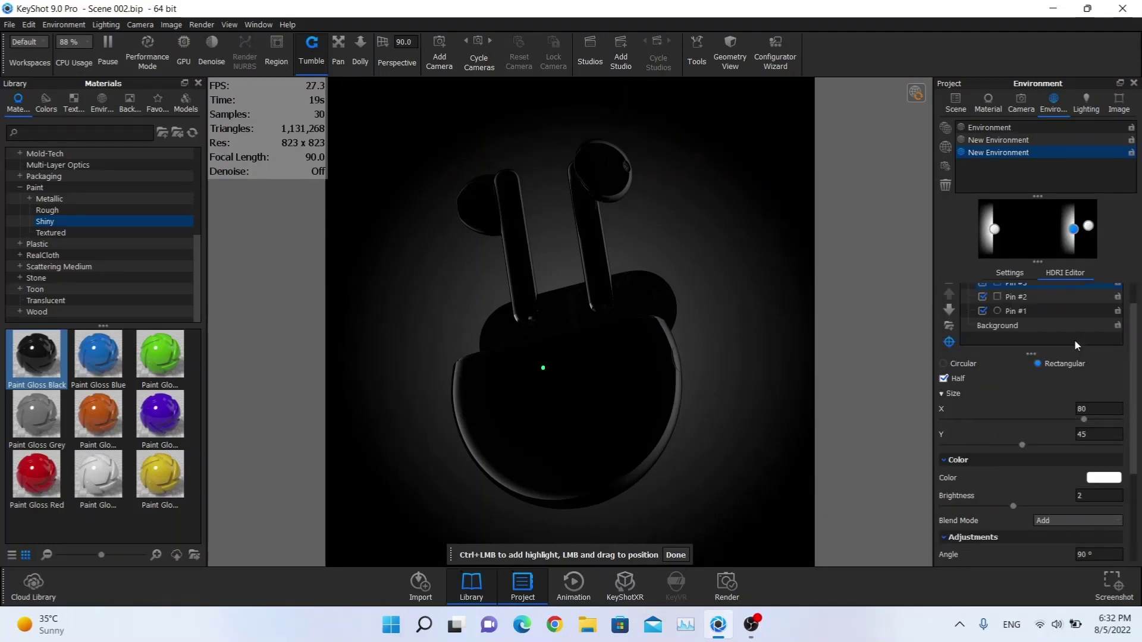
pyautogui.click(978, 295)
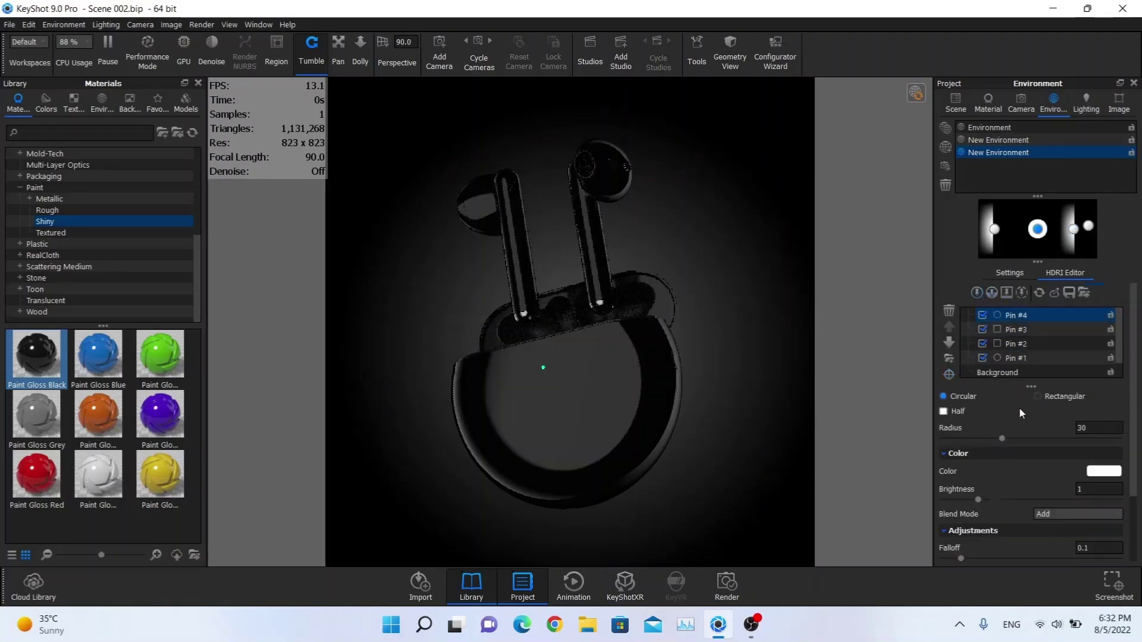
pyautogui.click(1098, 426)
pyautogui.write('45')
pyautogui.press('Return')
pyautogui.doubleClick(1087, 493)
pyautogui.write('2')
pyautogui.press('Return')
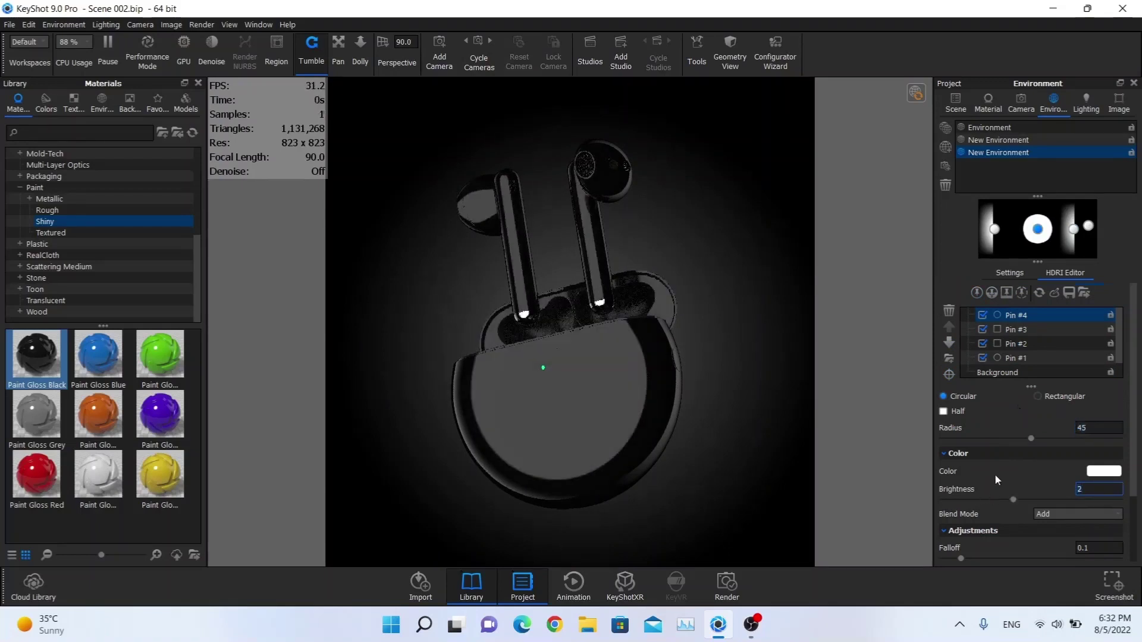
pyautogui.scroll(-3, 995, 473)
pyautogui.doubleClick(1101, 476)
pyautogui.write('1')
pyautogui.press('Return')
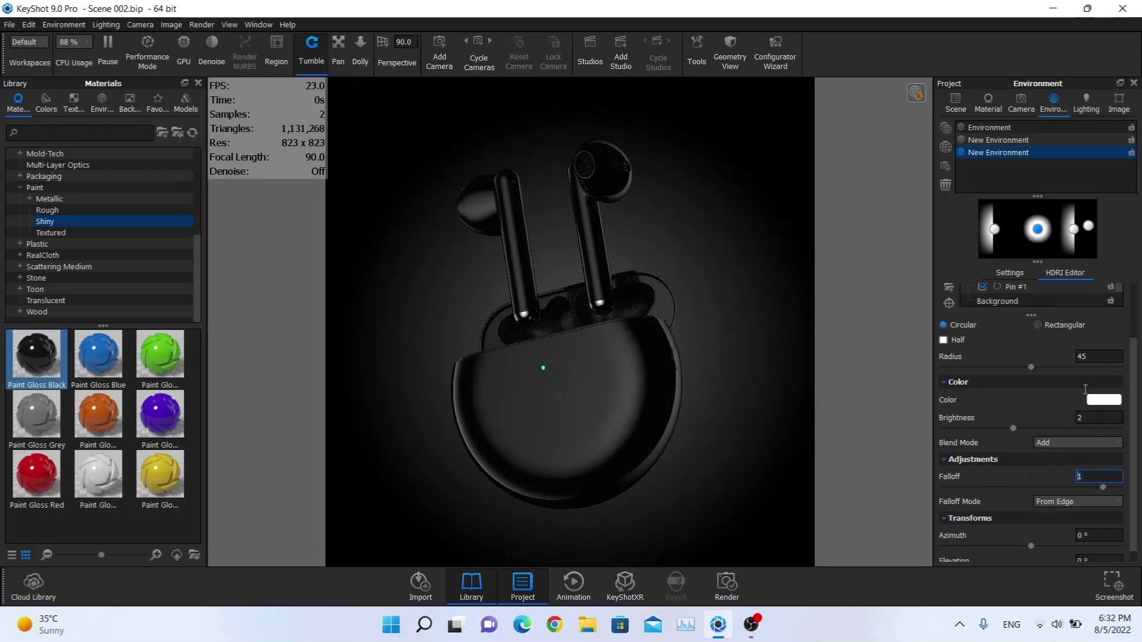
# Place the circular pin's highlight on the head of the right earbud, at about -104.9° azimuth and 26° elevation.
pyautogui.scroll(-1, 1064, 310)
pyautogui.moveTo(1042, 240); pyautogui.dragTo(1009, 221)
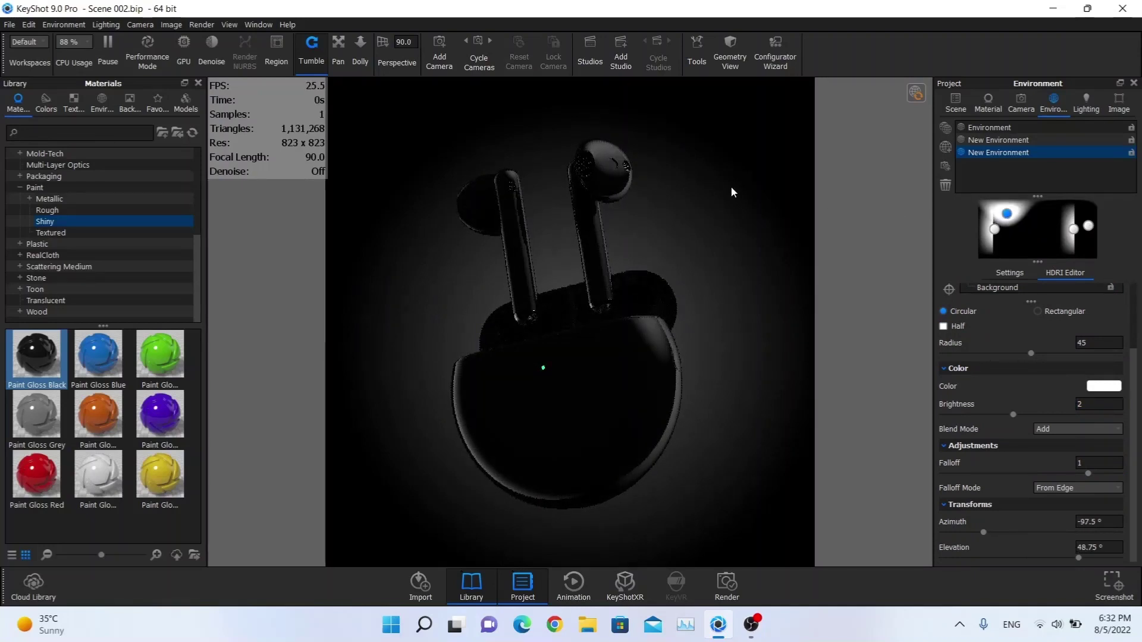
pyautogui.click(948, 290)
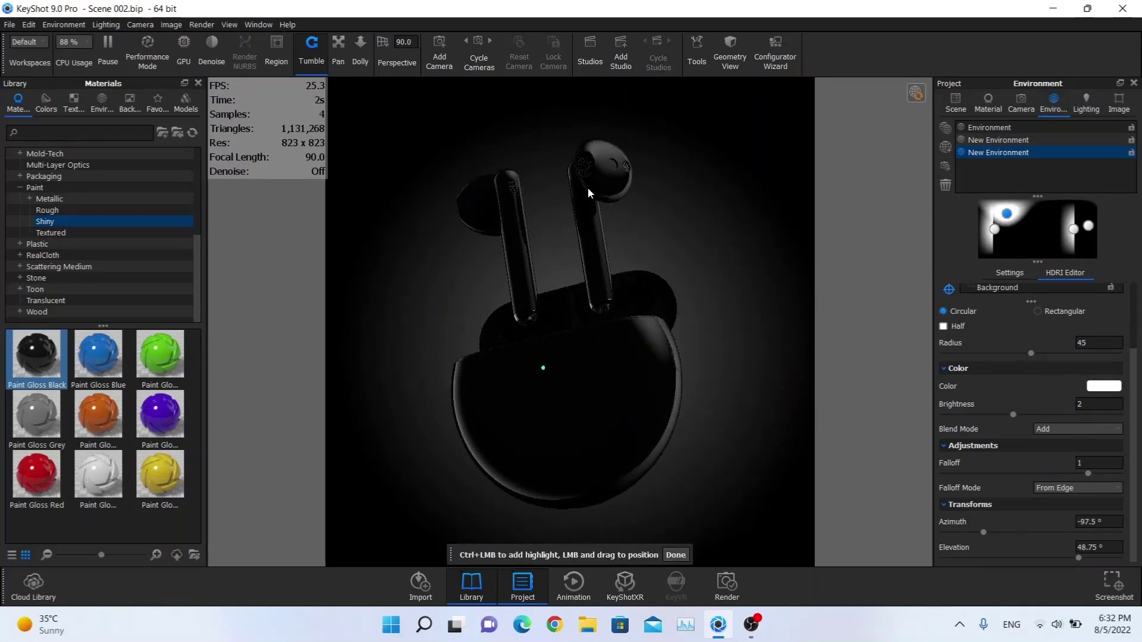
pyautogui.click(612, 159)
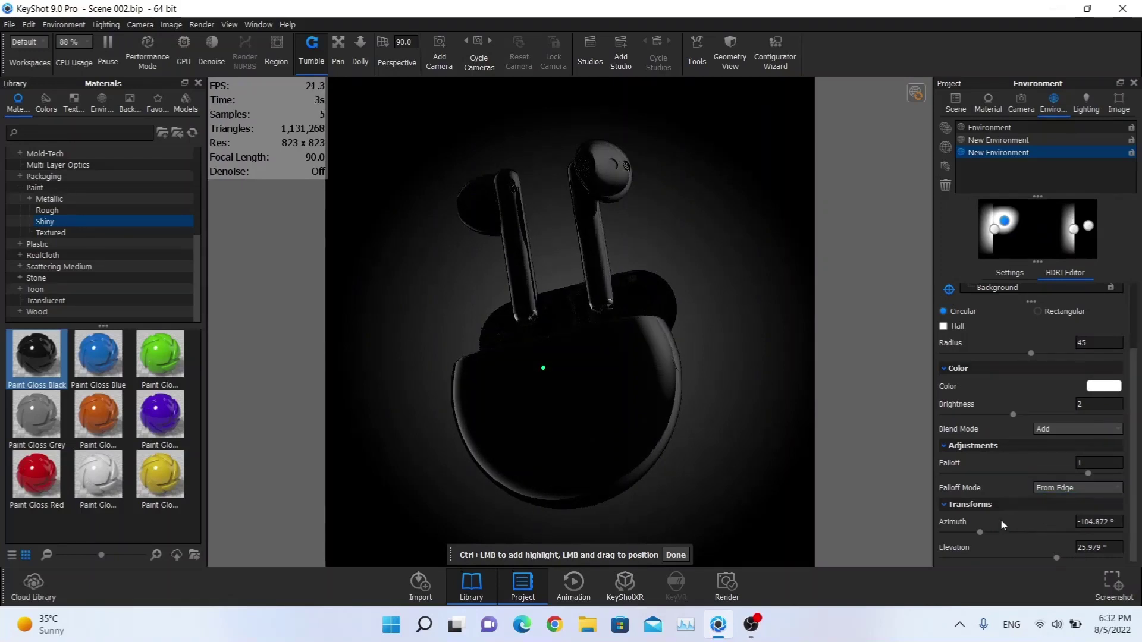
# Shift the circular pin to an azimuth of about -132.5° and an elevation of about 12.8°.
pyautogui.moveTo(981, 530); pyautogui.dragTo(968, 530)
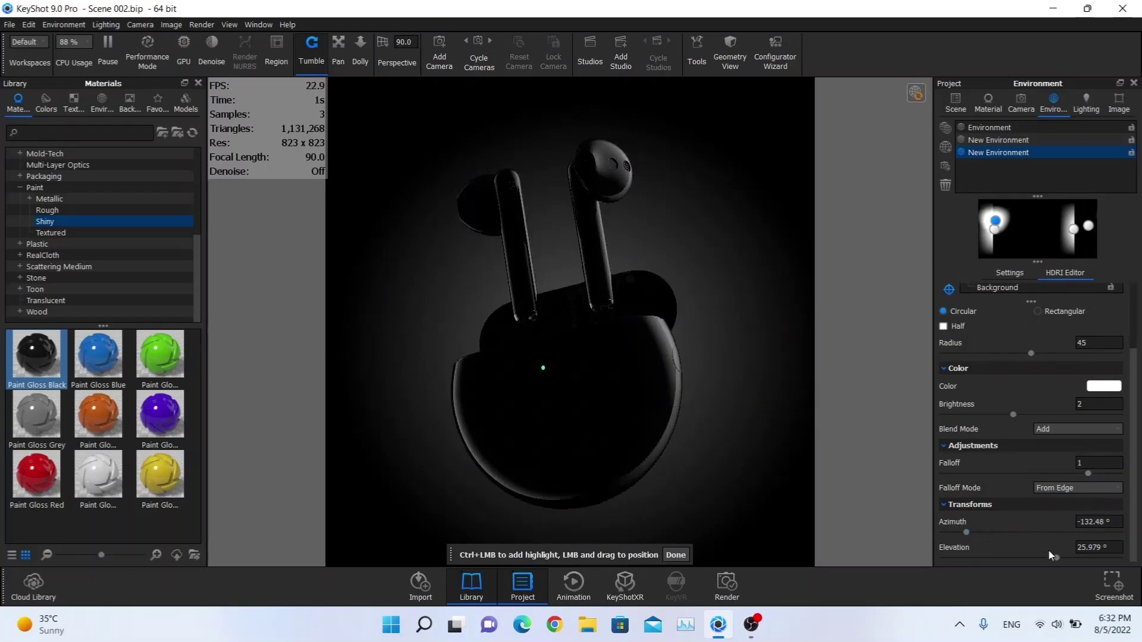
pyautogui.moveTo(1060, 558); pyautogui.dragTo(1052, 558)
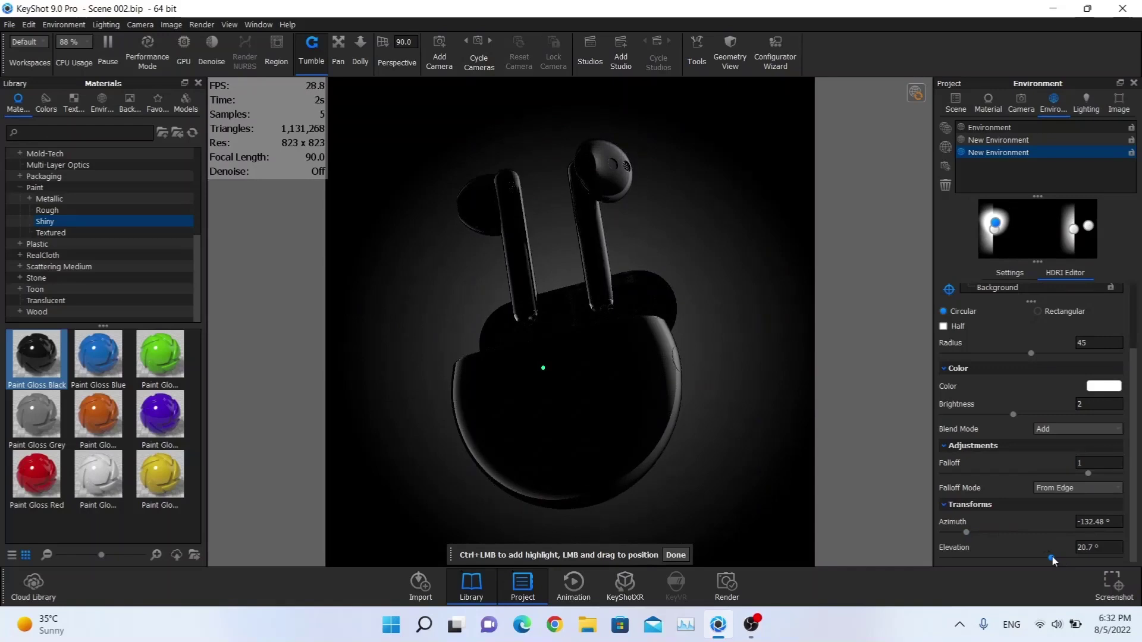
pyautogui.moveTo(1052, 560); pyautogui.dragTo(1044, 557)
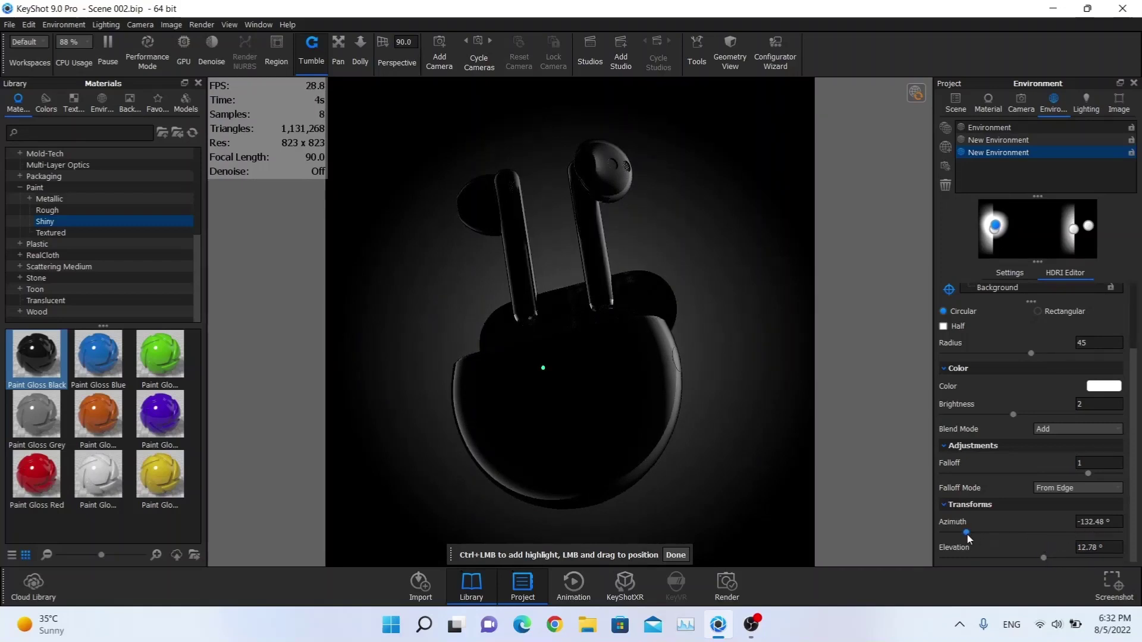
# Reduce the circular pin's brightness to 1 and move its azimuth to about -81.4°.
pyautogui.moveTo(967, 535); pyautogui.dragTo(968, 534)
pyautogui.write('1')
pyautogui.press('Return')
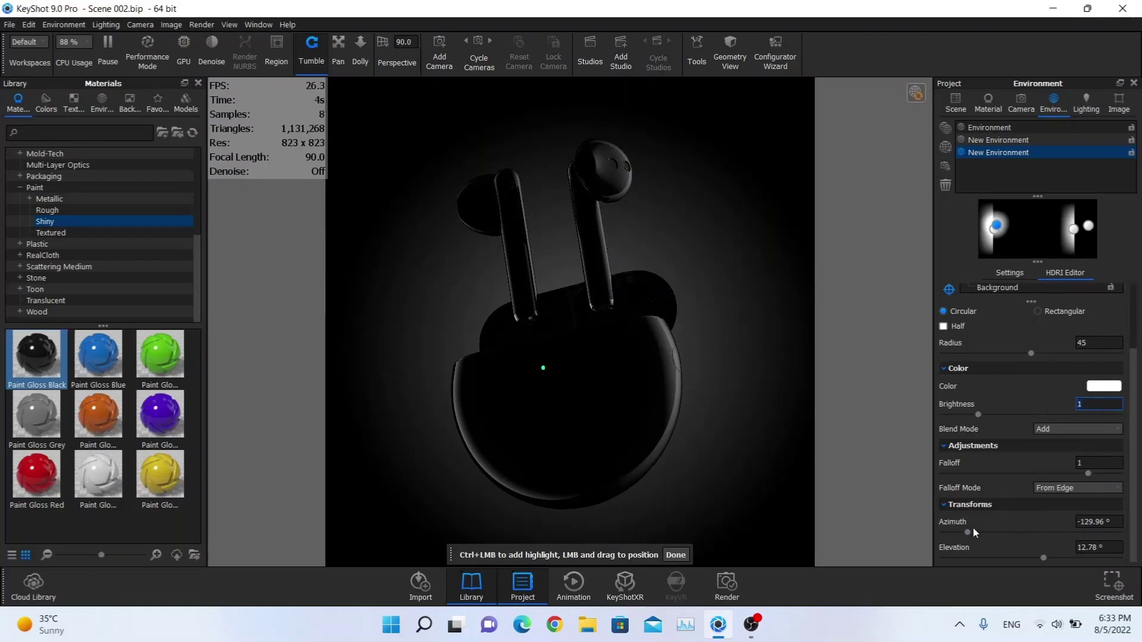
pyautogui.moveTo(967, 532); pyautogui.dragTo(990, 532)
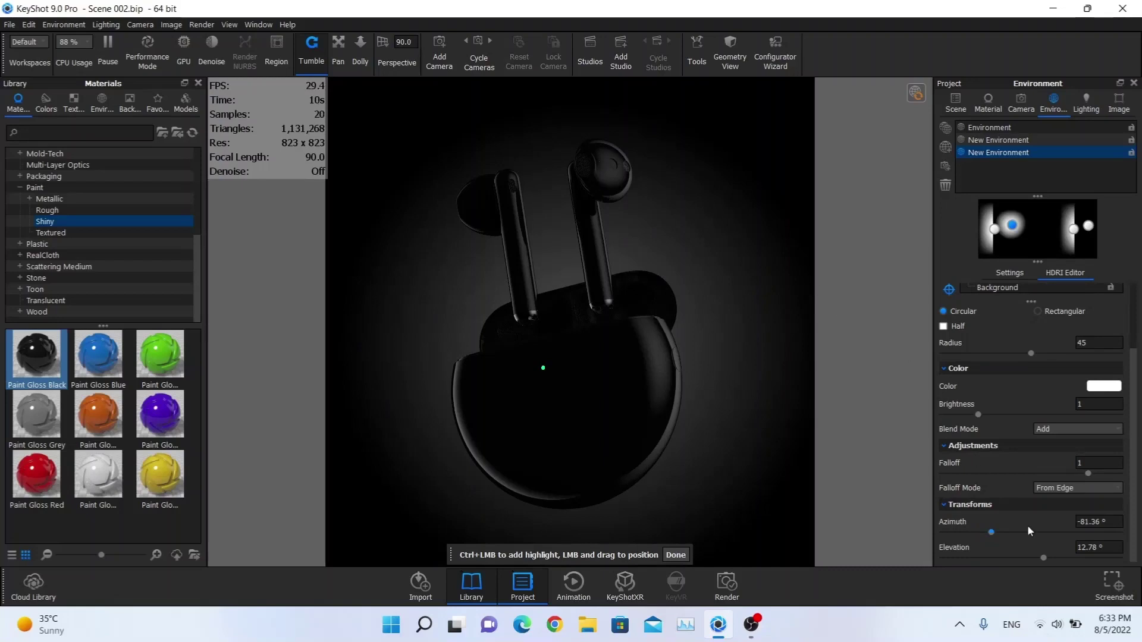
pyautogui.moveTo(1043, 557); pyautogui.dragTo(1047, 558)
# Duplicate the circular pin, place the copy at about 8.6° azimuth and 55.3° elevation, and set its brightness to 2.
pyautogui.rightClick(1015, 231)
pyautogui.click(1032, 250)
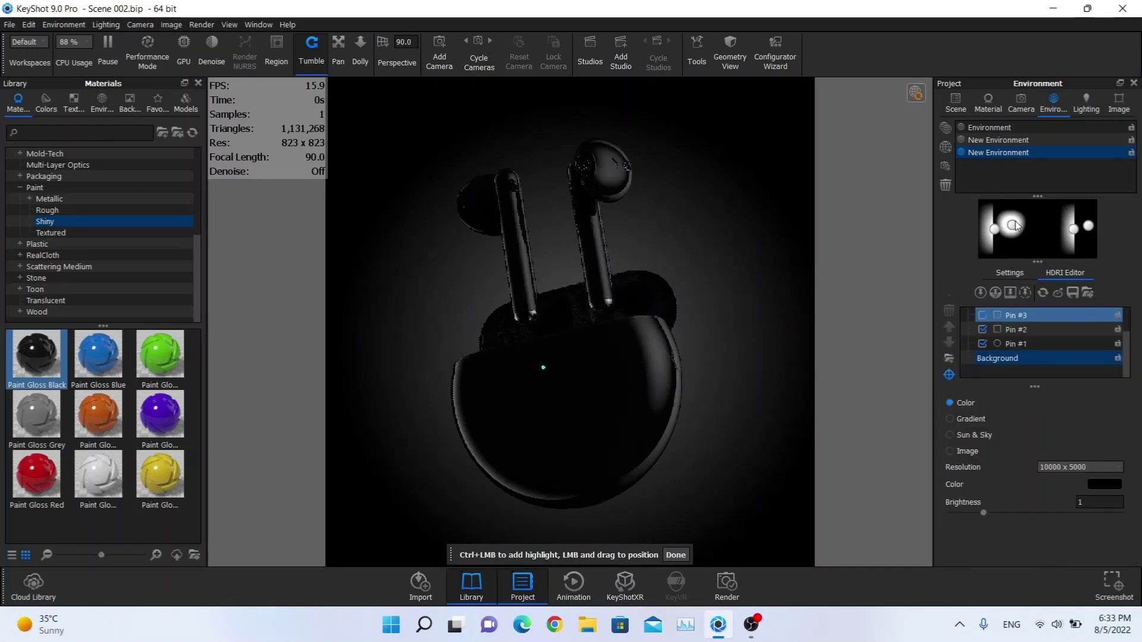
pyautogui.keyDown('ctrl'); pyautogui.click(1017, 226); pyautogui.keyUp('ctrl')
pyautogui.keyDown('ctrl'); pyautogui.click(1041, 213); pyautogui.keyUp('ctrl')
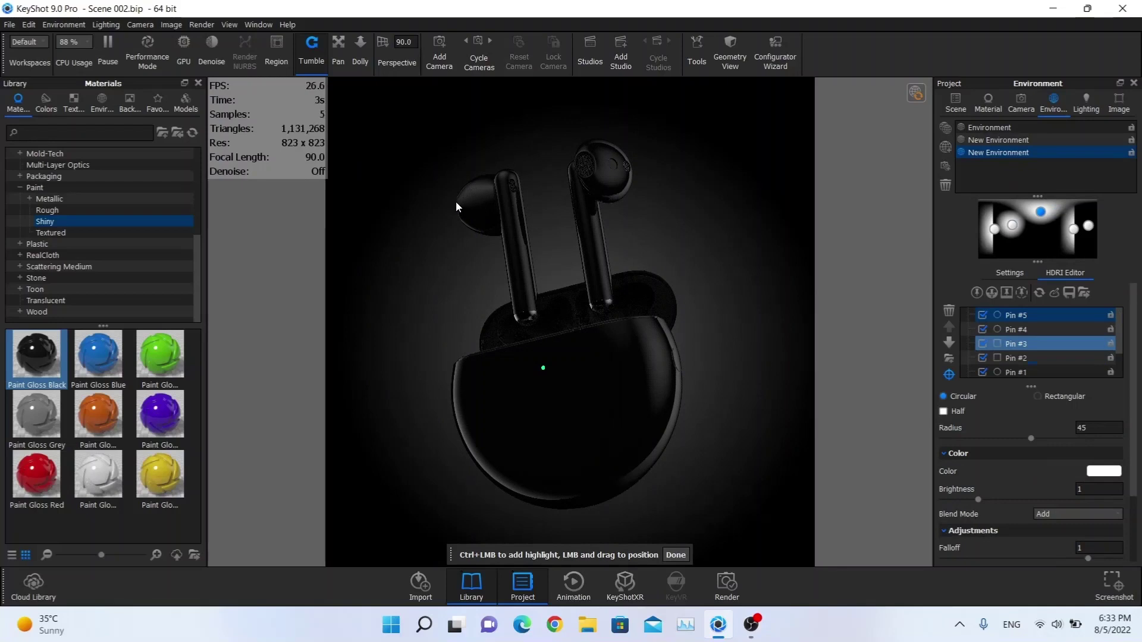
pyautogui.doubleClick(1094, 486)
pyautogui.write('2')
pyautogui.press('Return')
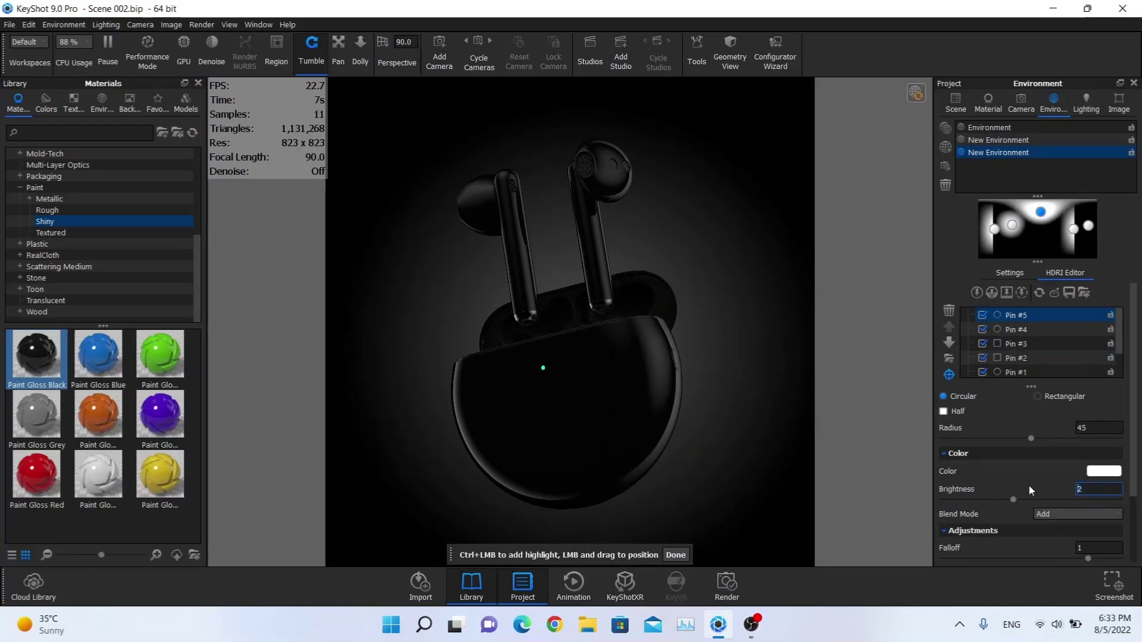
# Fine-tune the copied circular pin to an azimuth of about 14.8° and an elevation of about 52.4°.
pyautogui.scroll(-1, 1069, 412)
pyautogui.scroll(-1, 1064, 434)
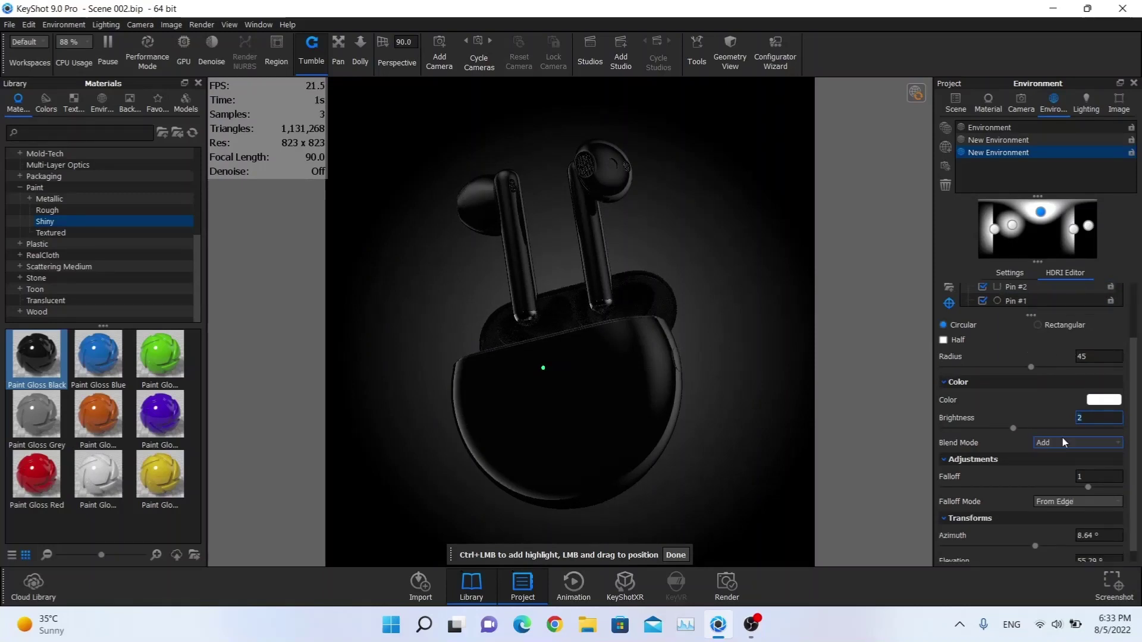
pyautogui.scroll(2, 1063, 438)
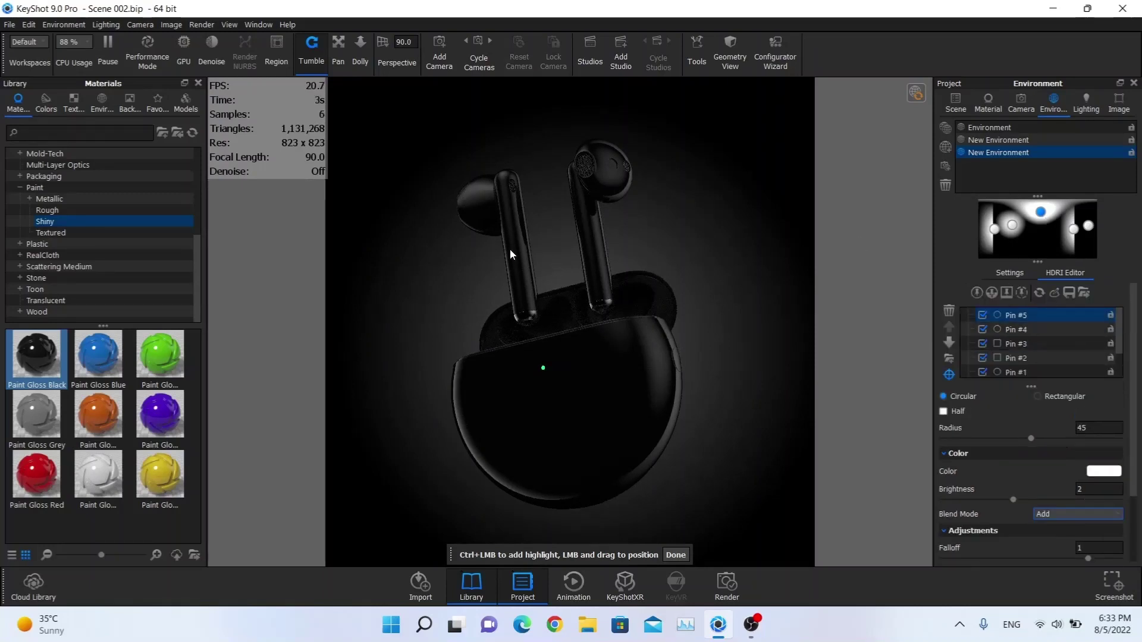
pyautogui.scroll(-3, 1091, 529)
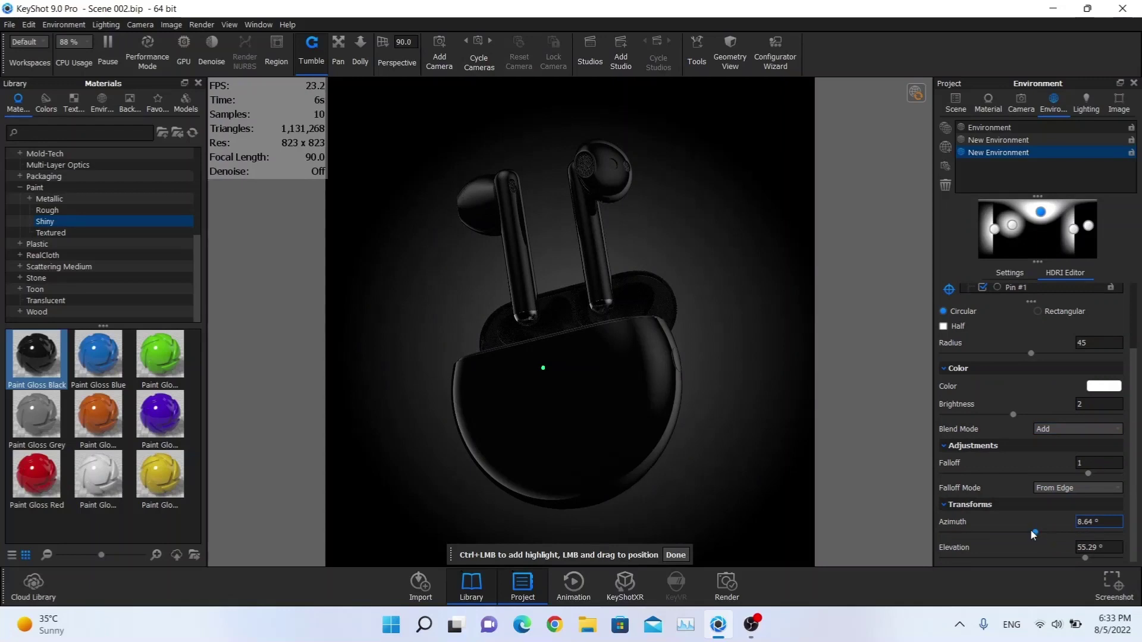
pyautogui.moveTo(1037, 530); pyautogui.dragTo(1064, 553)
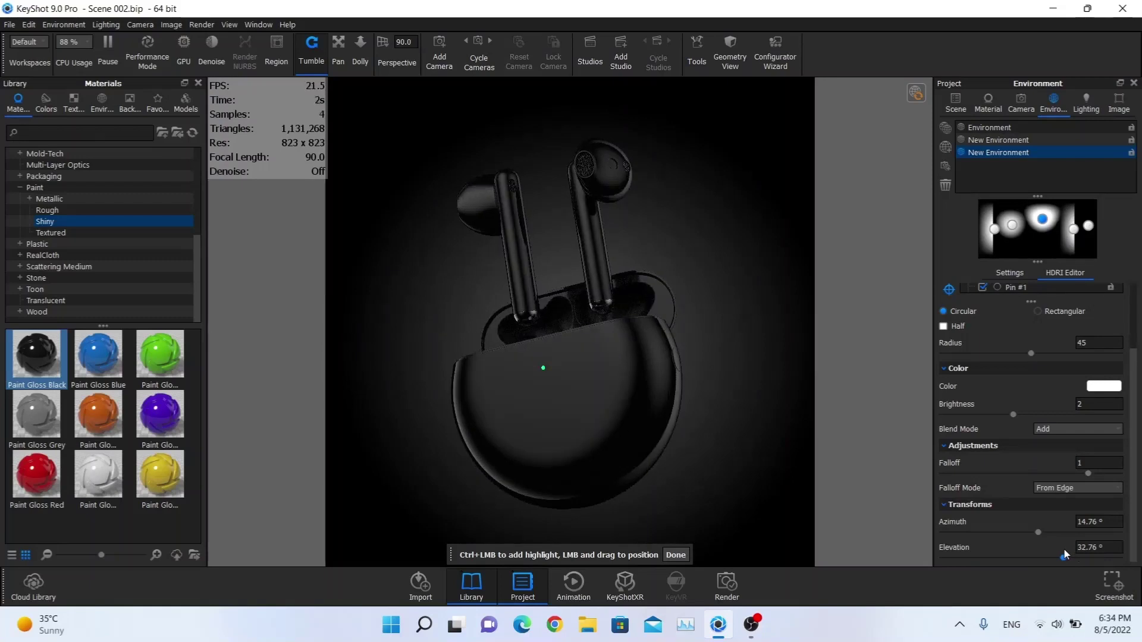
pyautogui.moveTo(1064, 554); pyautogui.dragTo(1083, 553)
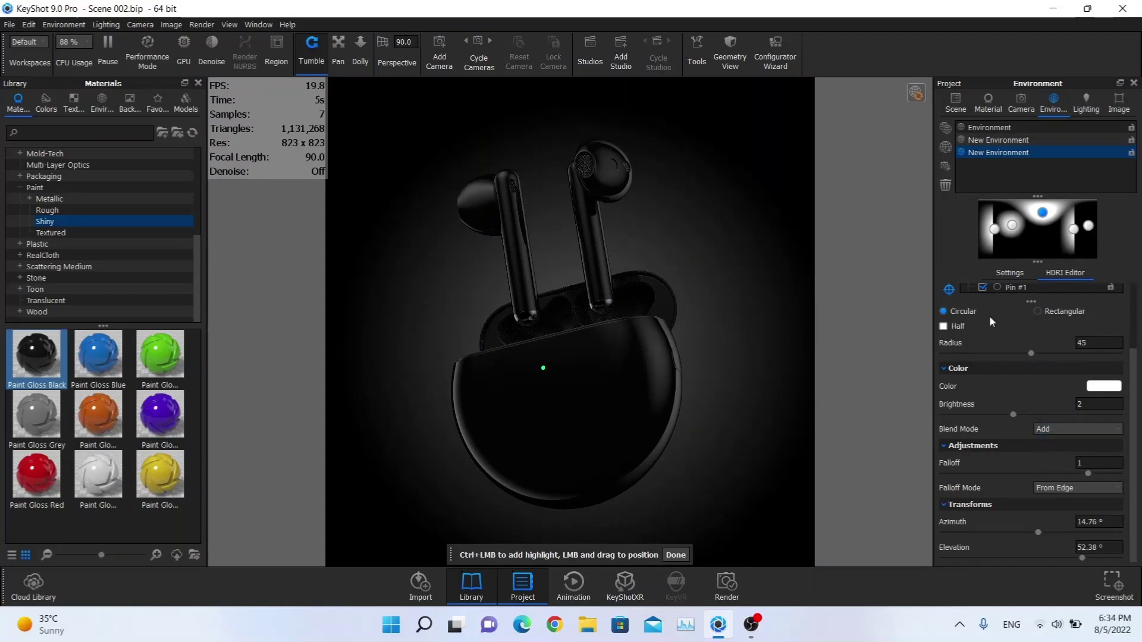
# Set the copied circular pin's elevation to 44° and finish highlight placement.
pyautogui.scroll(3, 1023, 284)
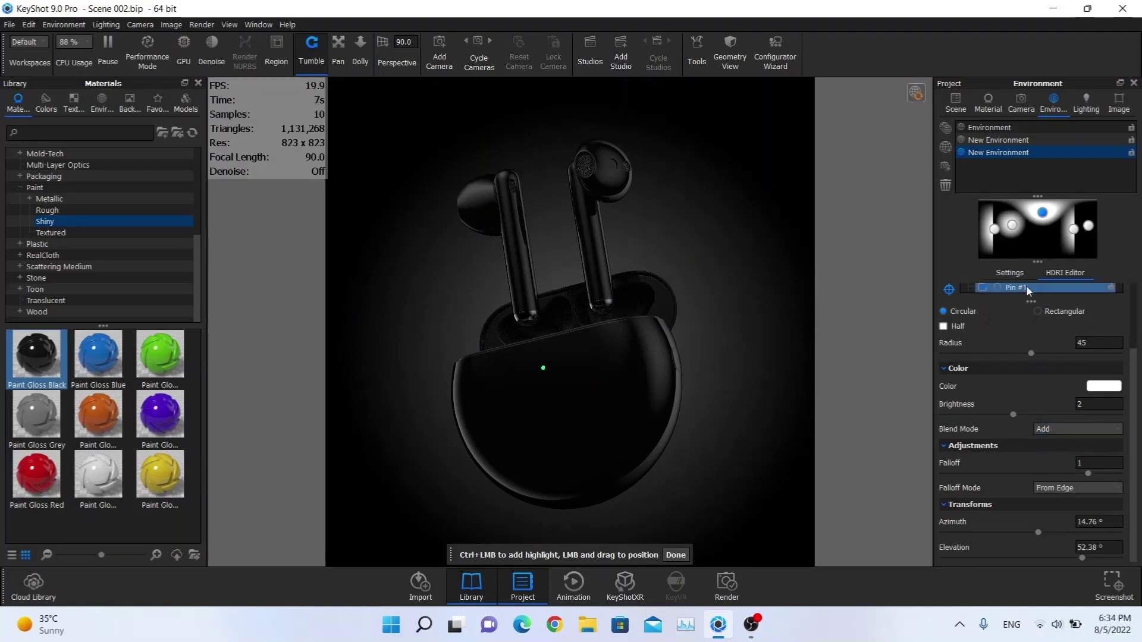
pyautogui.scroll(-3, 1025, 369)
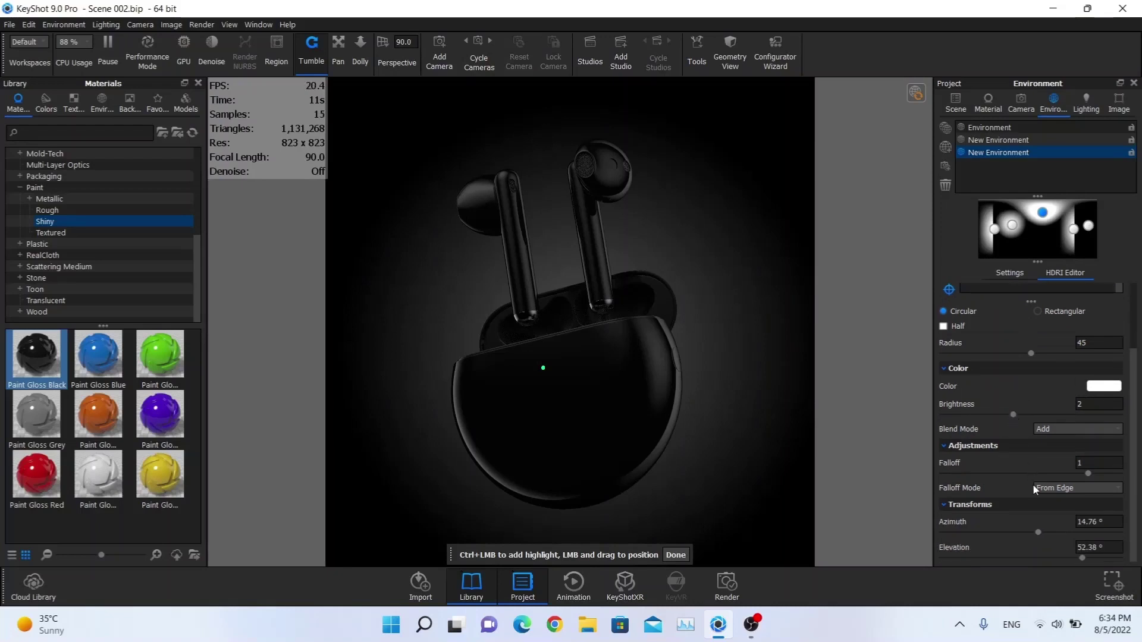
pyautogui.moveTo(1081, 558); pyautogui.dragTo(1073, 559)
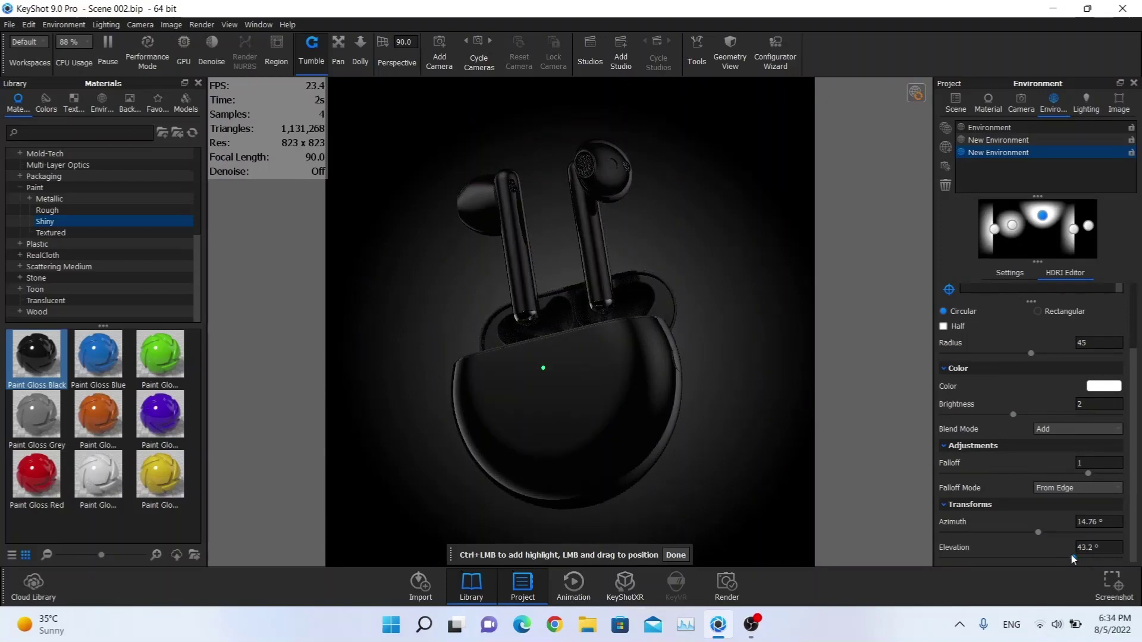
pyautogui.click(1098, 547)
pyautogui.write('44')
pyautogui.press('Return')
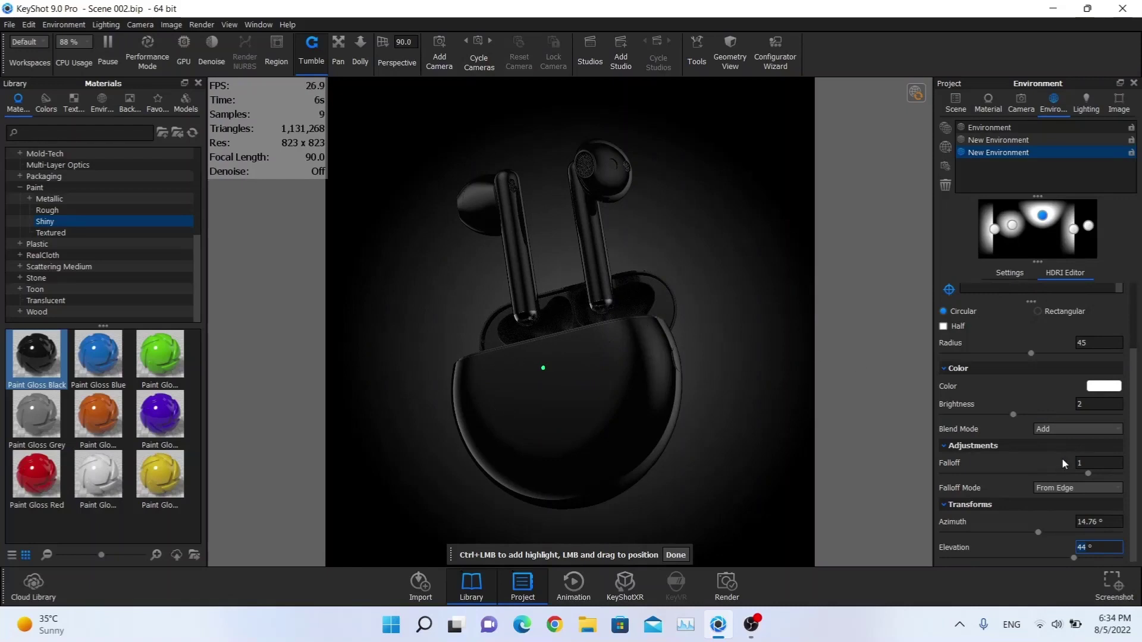
pyautogui.scroll(3, 1062, 458)
pyautogui.click(954, 128)
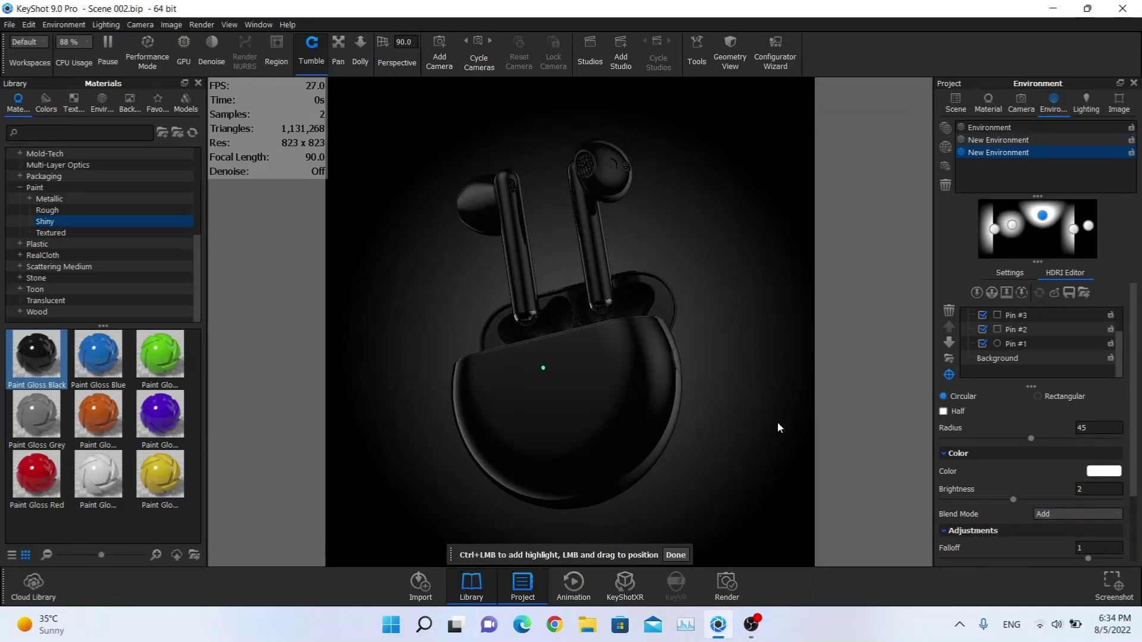
pyautogui.click(677, 555)
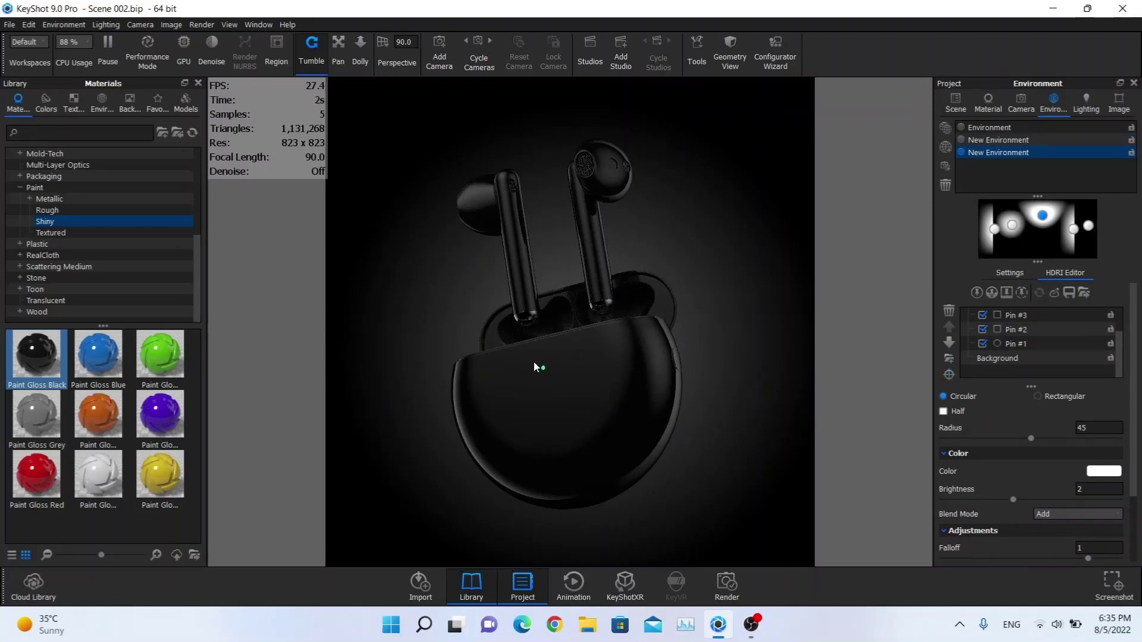
# Set the roughness of the case lid's Hard Shiny Plastic Black #2 material to 0.025.
pyautogui.doubleClick(660, 300)
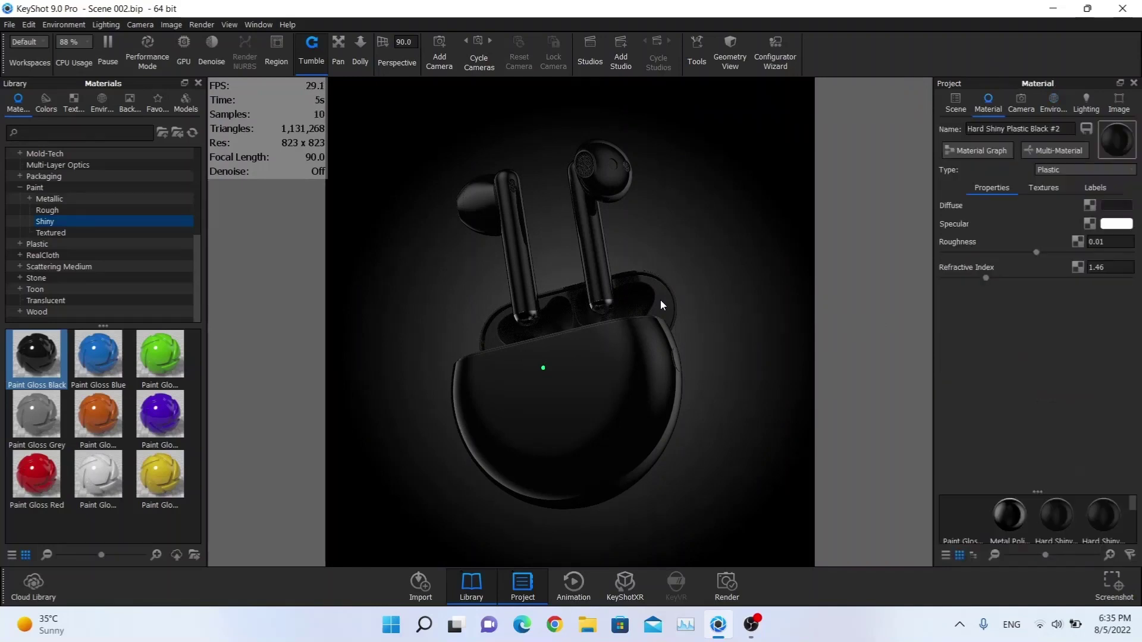
pyautogui.click(1101, 240)
pyautogui.press('BackSpace')
pyautogui.write('25')
pyautogui.press('Return')
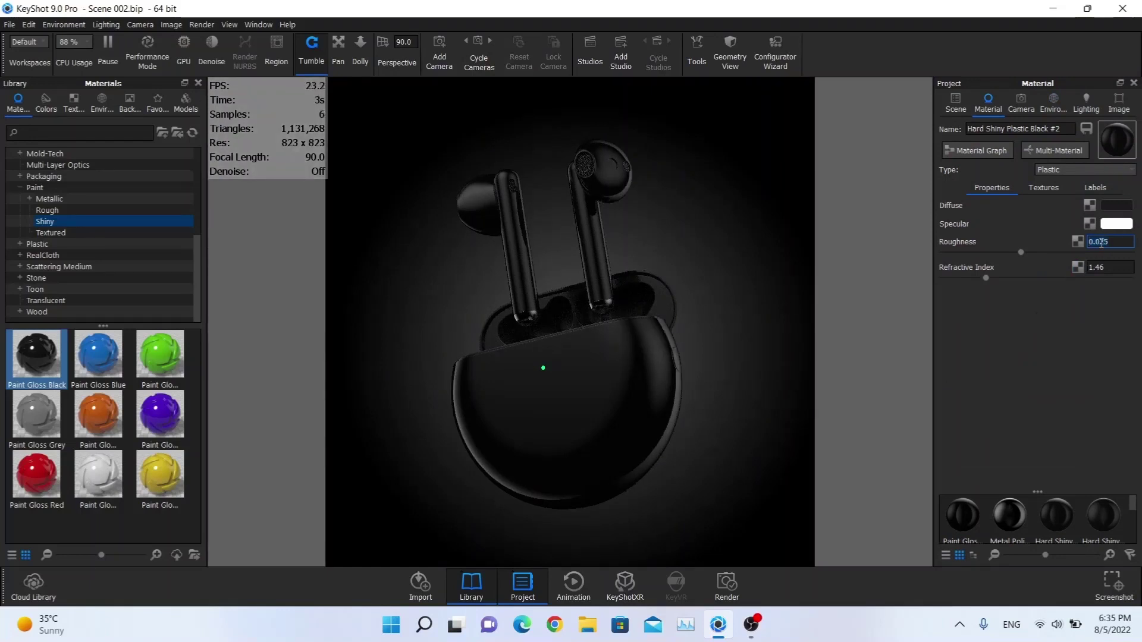
# Restore the case lid material's roughness to 0.01.
pyautogui.press('BackSpace')
pyautogui.press('BackSpace')
pyautogui.write('1')
pyautogui.press('Return')
# Set the environment's overall brightness to 1.5 and adjust its contrast.
pyautogui.click(1053, 102)
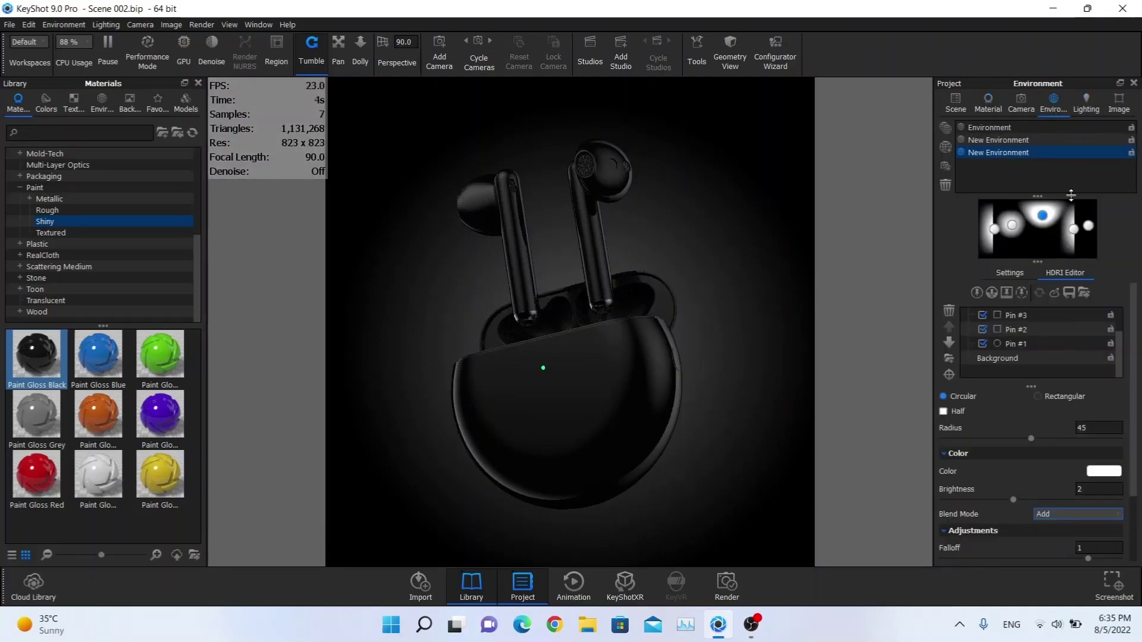
pyautogui.click(1009, 273)
pyautogui.click(1082, 326)
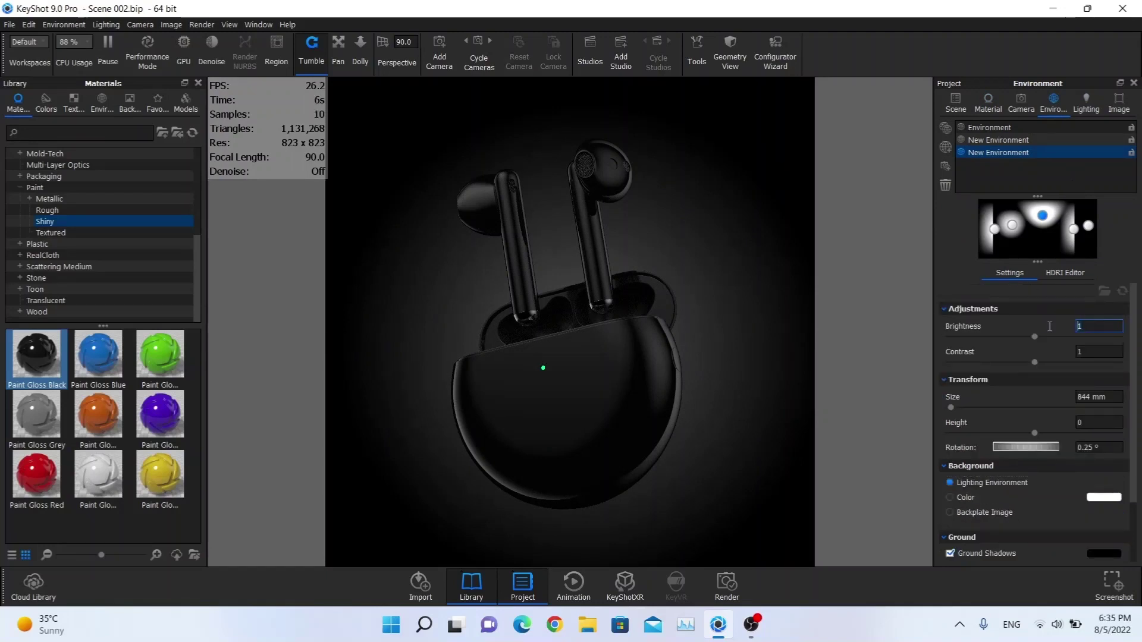
pyautogui.write('.5')
pyautogui.press('Tab')
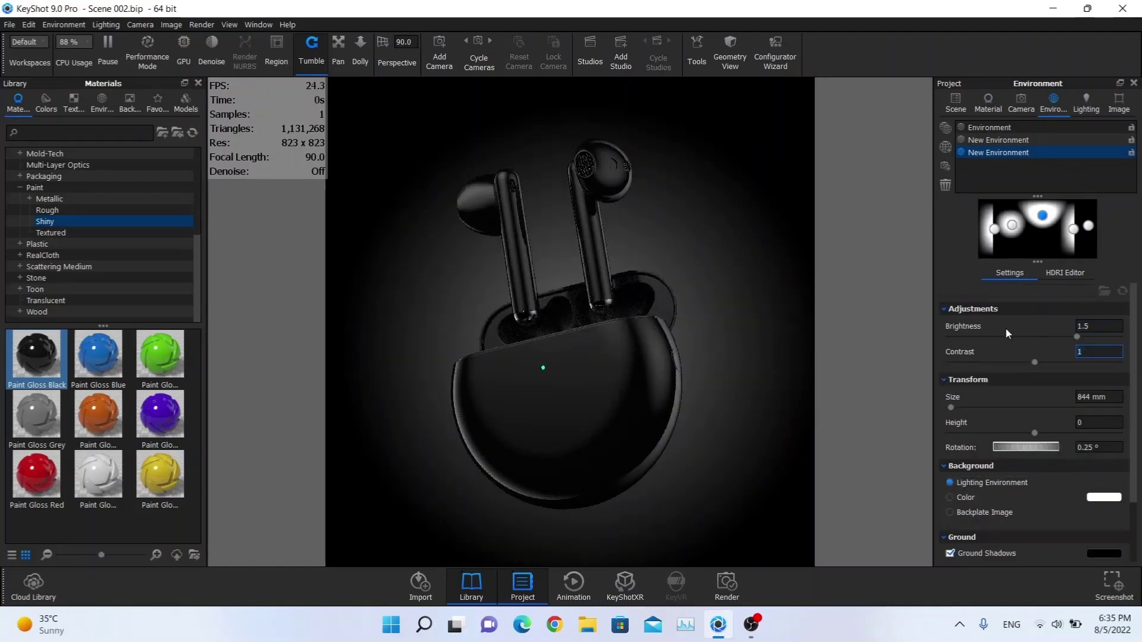
pyautogui.write('.5')
pyautogui.press('Return')
# Set the brightness of the radius-15 circular backlight pin, Pin #1, to 2.
pyautogui.click(1069, 274)
pyautogui.click(1039, 273)
pyautogui.click(1054, 274)
pyautogui.click(1089, 226)
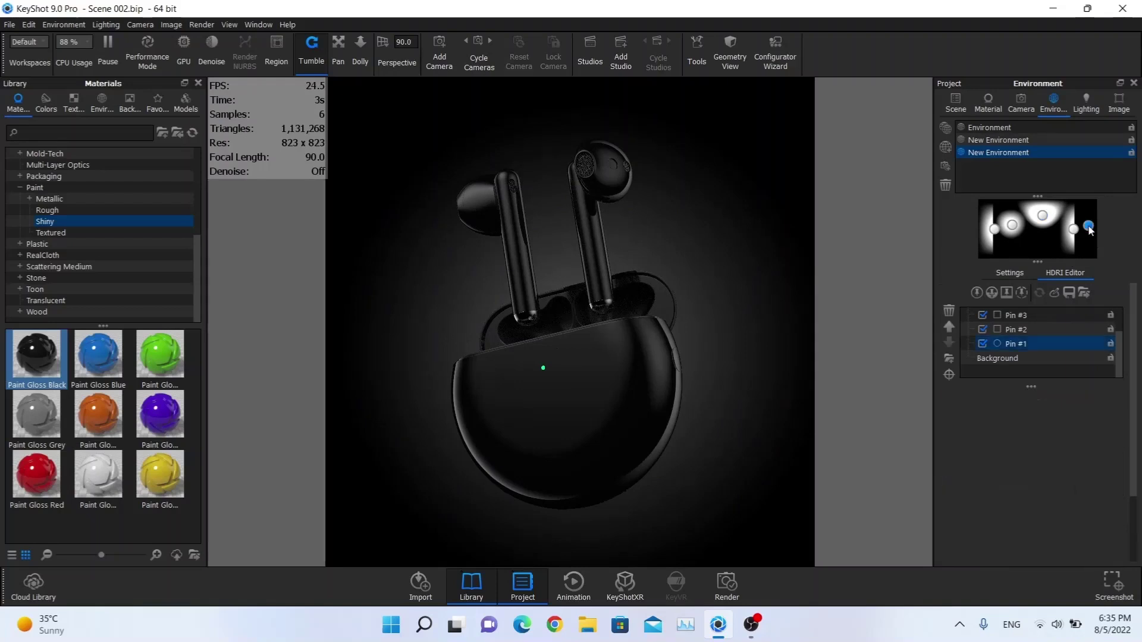
pyautogui.scroll(-5, 1057, 456)
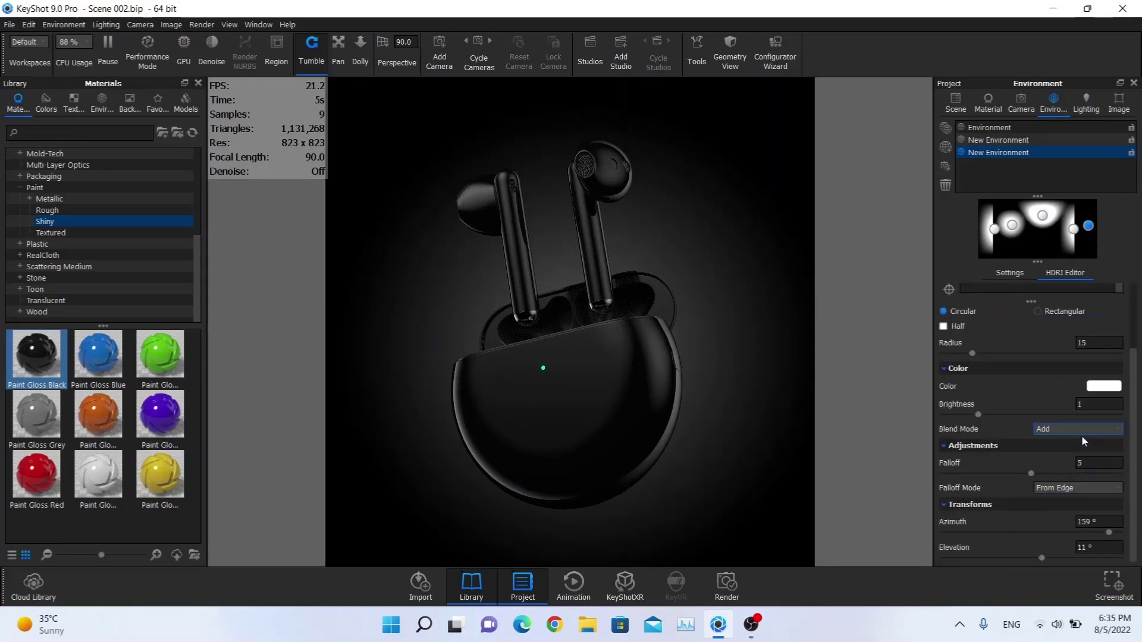
pyautogui.doubleClick(1087, 403)
pyautogui.write('2')
pyautogui.press('Return')
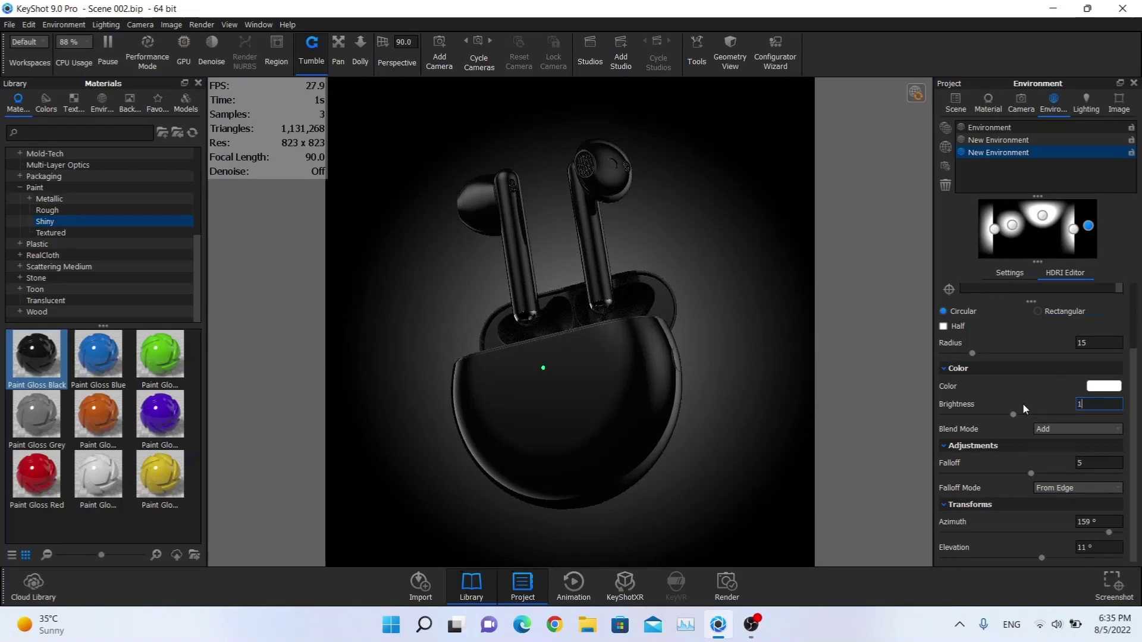
# Set the circular backlight pin's brightness to 1 and its falloff to 6.
pyautogui.write('1')
pyautogui.press('Return')
pyautogui.press('Up')
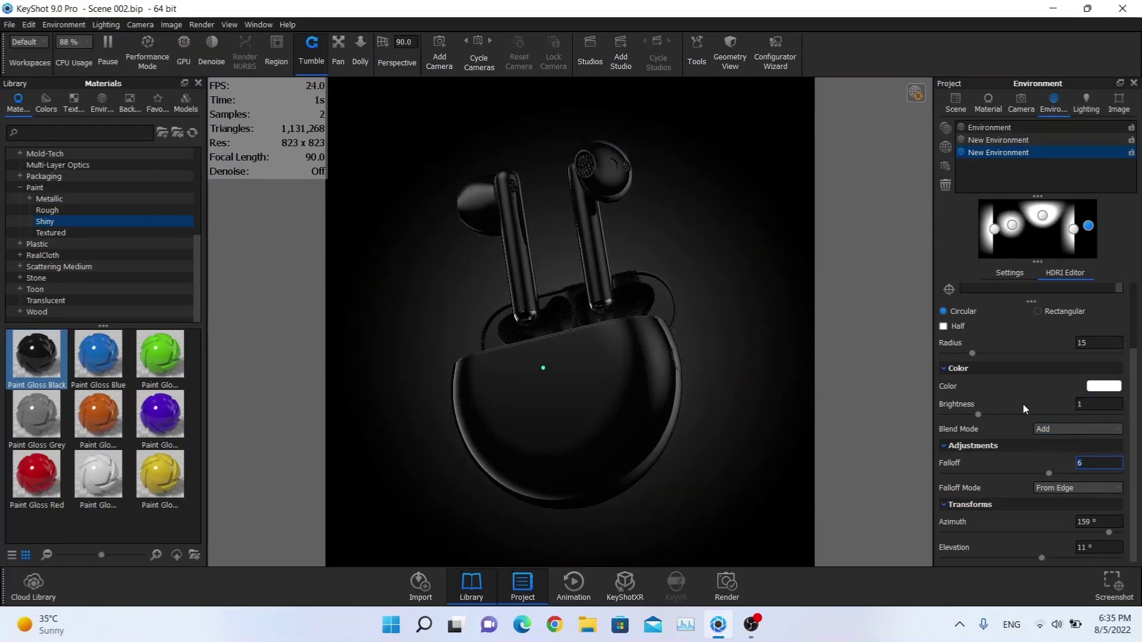
# Enlarge the circular backlight pin, trying a radius of 20 before settling on 18.
pyautogui.click(1091, 343)
pyautogui.write('20')
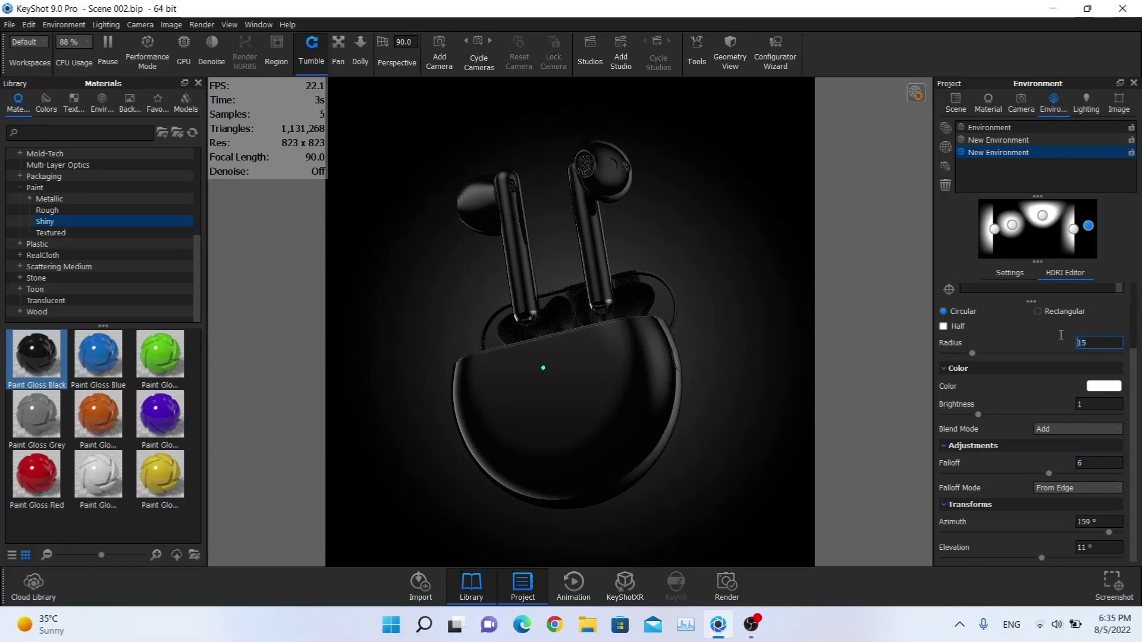
pyautogui.press('Return')
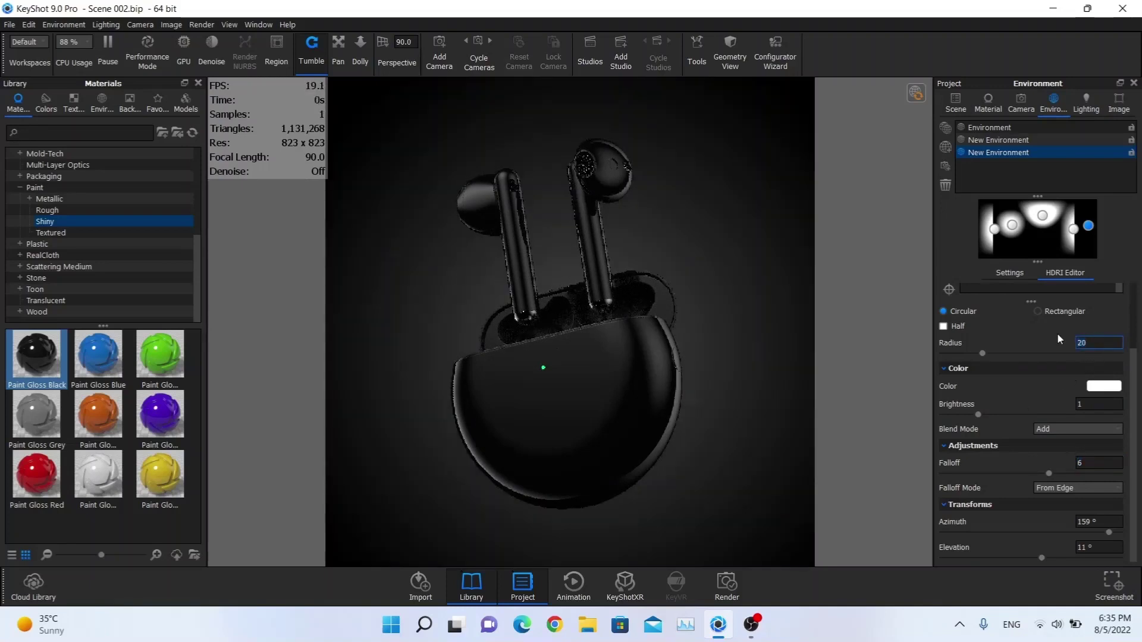
pyautogui.write('18')
pyautogui.press('Return')
# Add a new image style in Photographic mode and give it a Linear response curve.
pyautogui.click(1119, 105)
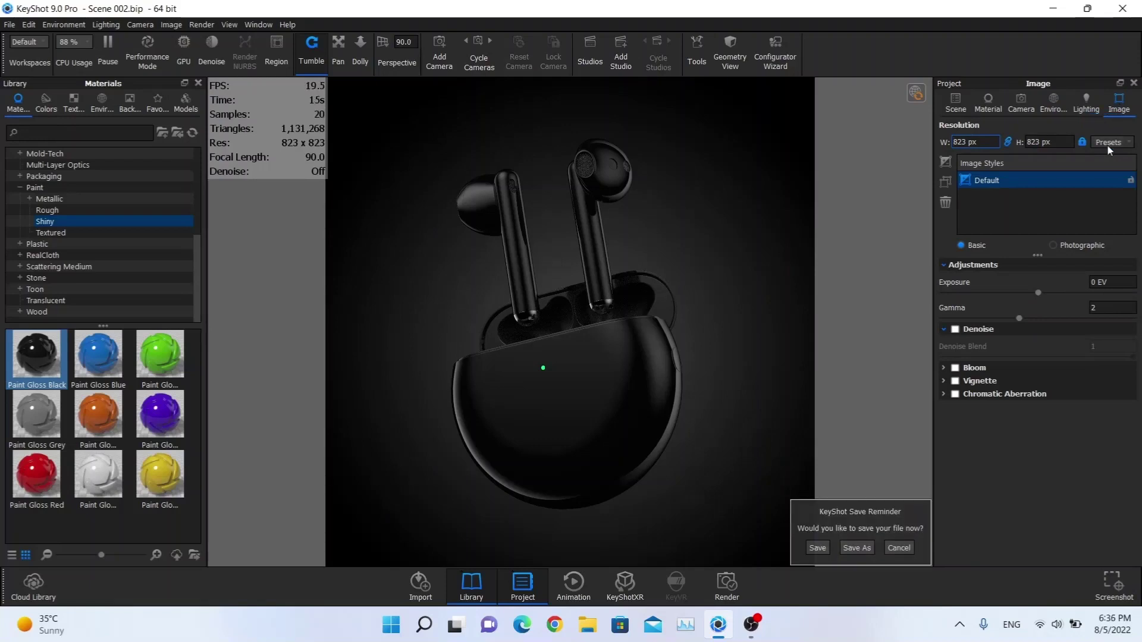
pyautogui.click(945, 164)
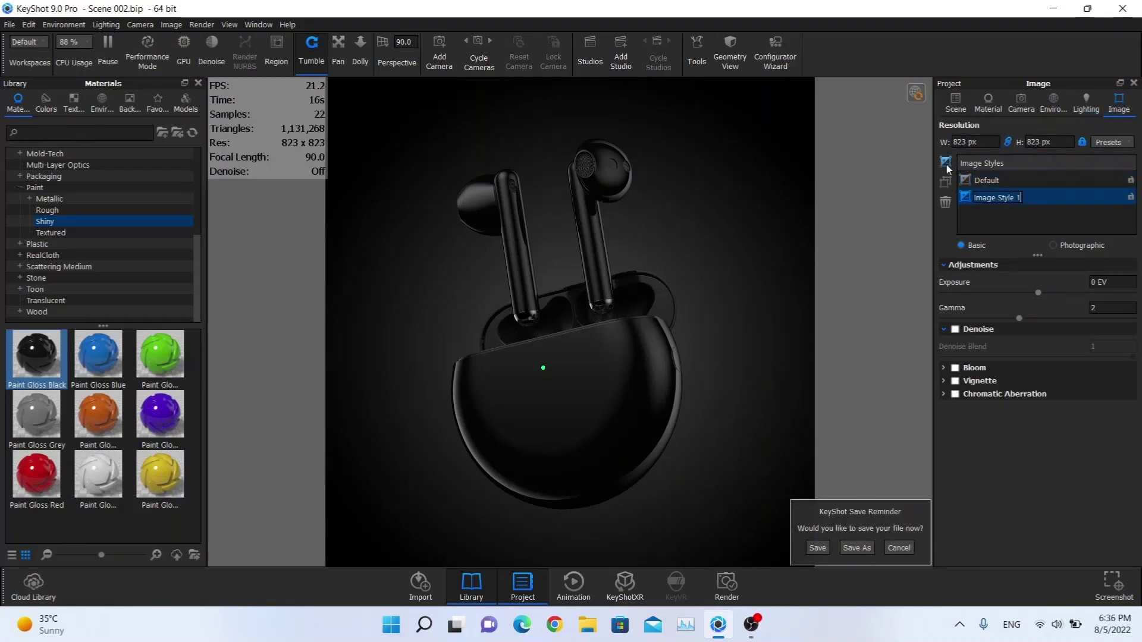
pyautogui.click(1078, 246)
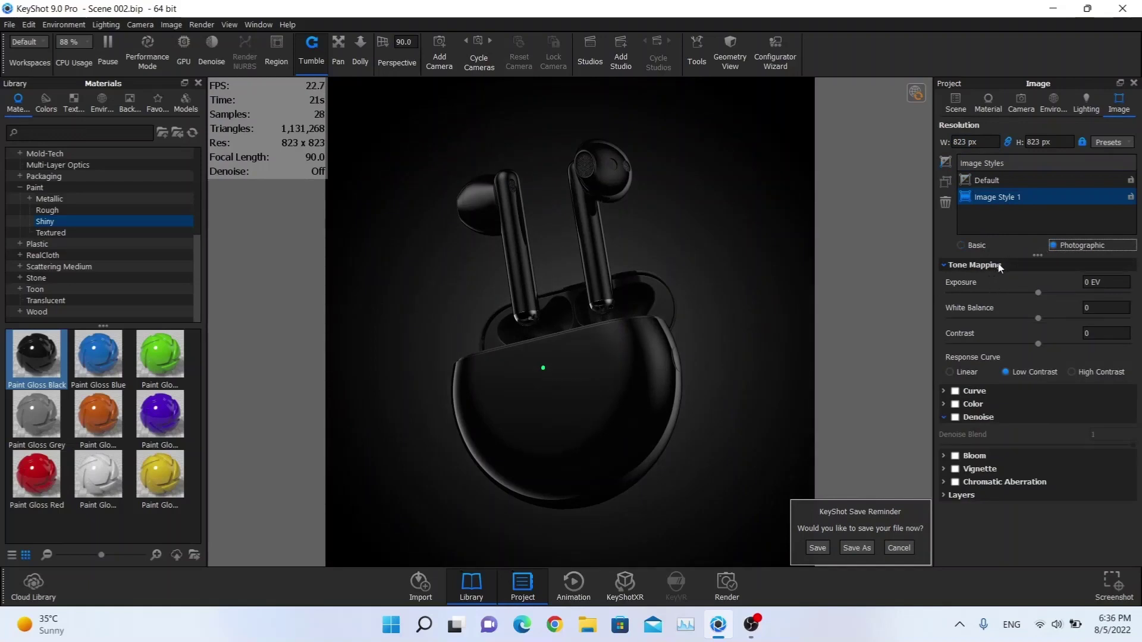
pyautogui.click(966, 373)
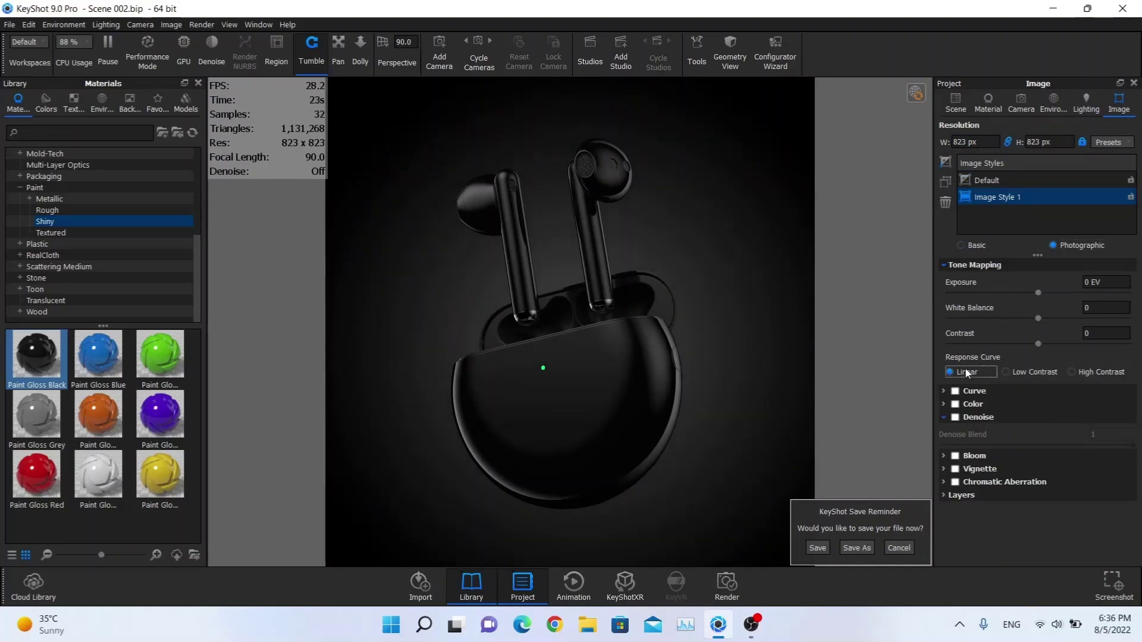
# Set the exposure of the new photographic image style to 0.5 EV.
pyautogui.click(1096, 282)
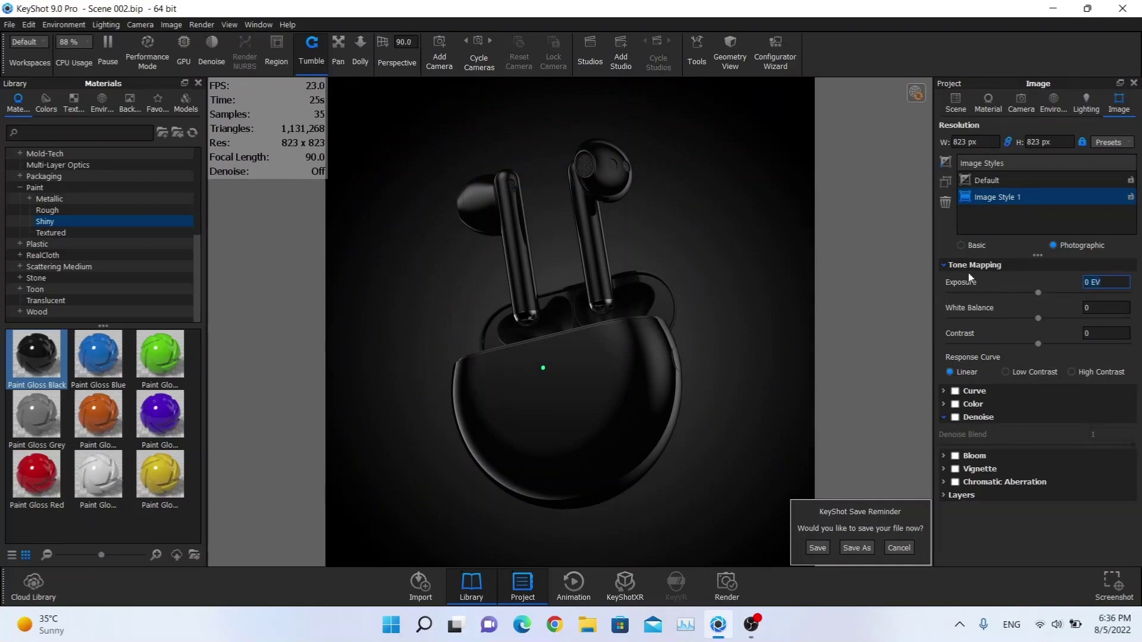
pyautogui.moveTo(1038, 296); pyautogui.dragTo(1093, 293)
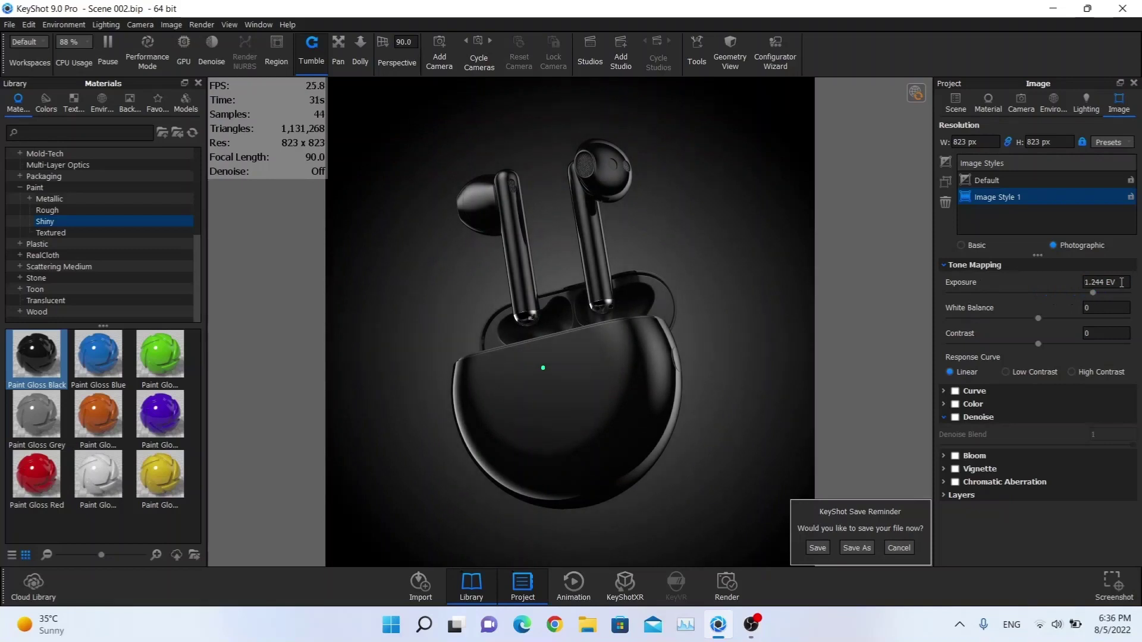
pyautogui.write('0.5')
pyautogui.press('Return')
# Set the image style's white balance to 0.03 and contrast to 0.25, and dismiss the save reminder.
pyautogui.moveTo(1037, 320); pyautogui.dragTo(1040, 320)
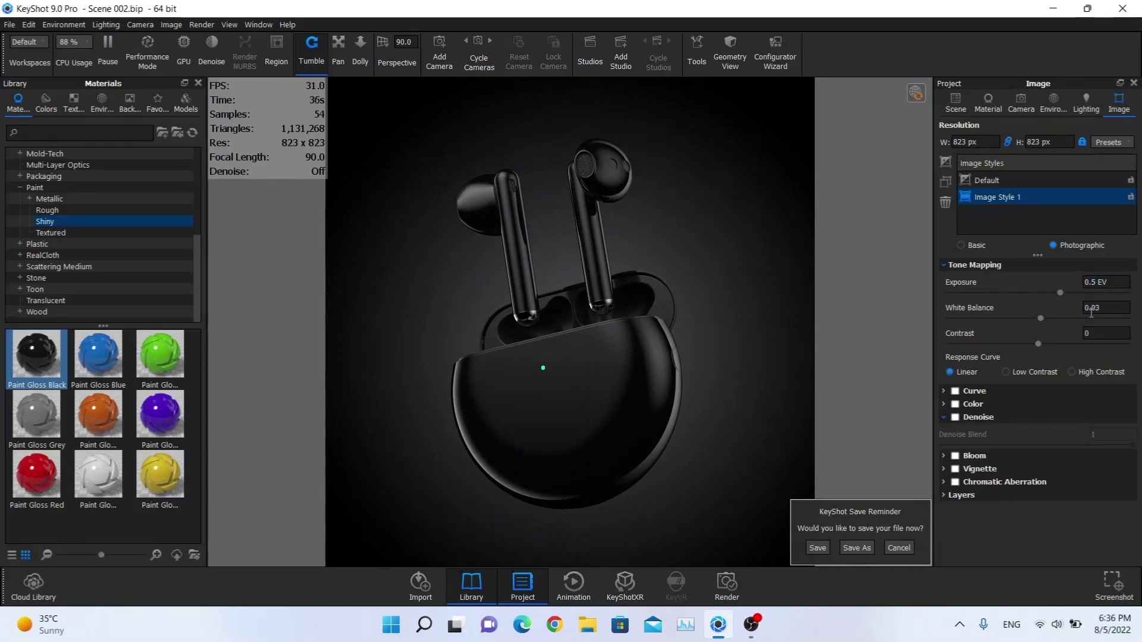
pyautogui.moveTo(1041, 343); pyautogui.dragTo(1060, 343)
pyautogui.moveTo(1062, 343); pyautogui.dragTo(1060, 343)
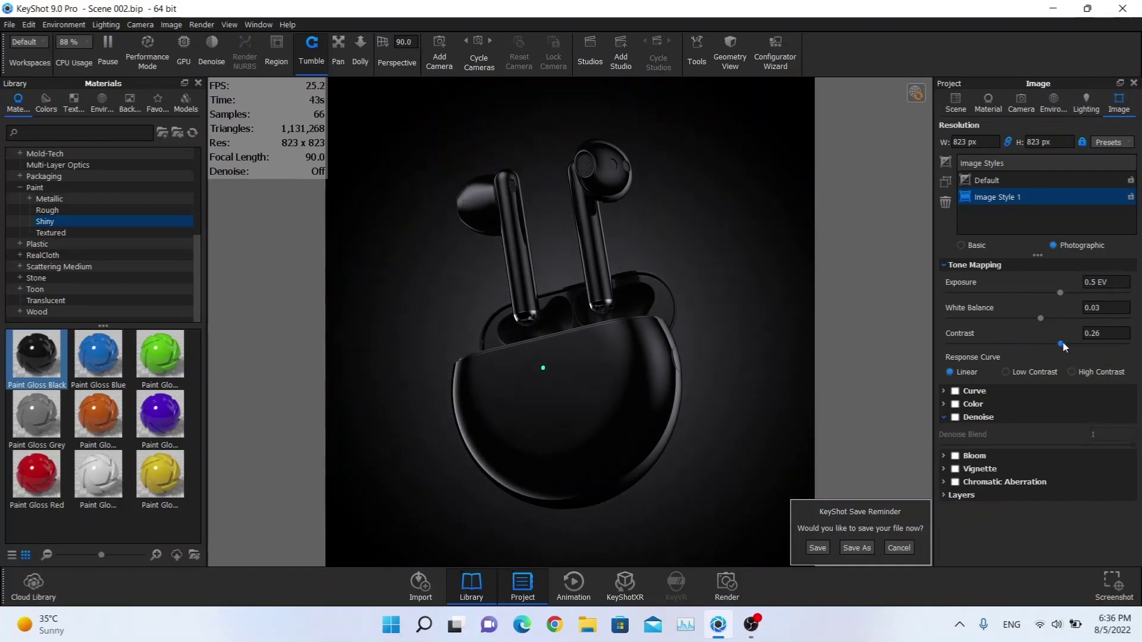
pyautogui.click(1129, 333)
pyautogui.click(896, 548)
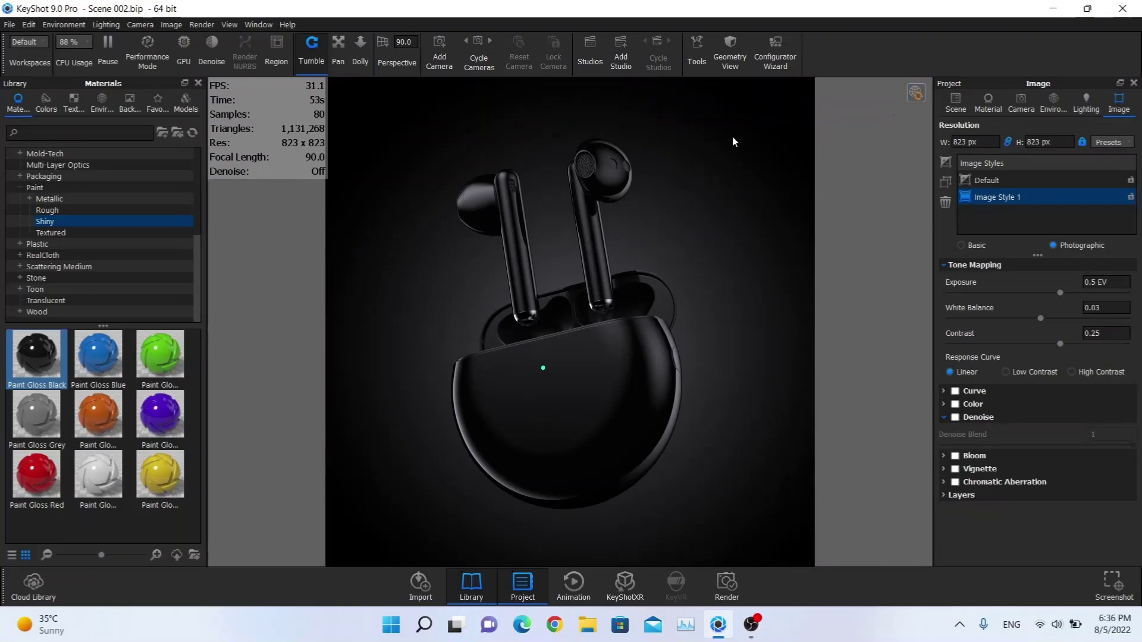
# Add a new camera that stores the current view of the earbuds and case.
pyautogui.moveTo(709, 128); pyautogui.dragTo(516, 228)
pyautogui.click(1020, 102)
pyautogui.click(949, 133)
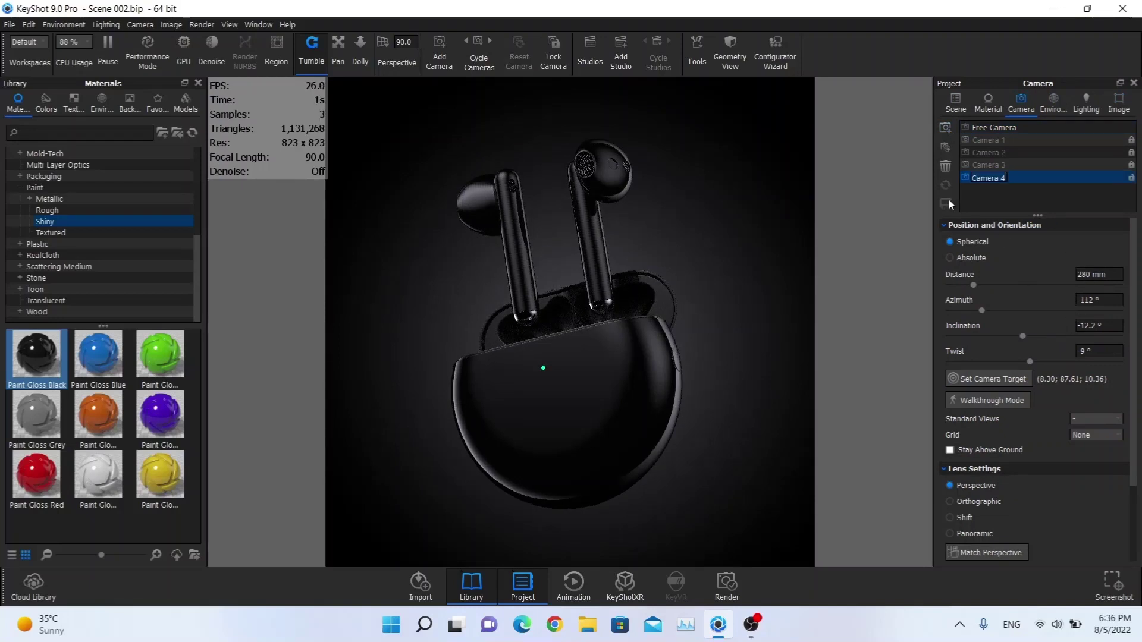
pyautogui.click(974, 288)
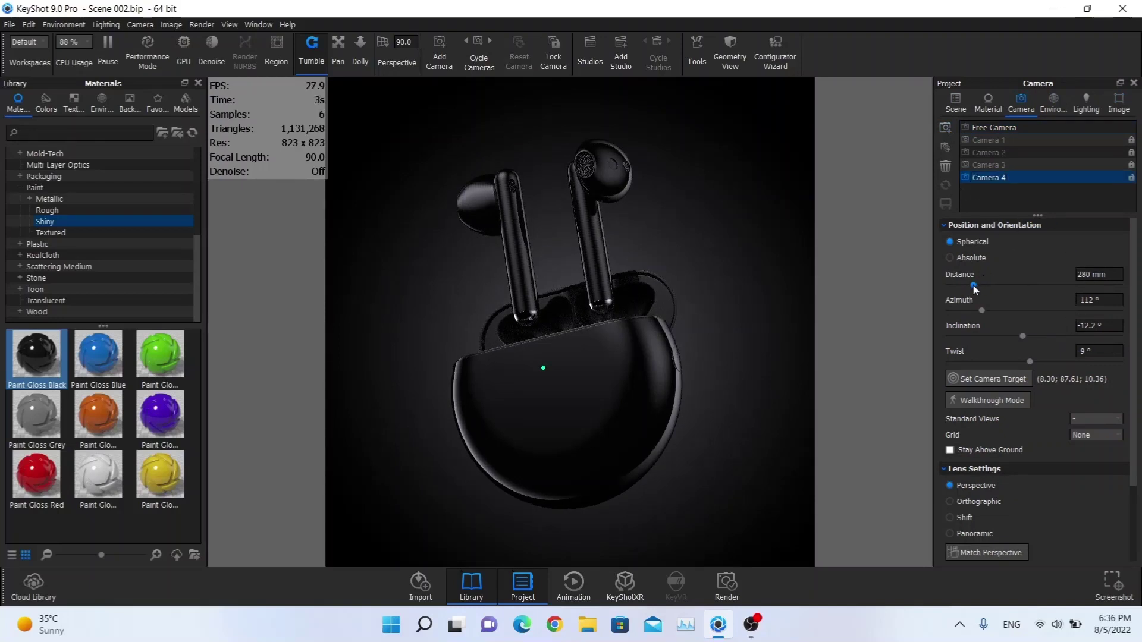
# Set the new camera's composition grid to Quarters, and save and lock the camera.
pyautogui.click(1087, 436)
pyautogui.click(1087, 474)
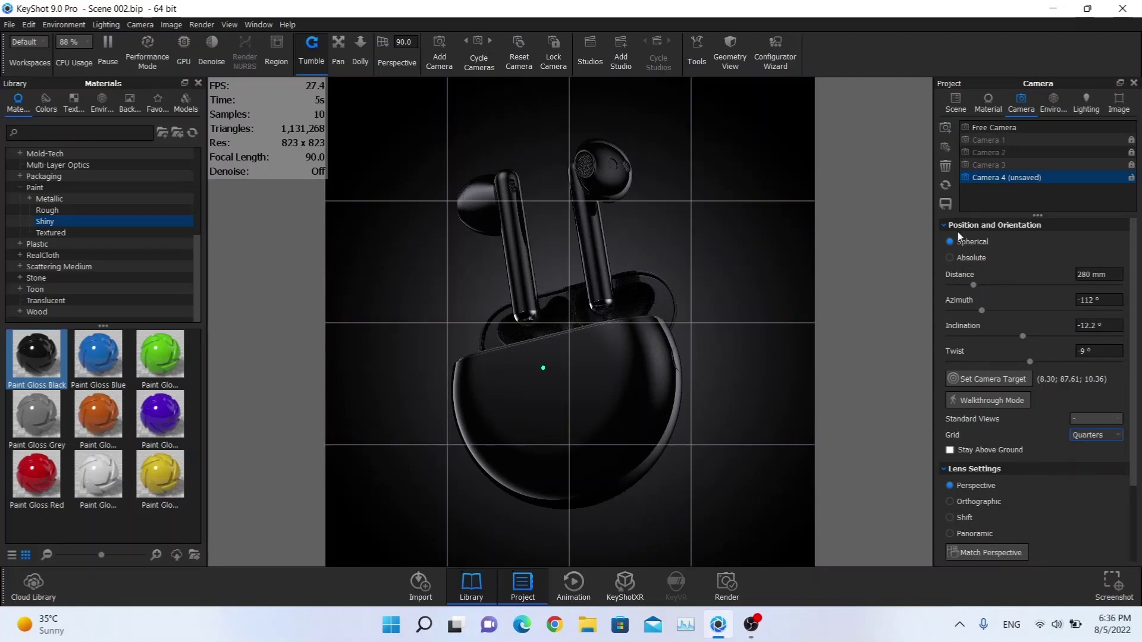
pyautogui.click(951, 205)
pyautogui.click(1131, 178)
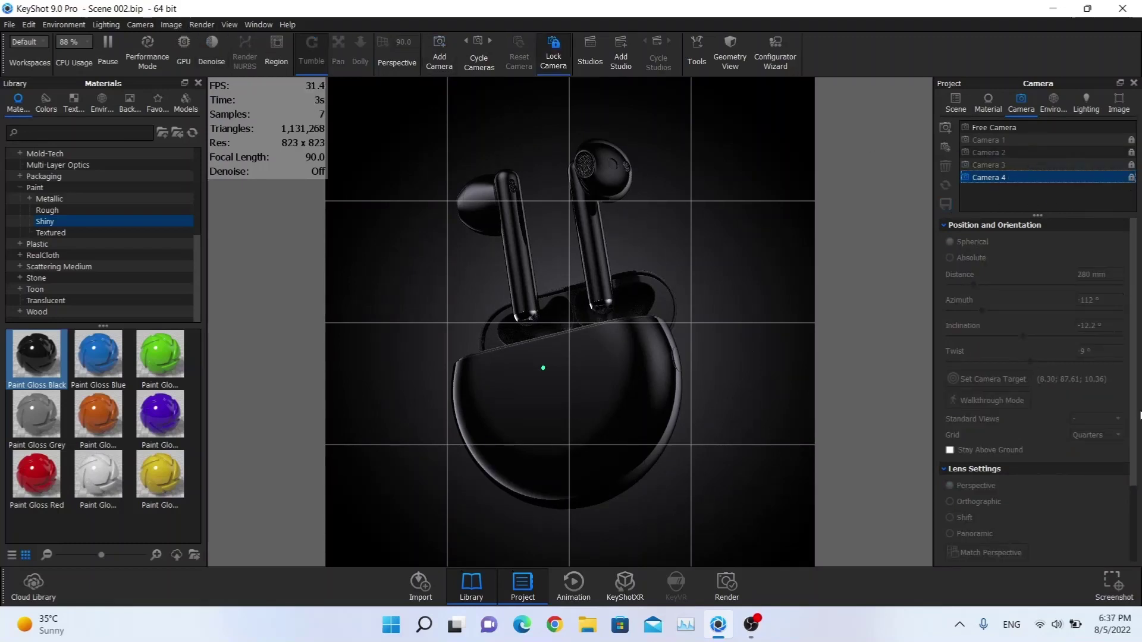
# Switch to the Free Camera and set its composition grid to None.
pyautogui.click(1015, 128)
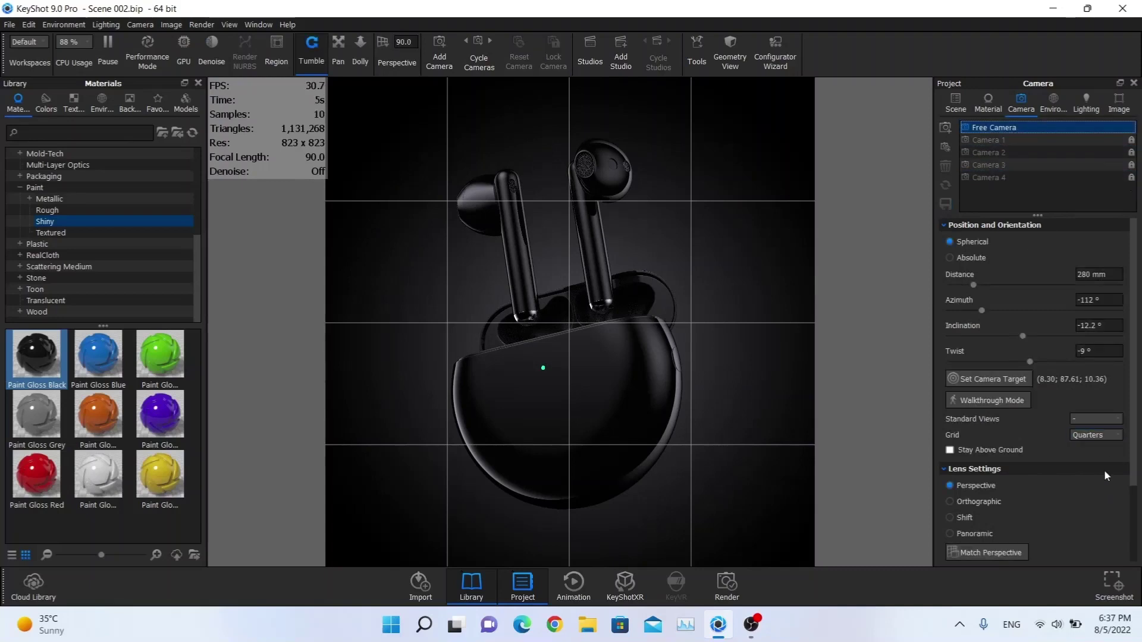
pyautogui.click(1096, 435)
pyautogui.click(1089, 448)
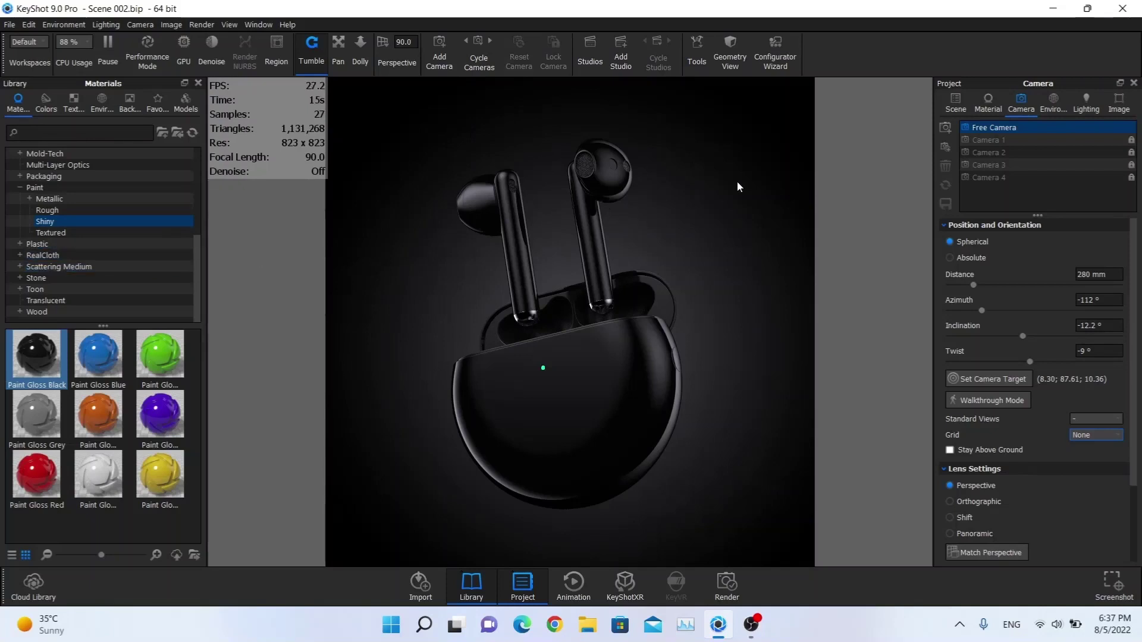
# Select the bodies of both earbuds and apply the Paint Gloss Red material to them.
pyautogui.click(959, 102)
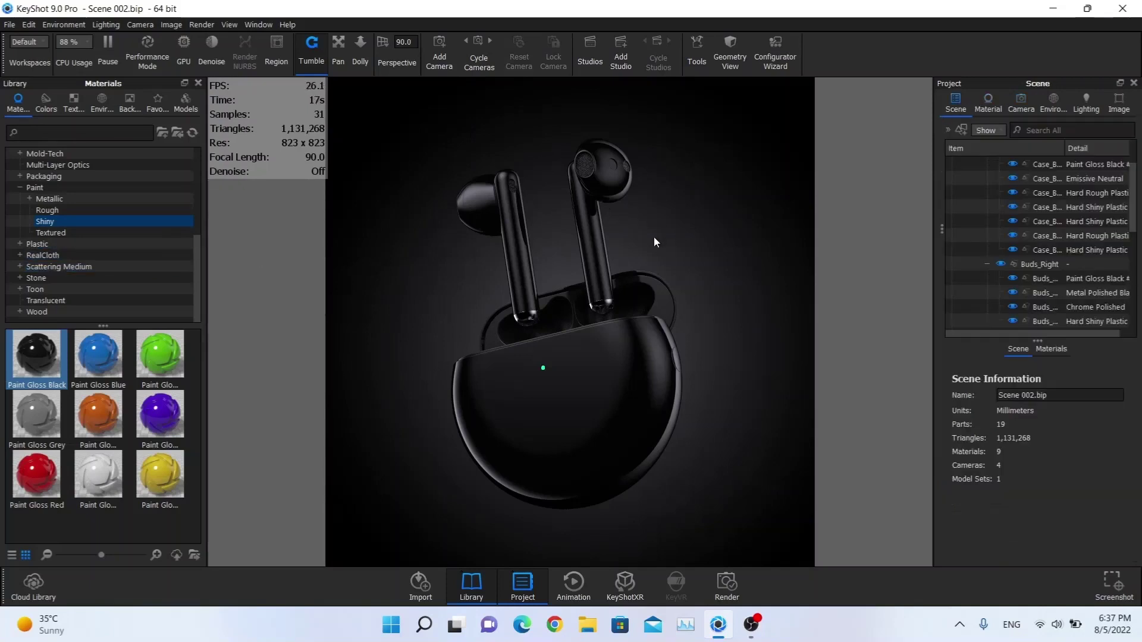
pyautogui.click(590, 219)
pyautogui.keyDown('shift'); pyautogui.click(516, 240); pyautogui.keyUp('shift')
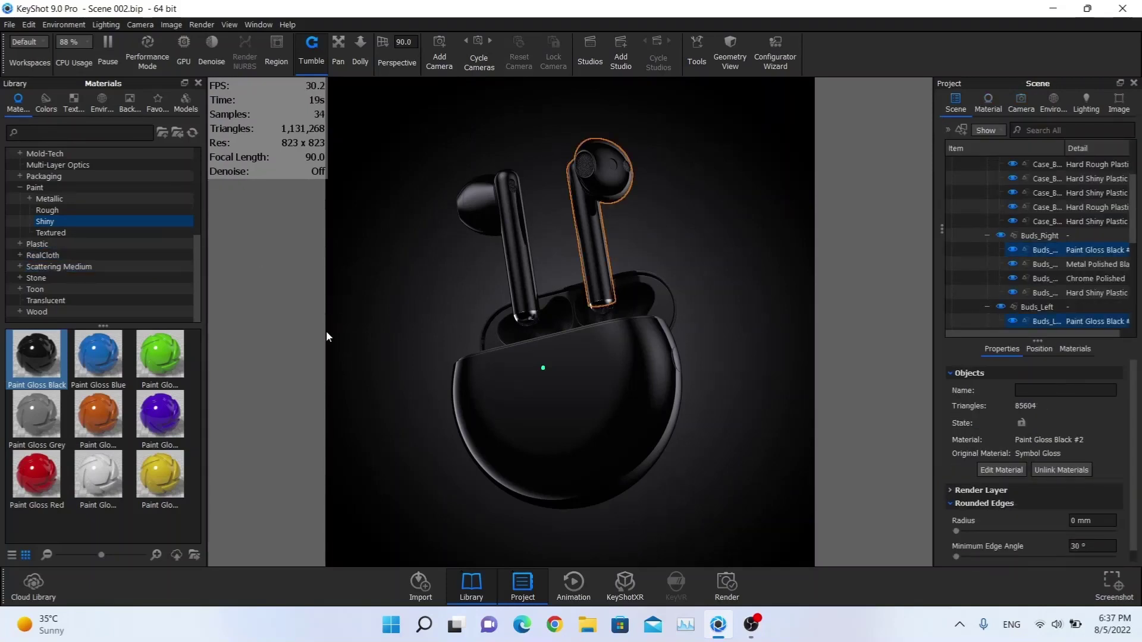
pyautogui.click(20, 480)
pyautogui.moveTo(19, 480); pyautogui.dragTo(1040, 254)
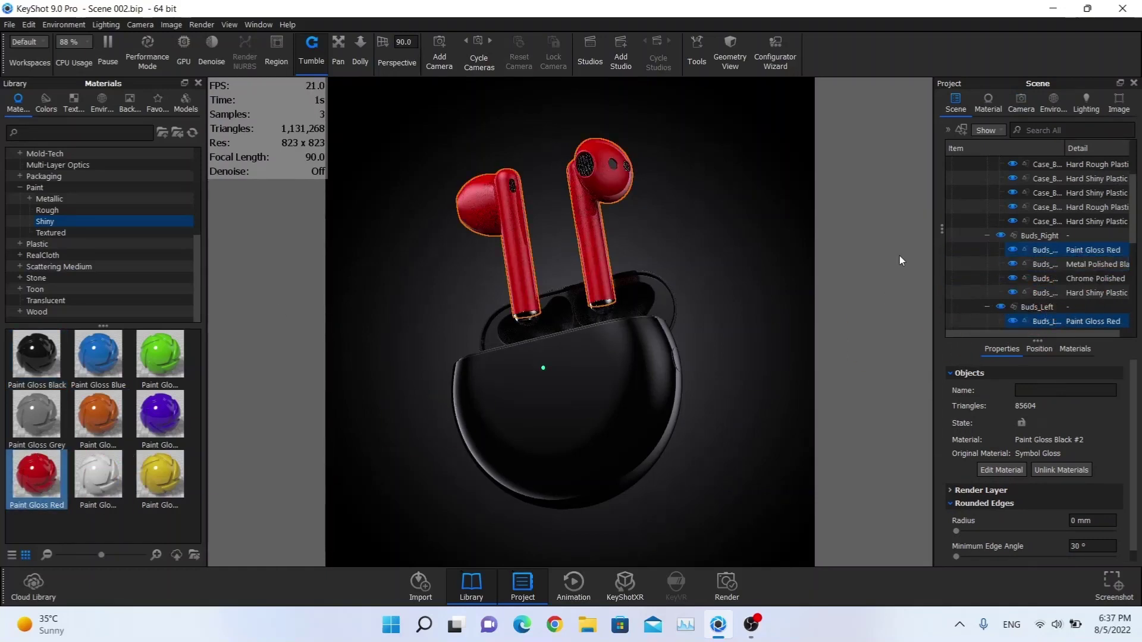
pyautogui.click(751, 258)
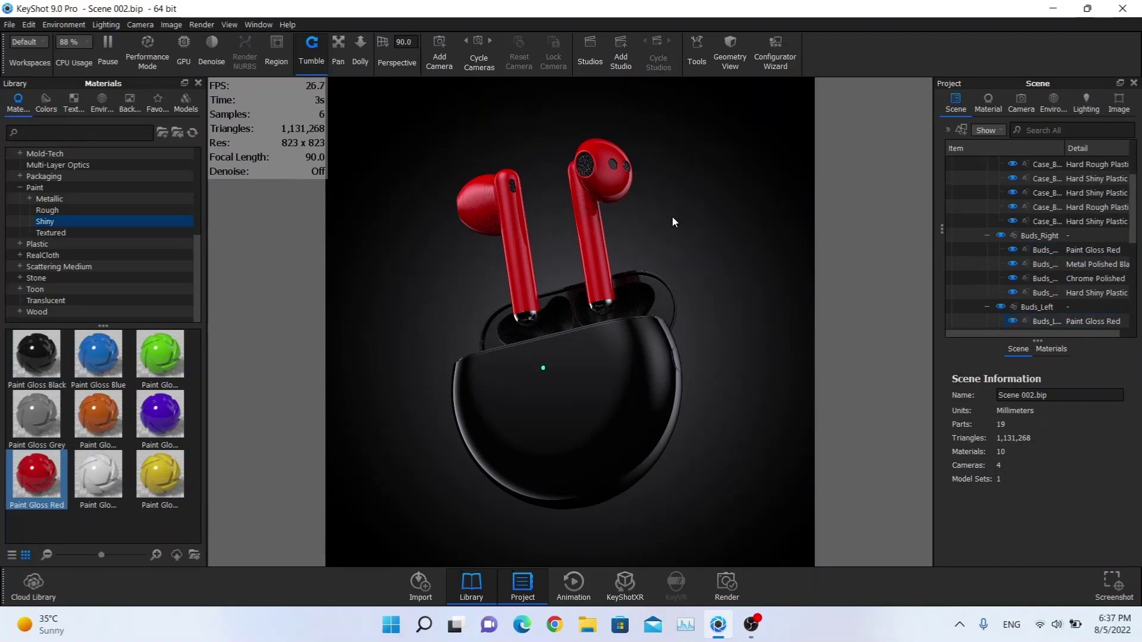
# Undo the red paint on both earbuds.
pyautogui.moveTo(36, 476)
pyautogui.mouseDown()
pyautogui.moveTo(704, 437)
pyautogui.moveTo(128, 448)
pyautogui.moveTo(609, 413)
pyautogui.moveTo(148, 458)
pyautogui.mouseUp()
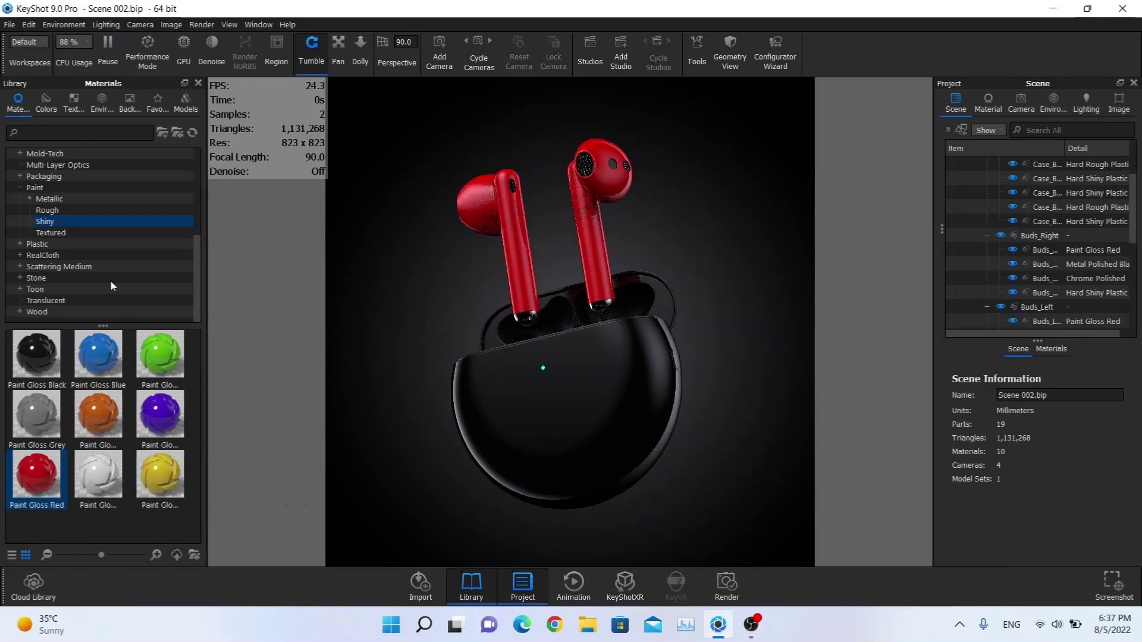
pyautogui.scroll(5, 77, 255)
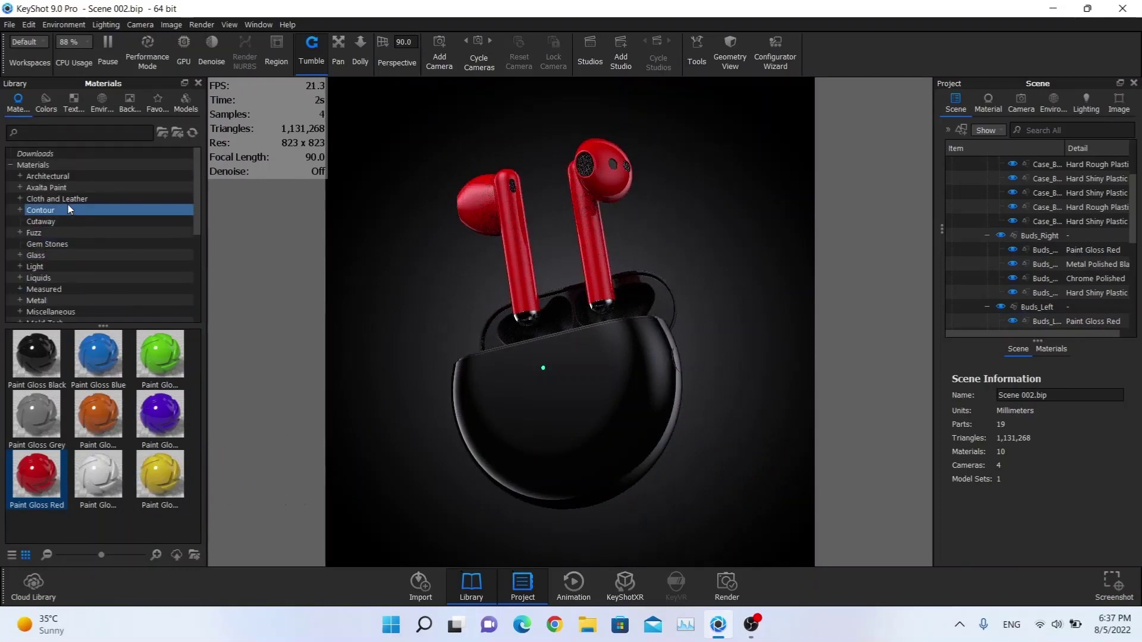
pyautogui.hotkey('ctrl', 'z')
# Apply the CARBON material from the Downloads materials to the case body and both earbuds.
pyautogui.click(144, 153)
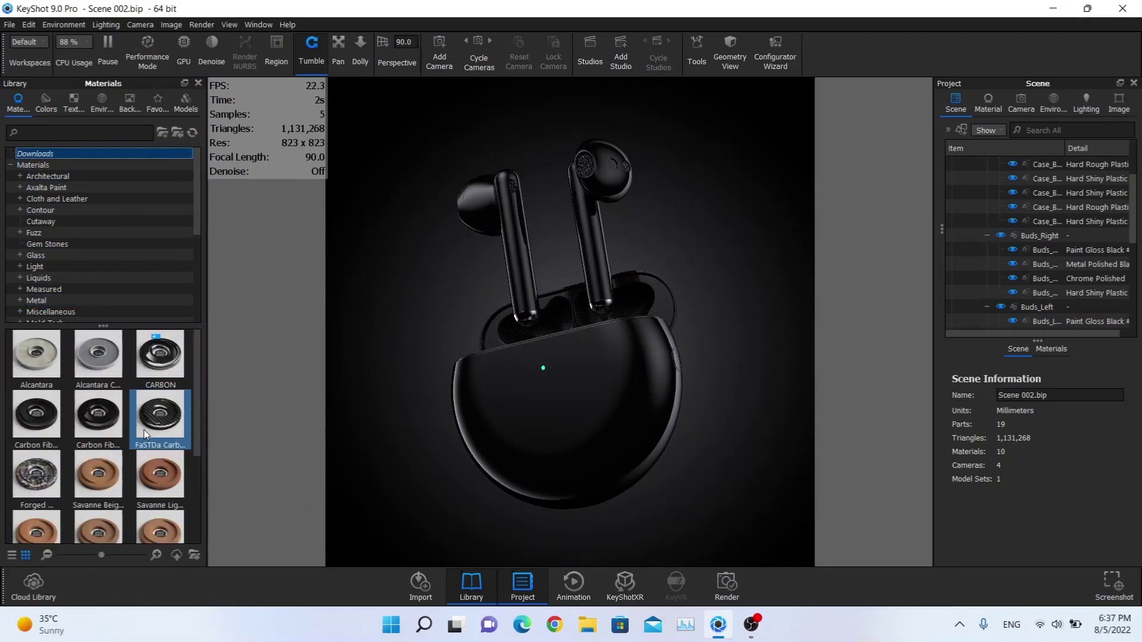
pyautogui.scroll(-3, 120, 427)
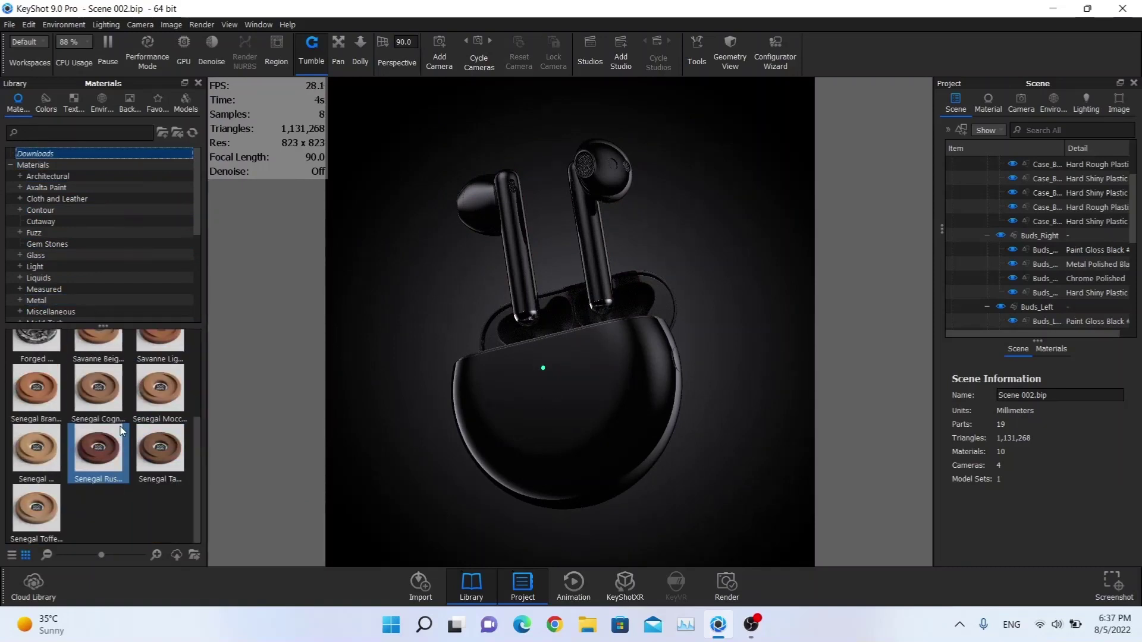
pyautogui.moveTo(58, 410); pyautogui.dragTo(119, 439)
pyautogui.scroll(2, 119, 439)
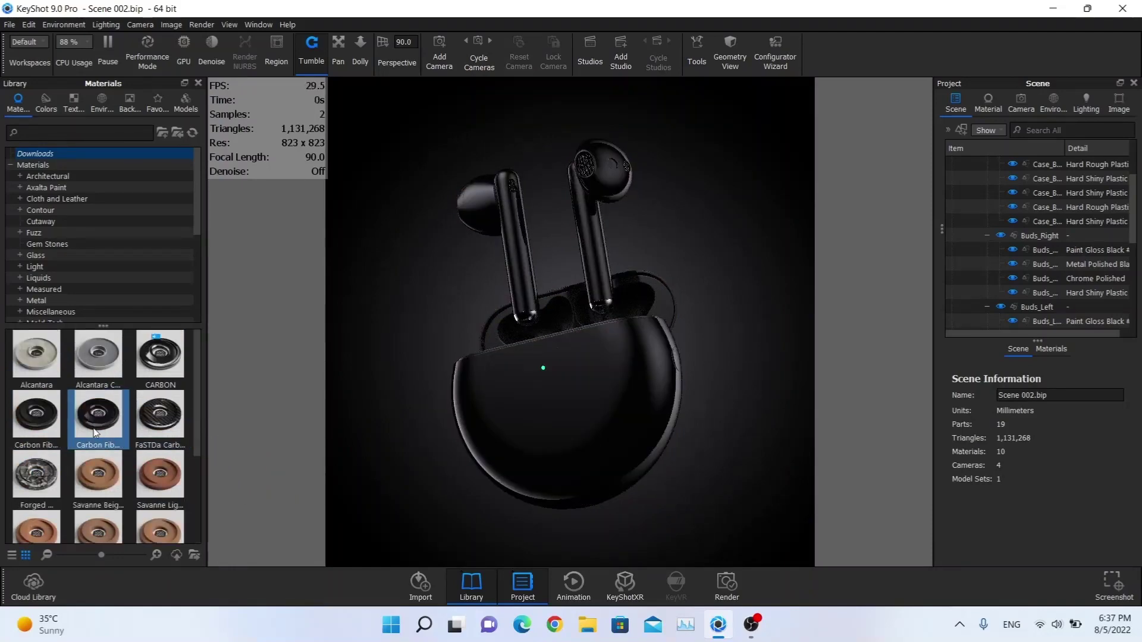
pyautogui.moveTo(146, 414); pyautogui.dragTo(587, 436)
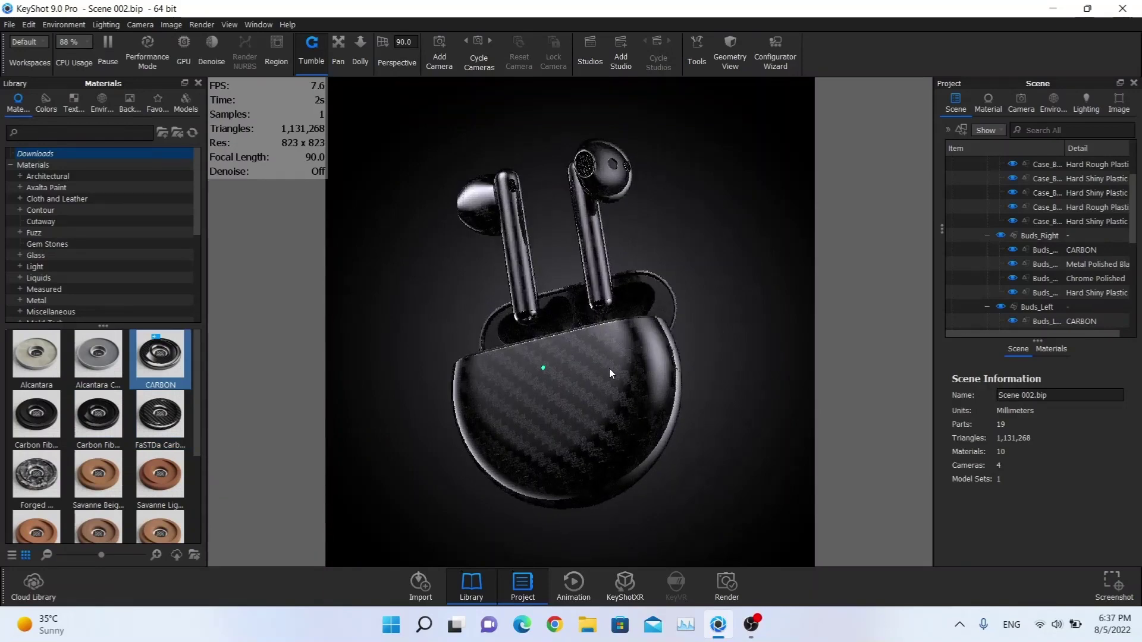
# Open the material graph of the case body's CARBON material.
pyautogui.click(596, 389)
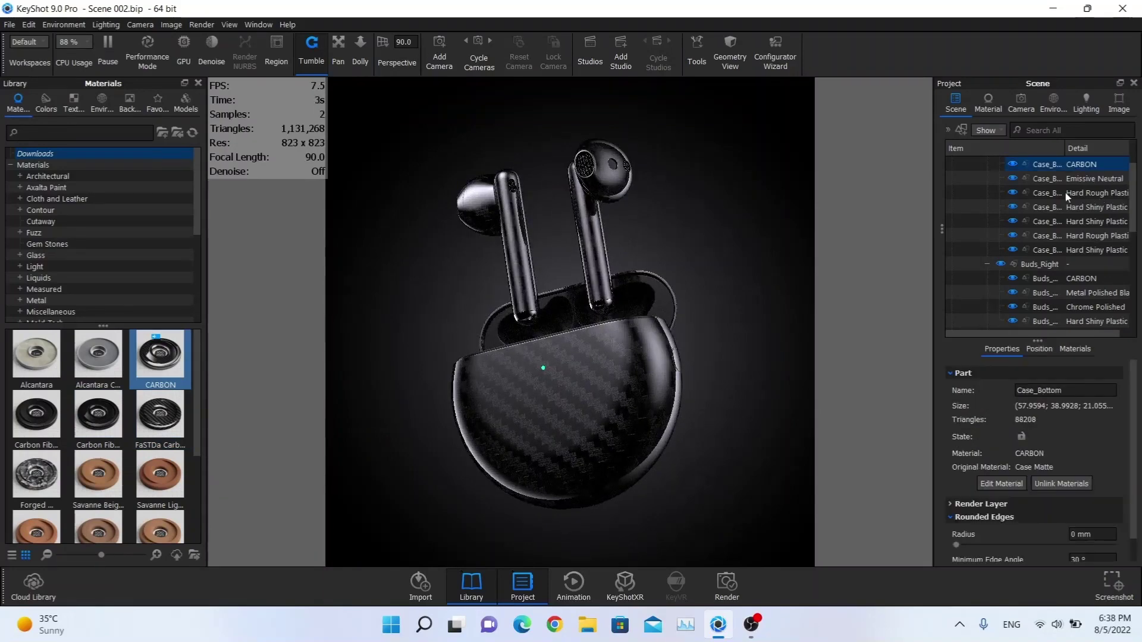
pyautogui.doubleClick(1066, 164)
pyautogui.click(995, 156)
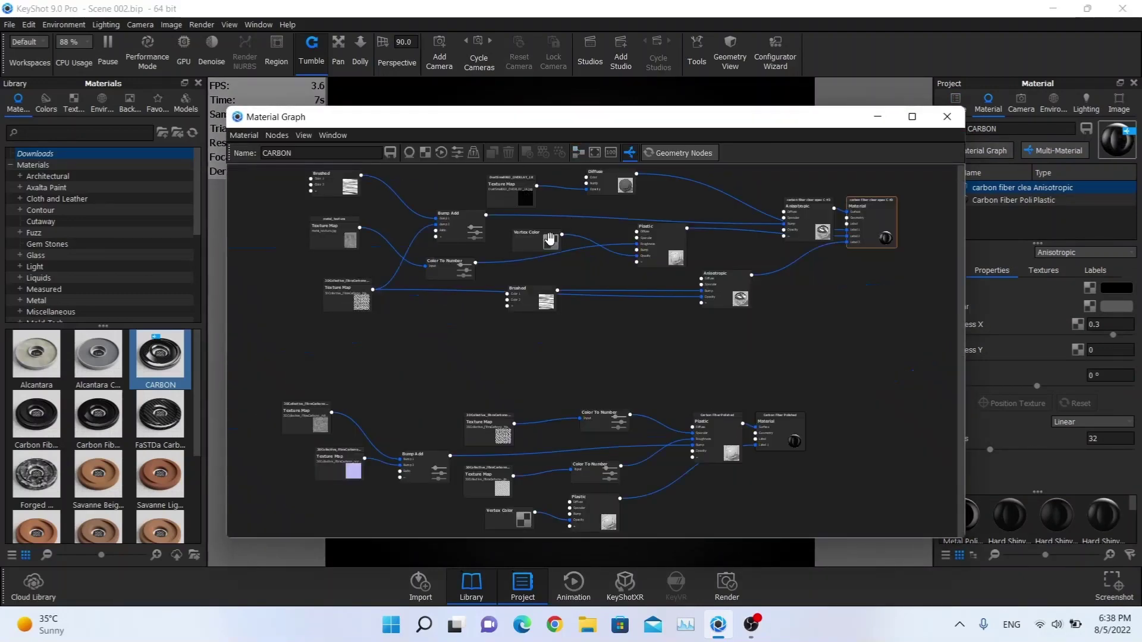
pyautogui.click(535, 219)
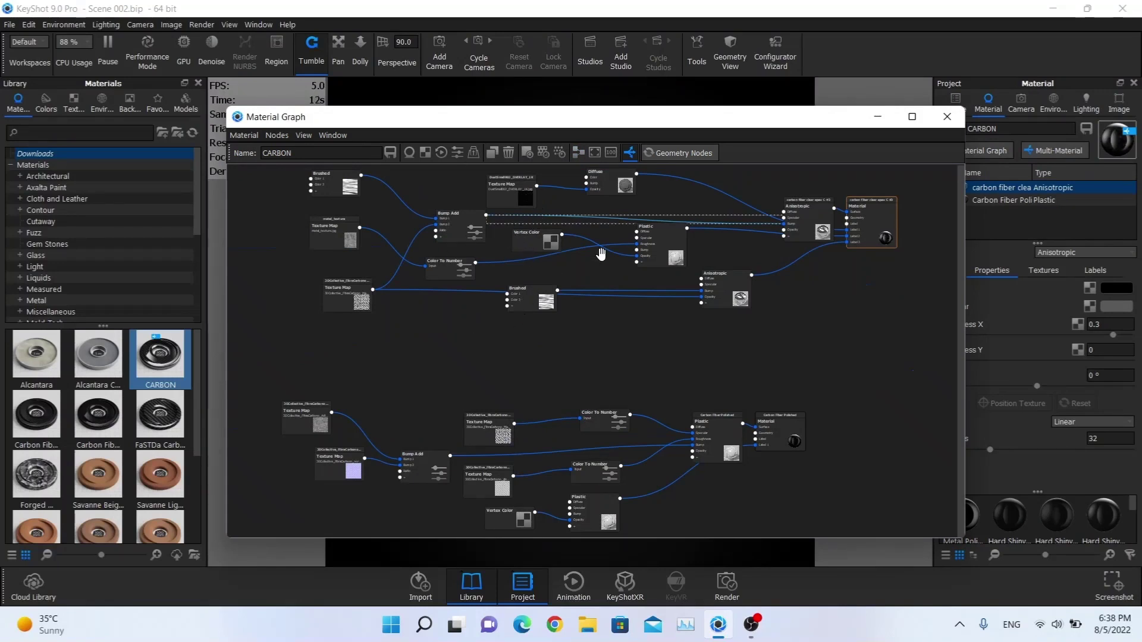
# Set the width of the horizontal carbon-fibre mask texture map in the CARBON material to 50 mm.
pyautogui.click(360, 301)
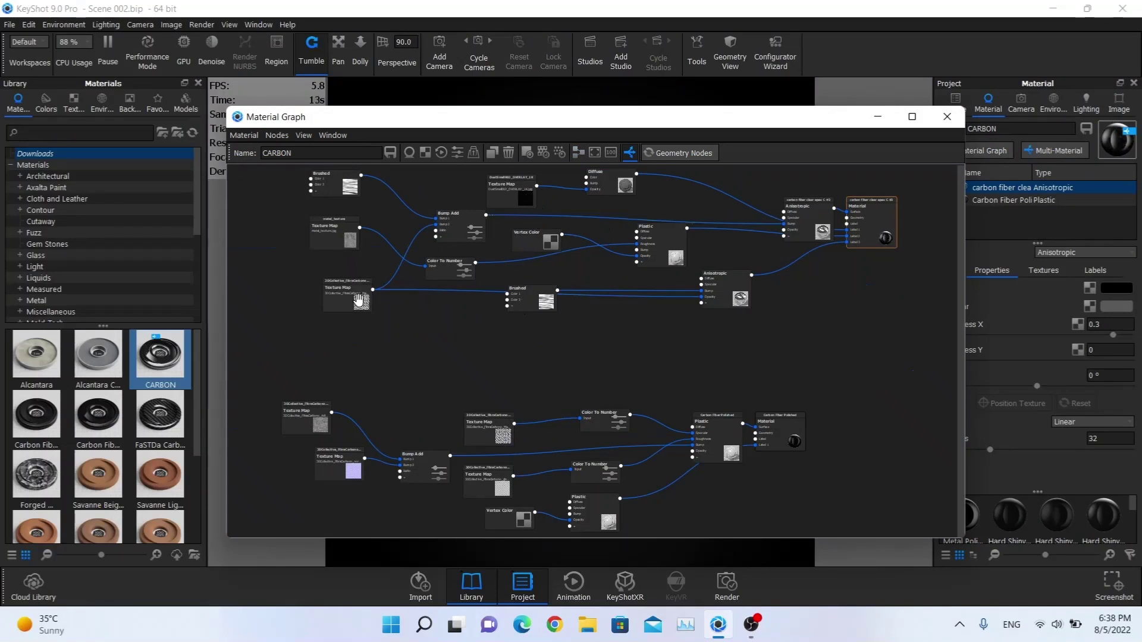
pyautogui.doubleClick(360, 300)
pyautogui.click(940, 432)
pyautogui.hotkey('ctrl', 'a')
pyautogui.write('50')
pyautogui.press('Return')
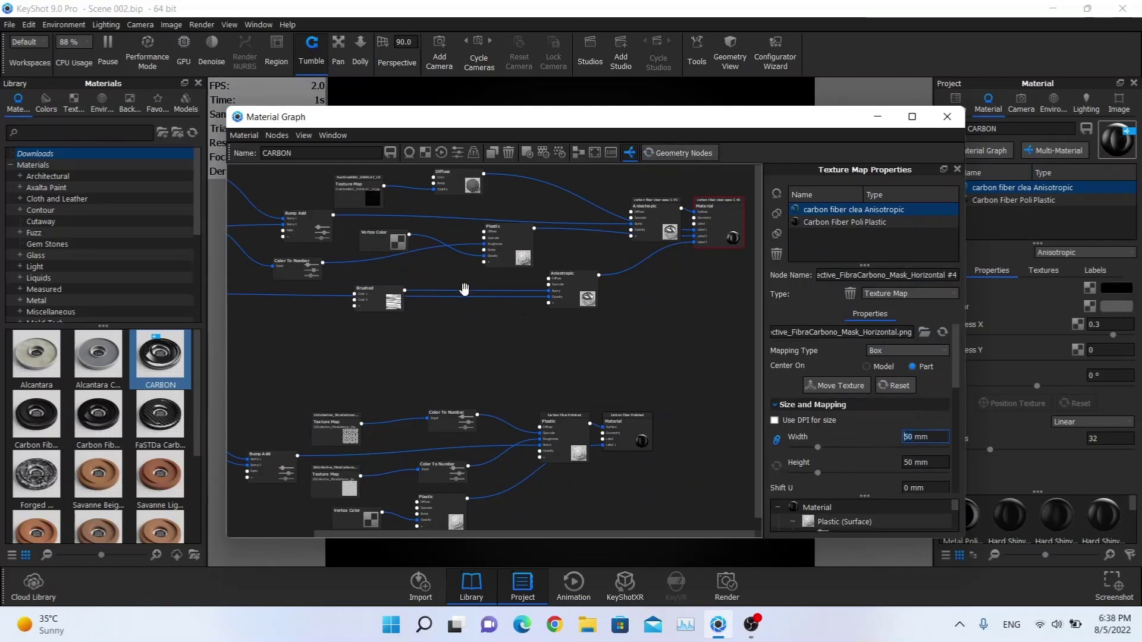
pyautogui.press('f')
pyautogui.scroll(-4, 441, 291)
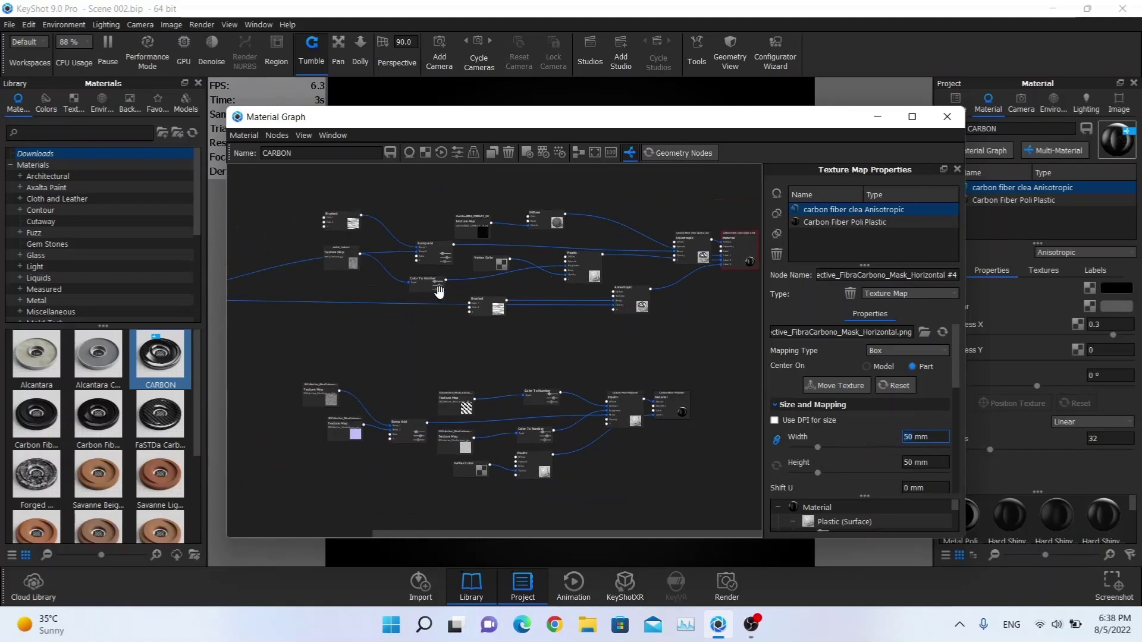
pyautogui.scroll(-2, 478, 304)
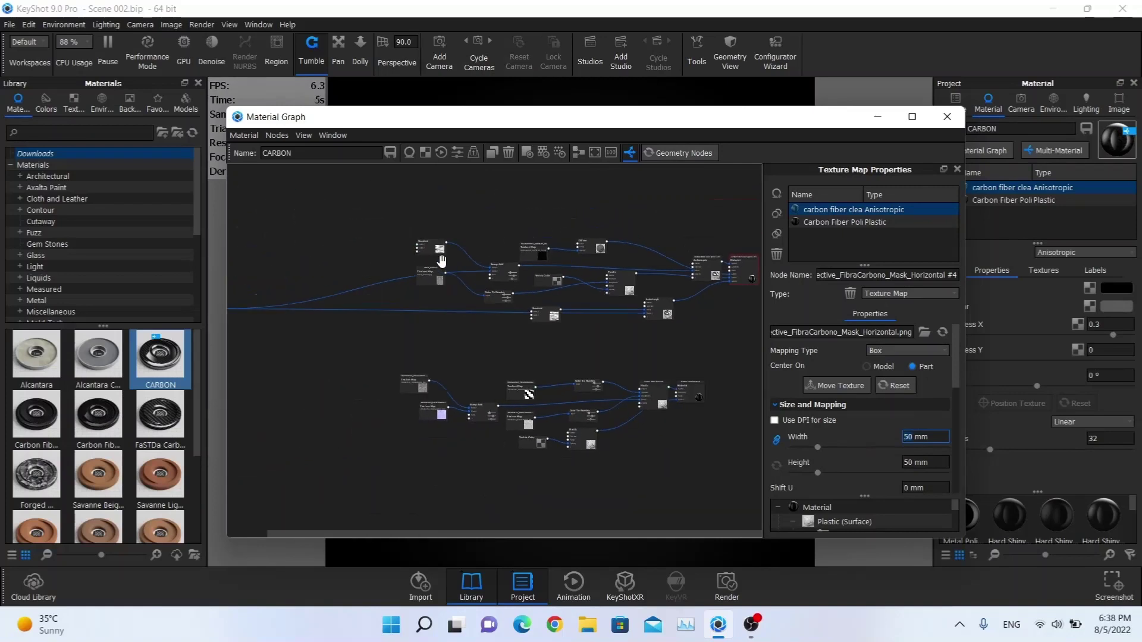
# Set the width and height of both Brushed texture nodes in the CARBON material to 1 mm and close the material graph.
pyautogui.click(432, 250)
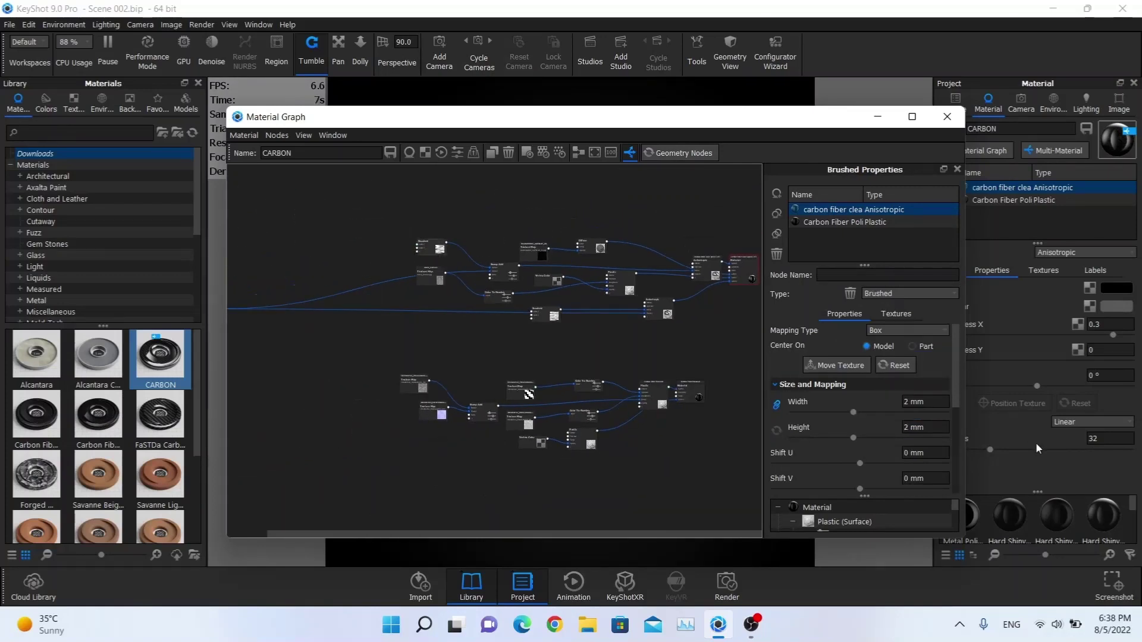
pyautogui.doubleClick(928, 407)
pyautogui.write('1')
pyautogui.click(538, 313)
pyautogui.doubleClick(926, 402)
pyautogui.write('1')
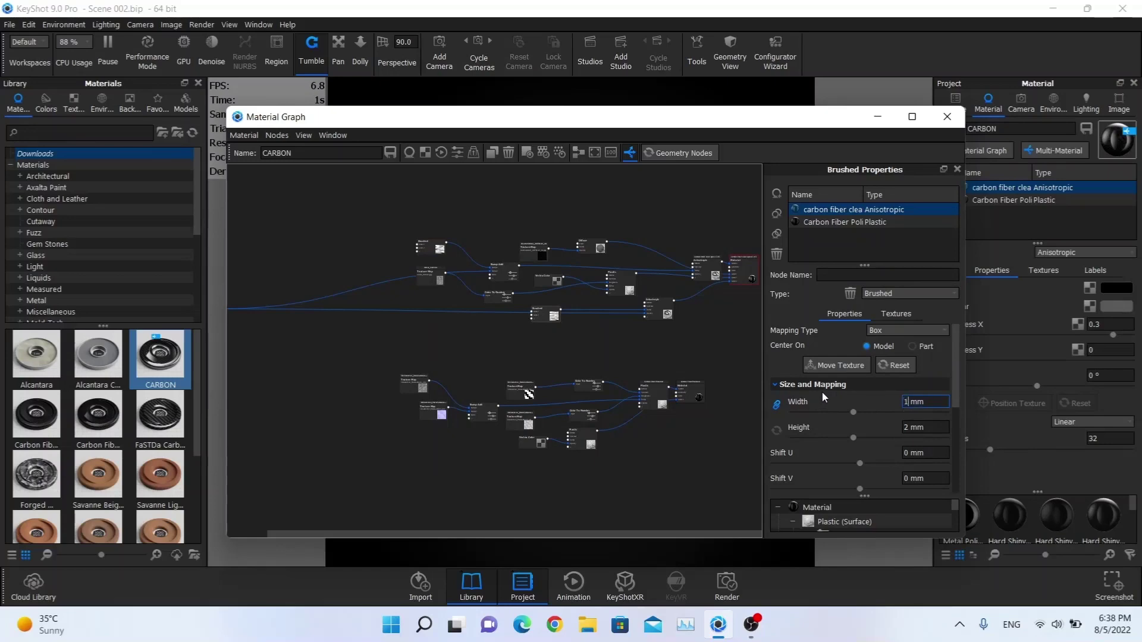
pyautogui.click(640, 358)
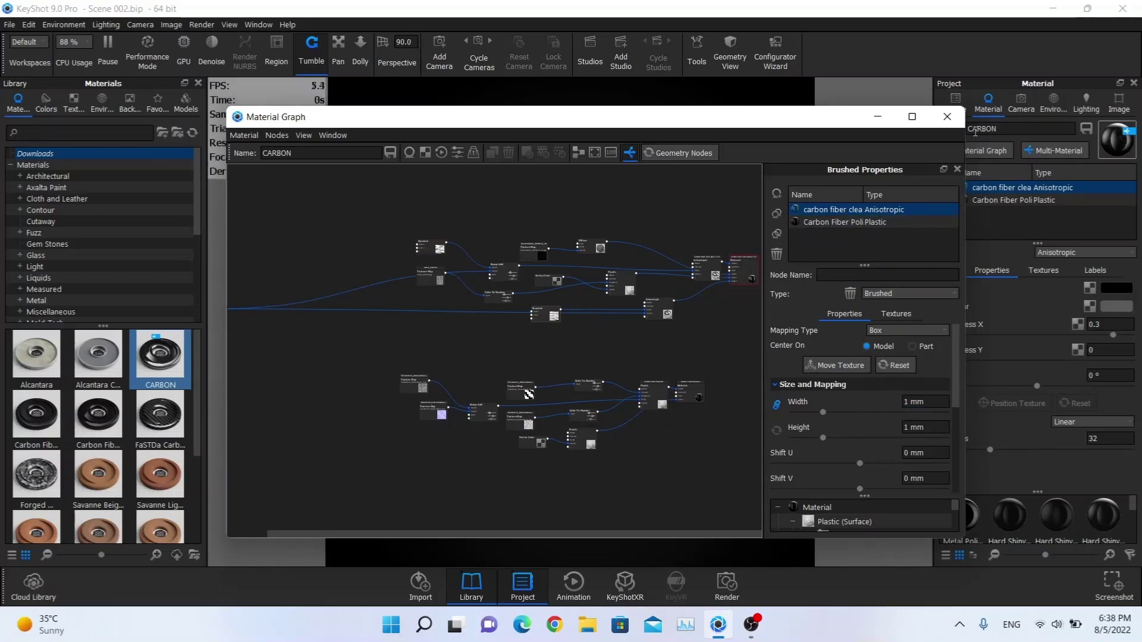
pyautogui.click(947, 116)
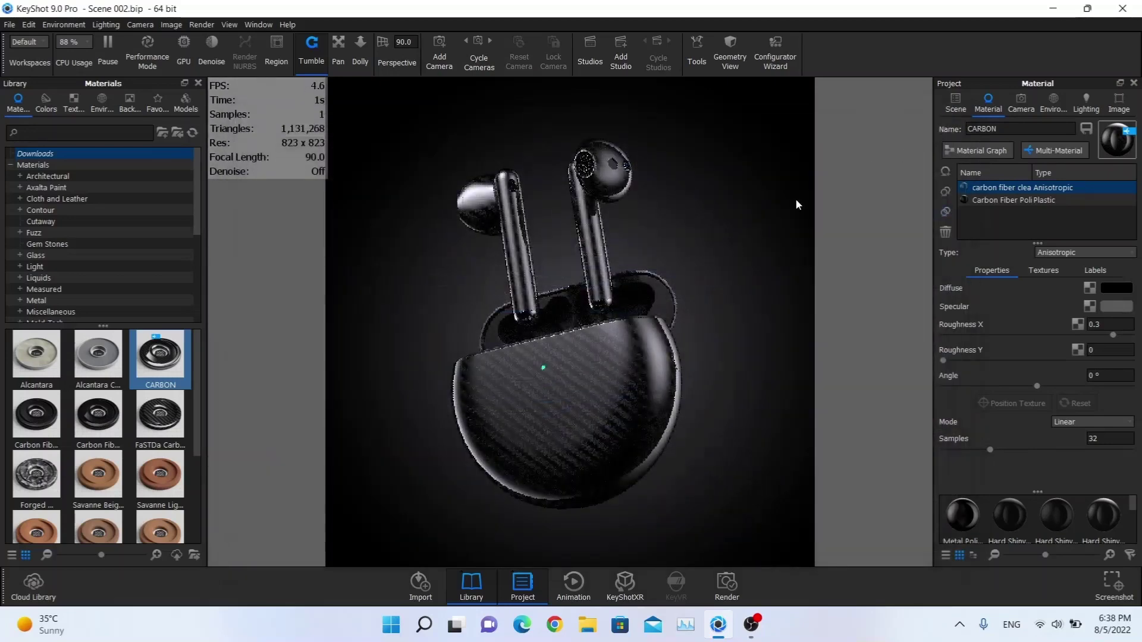
# Undo the CARBON material on the case body and both earbuds.
pyautogui.click(544, 356)
pyautogui.hotkey('ctrl', 'z')
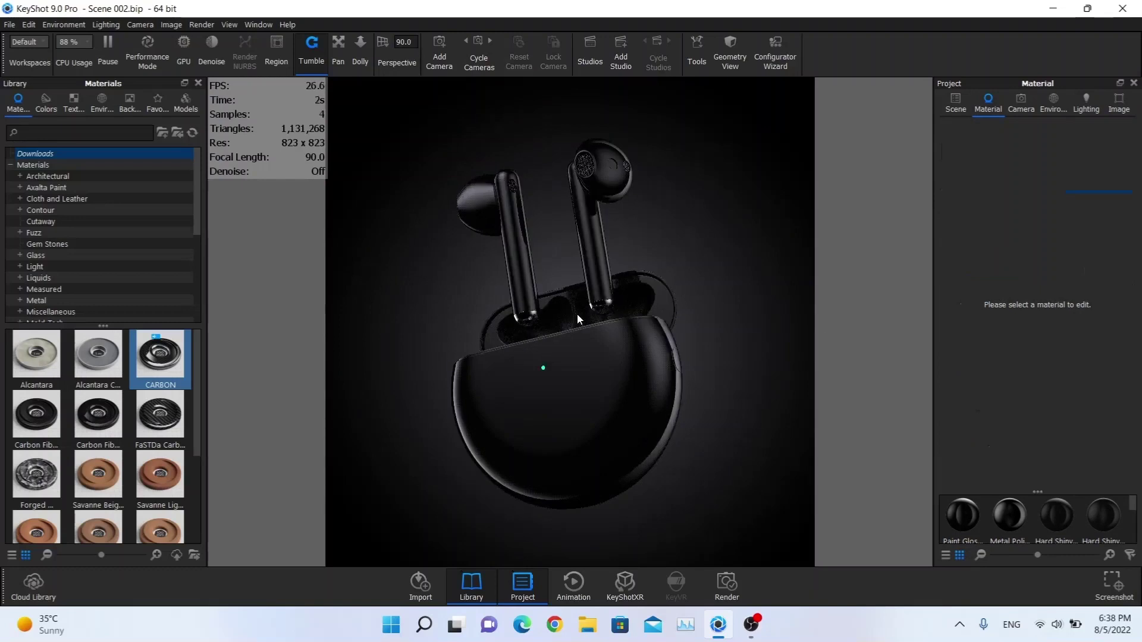
# Open the still-image render output settings, choose PNG as the format and turn off the Clown render pass.
pyautogui.click(211, 24)
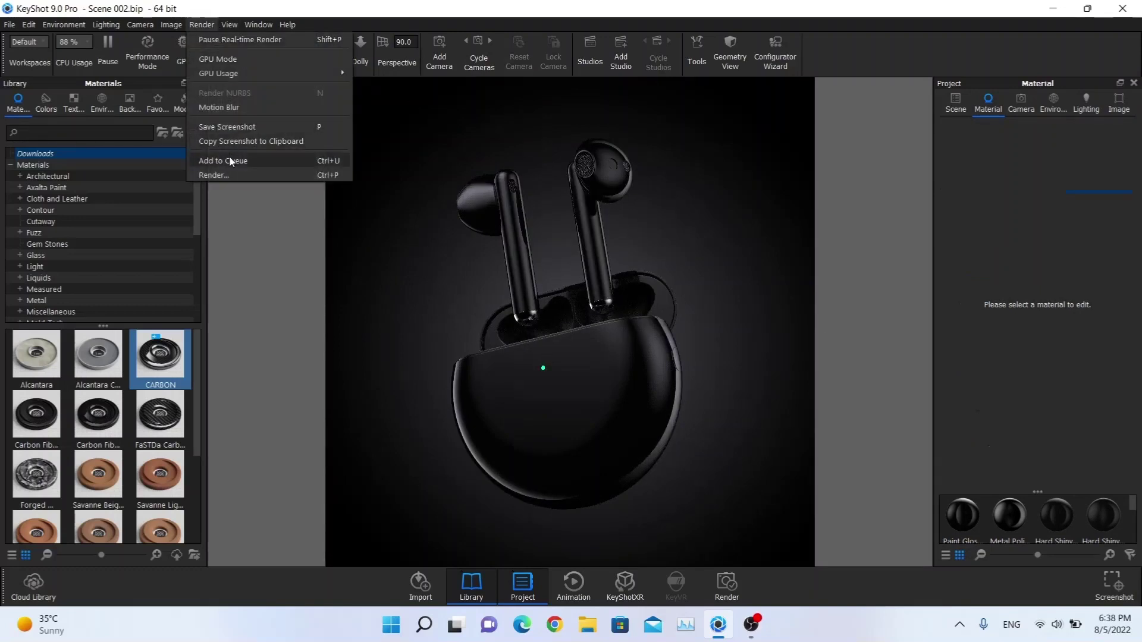
pyautogui.click(231, 176)
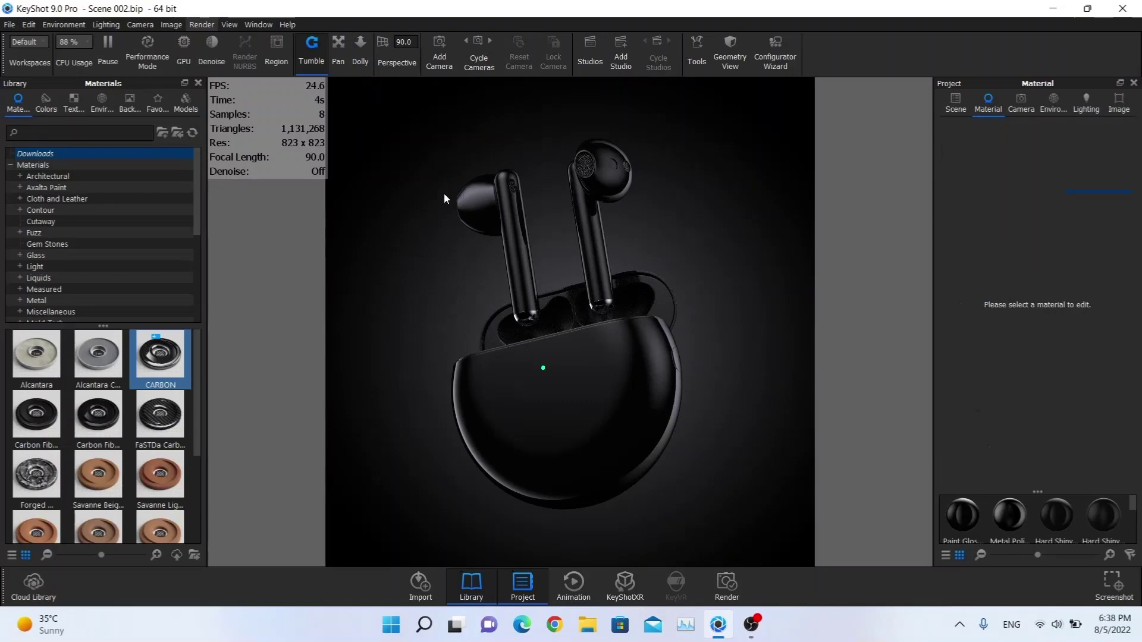
pyautogui.click(492, 205)
pyautogui.click(486, 219)
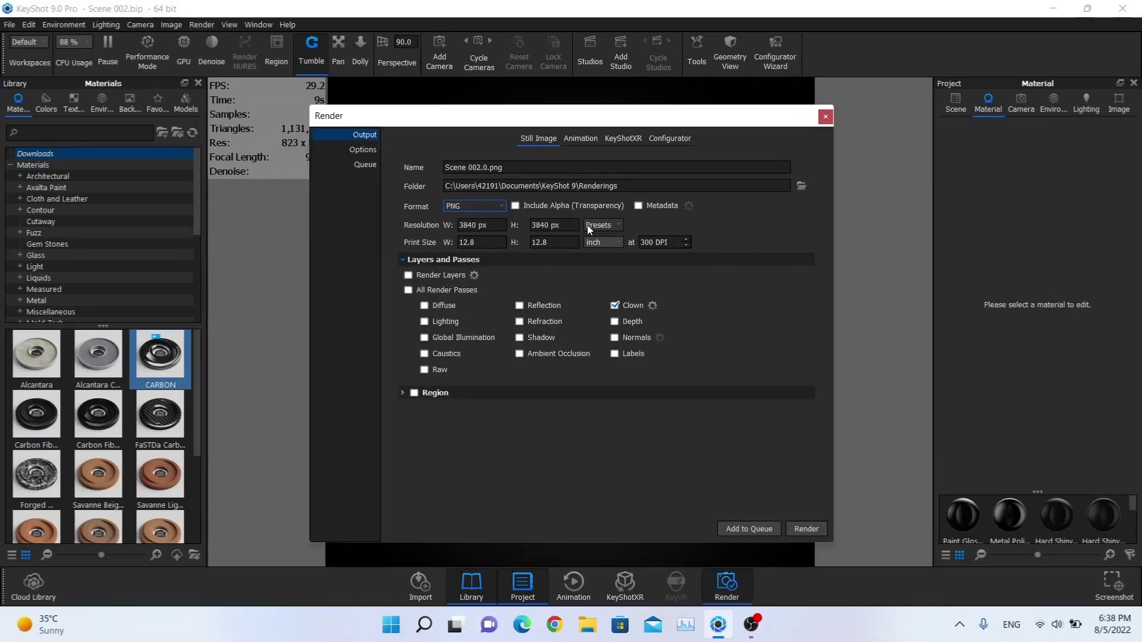
pyautogui.click(625, 303)
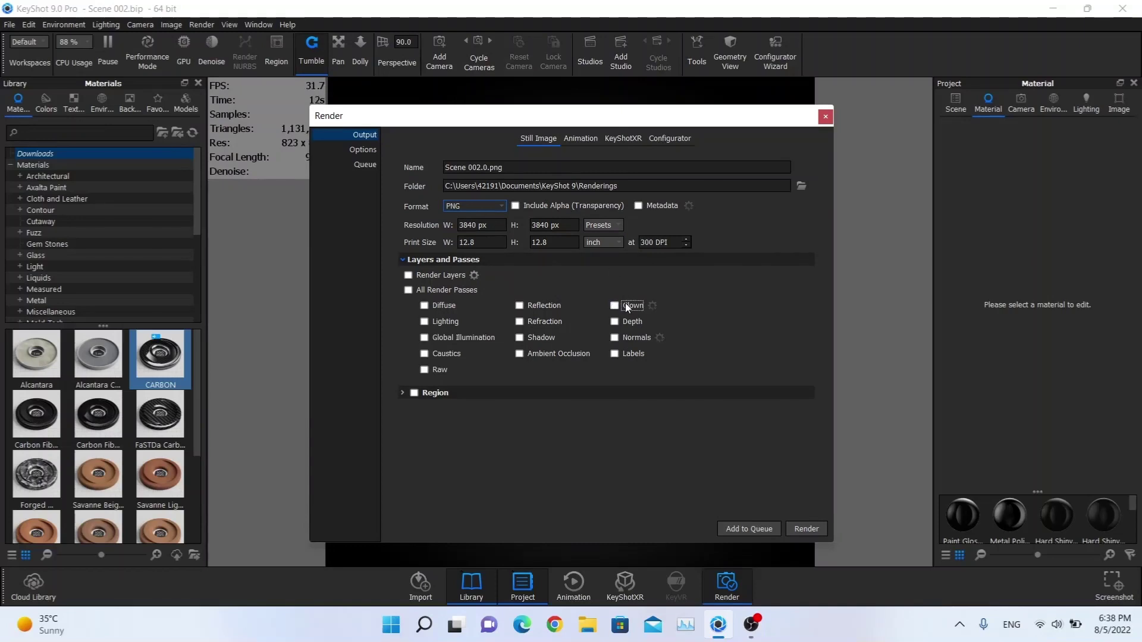
# Set the ray bounces in the render quality options to 16 and close the render settings.
pyautogui.click(362, 149)
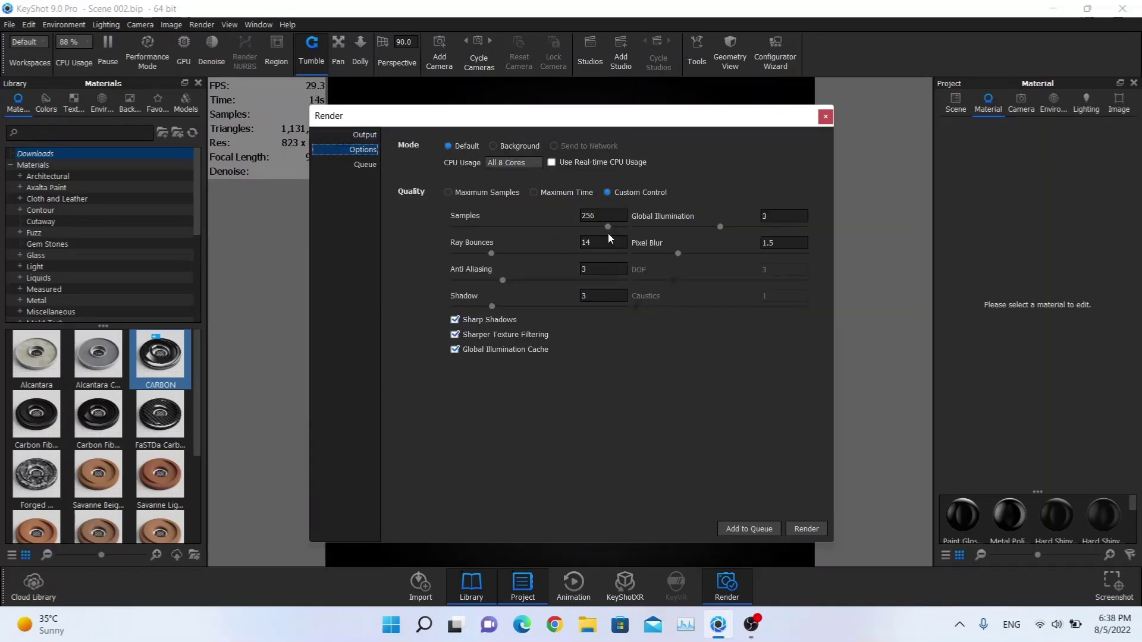
pyautogui.click(578, 242)
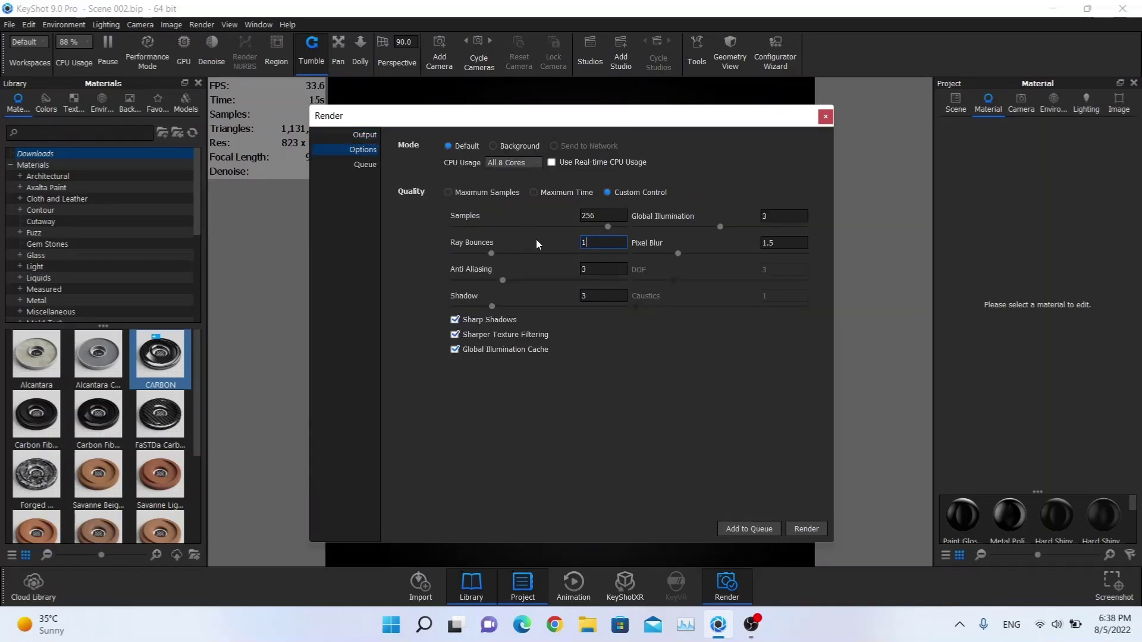
pyautogui.write('16')
pyautogui.press('Tab')
pyautogui.press('Tab')
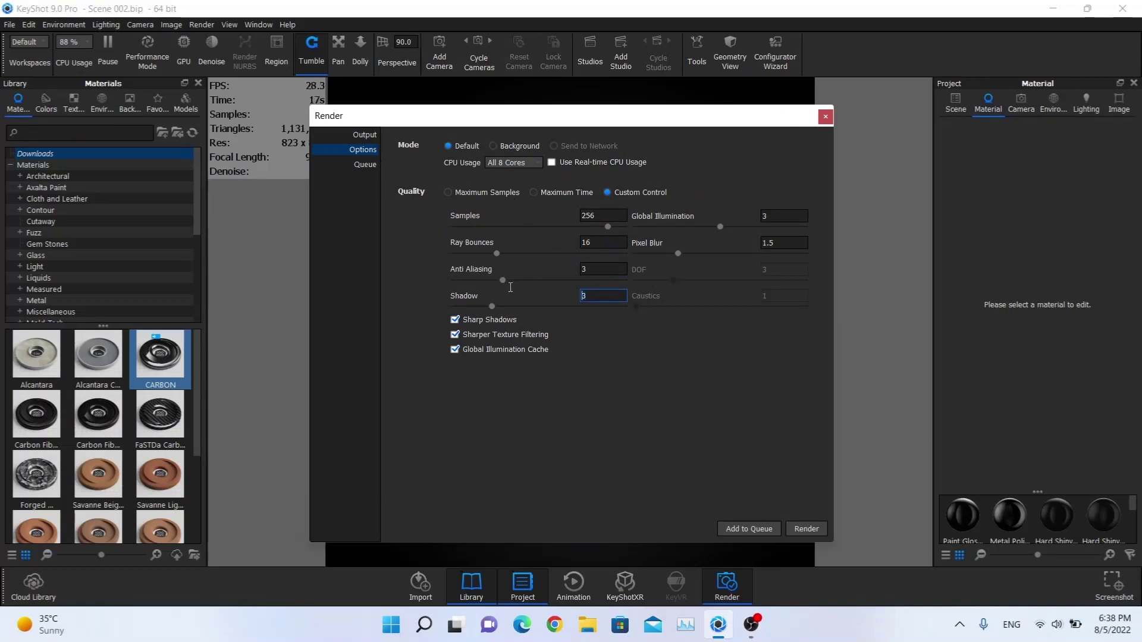
pyautogui.press('Tab')
pyautogui.click(825, 117)
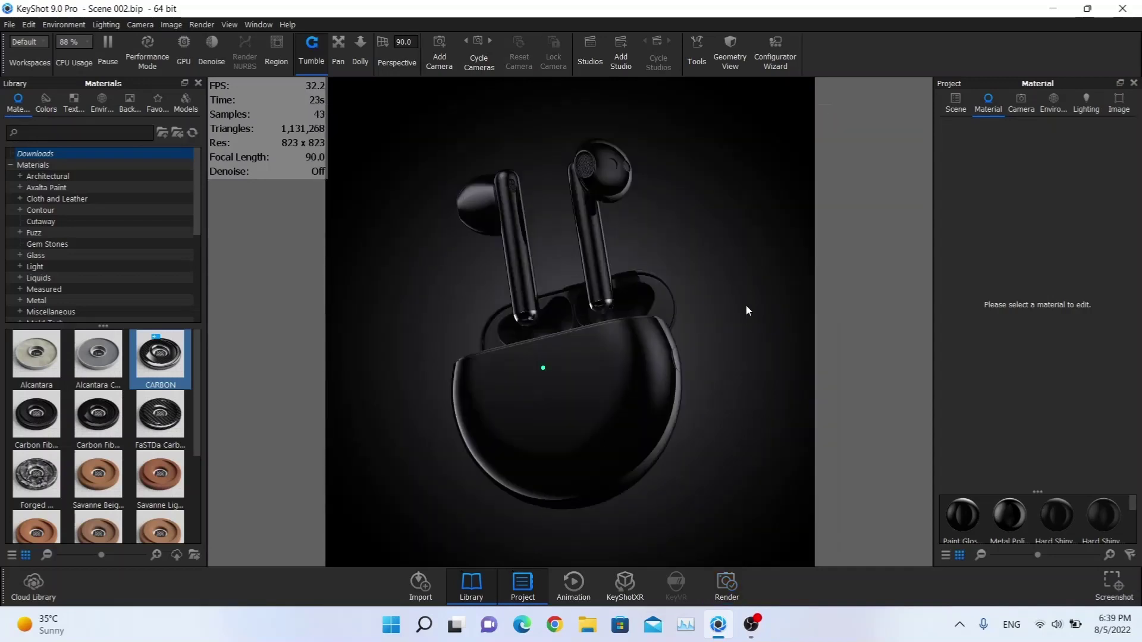